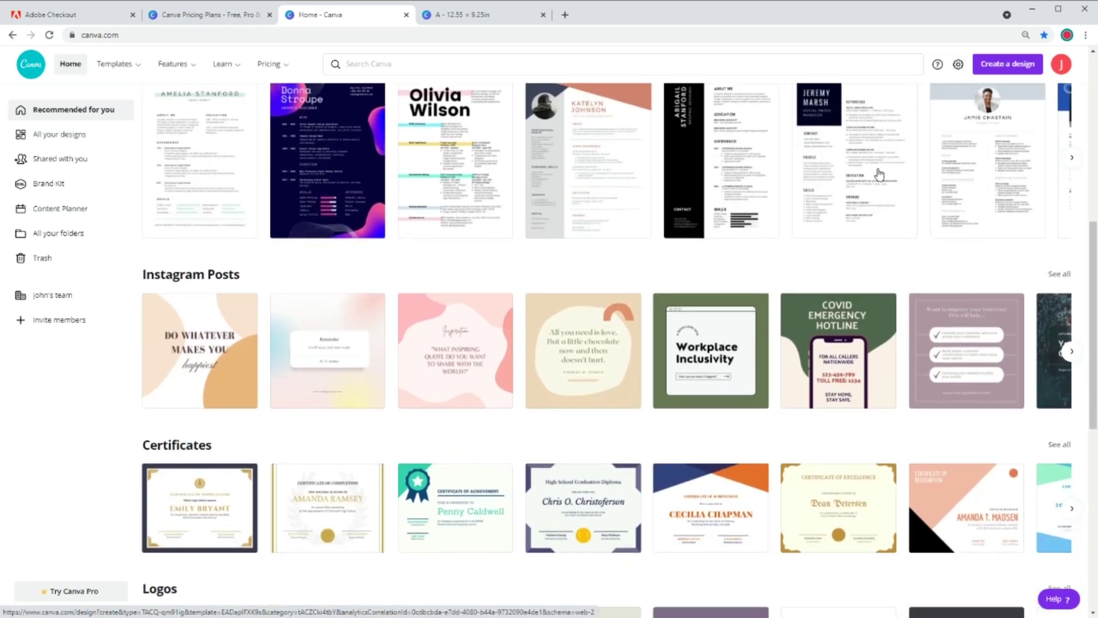
scroll(879, 173, down, 1)
- Open the blank 12.55 × 9.25 in cover design and browse the Text panel's styles
scroll(879, 175, up, 1)
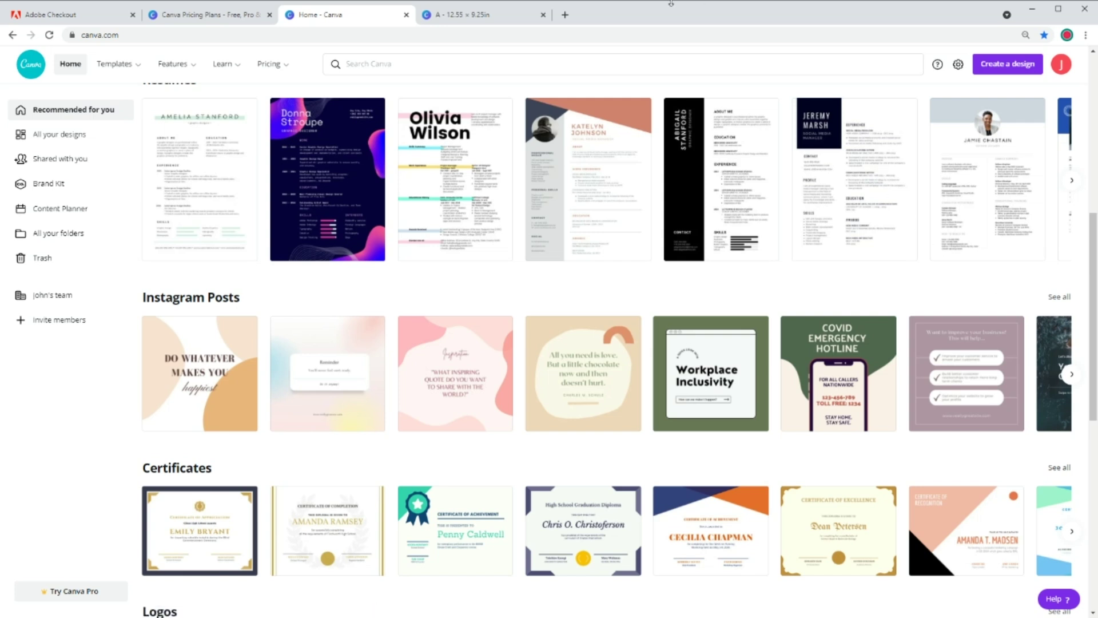
click(470, 14)
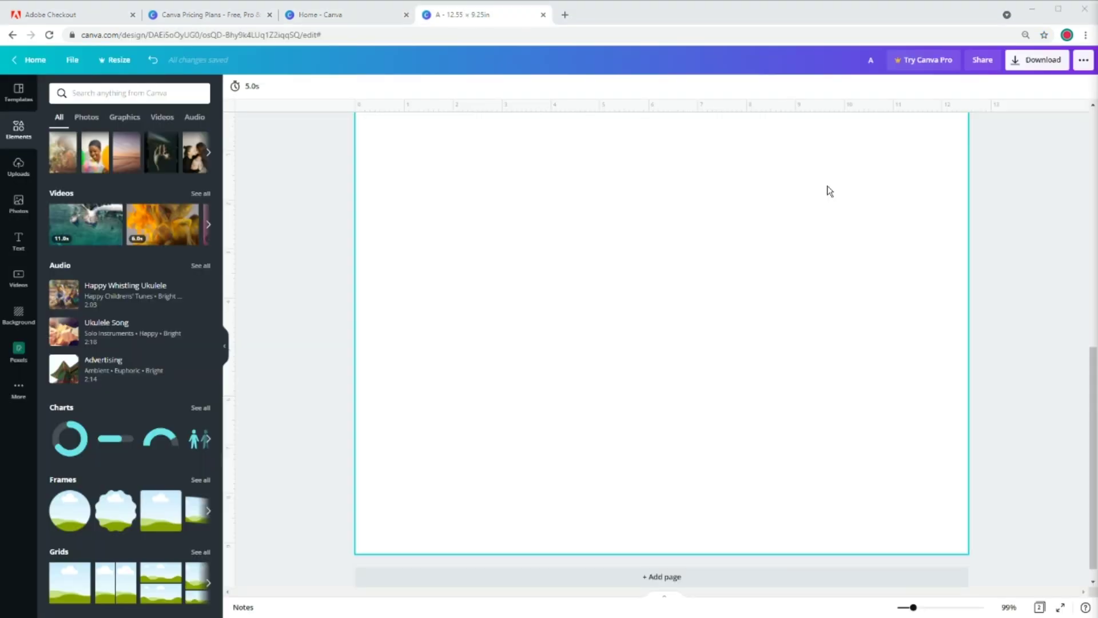
click(28, 247)
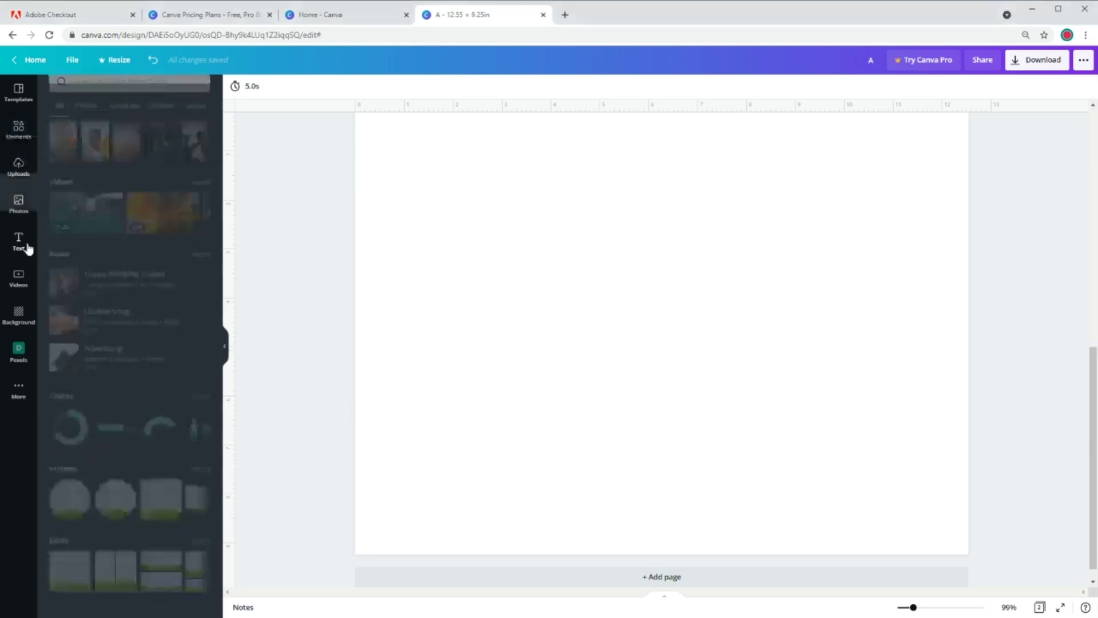
scroll(183, 326, down, 8)
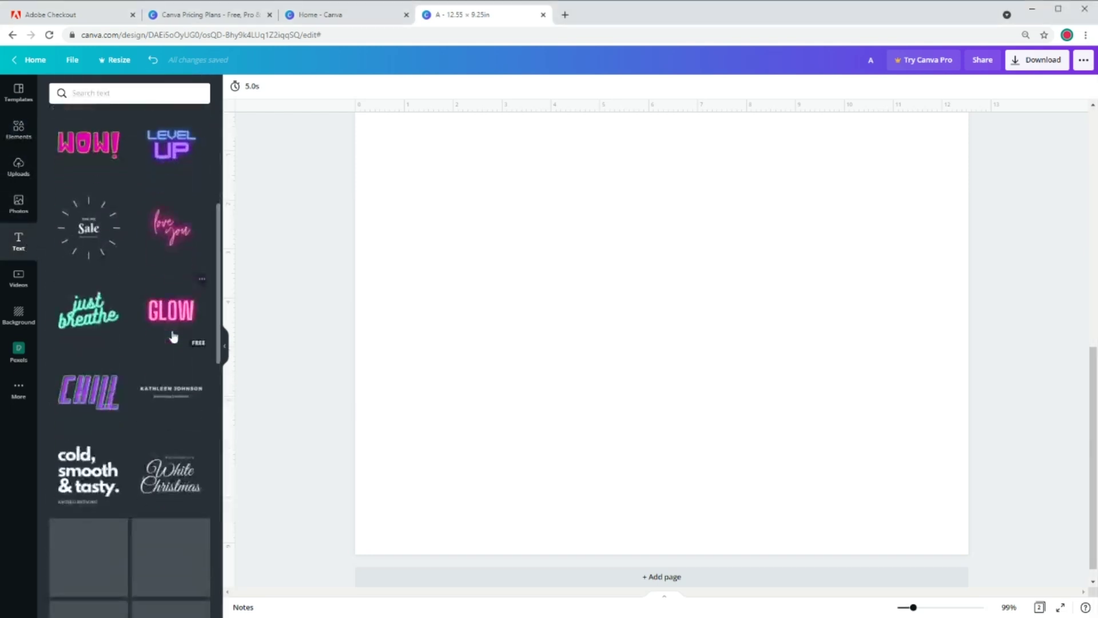
- Scroll through the Background panel's available images
click(26, 318)
scroll(155, 313, down, 7)
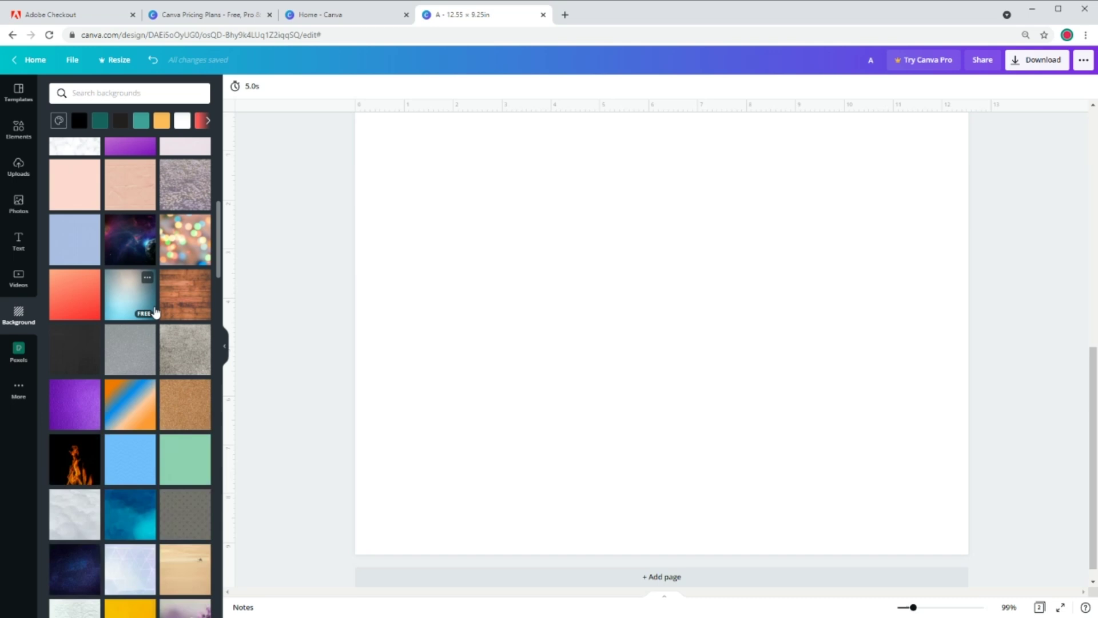
scroll(155, 311, down, 4)
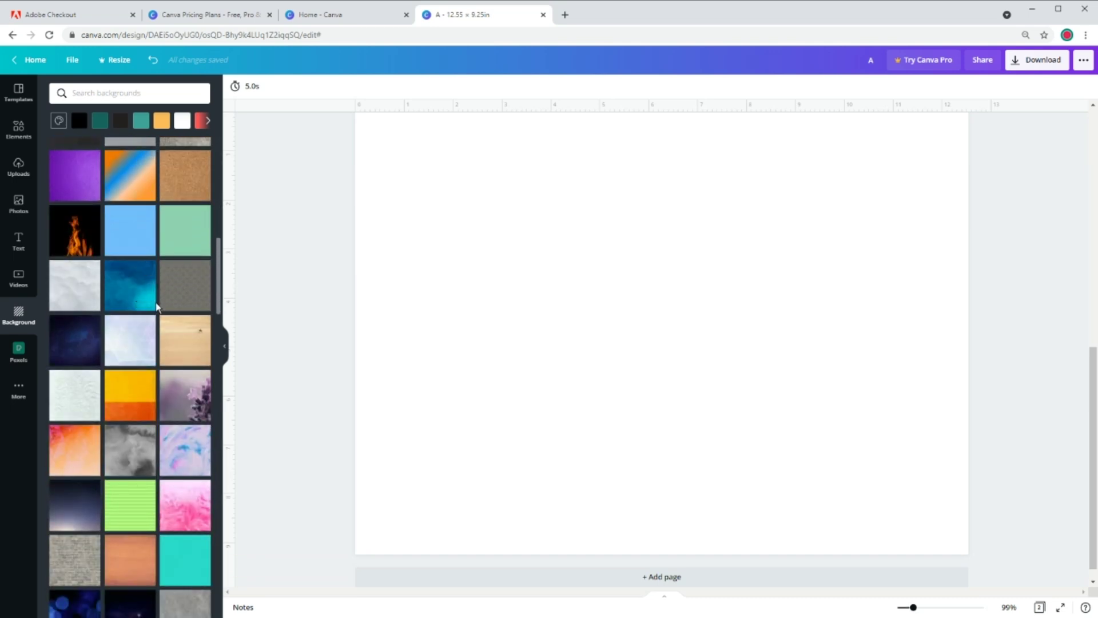
- Browse the Elements library filtered to Graphics only
click(18, 129)
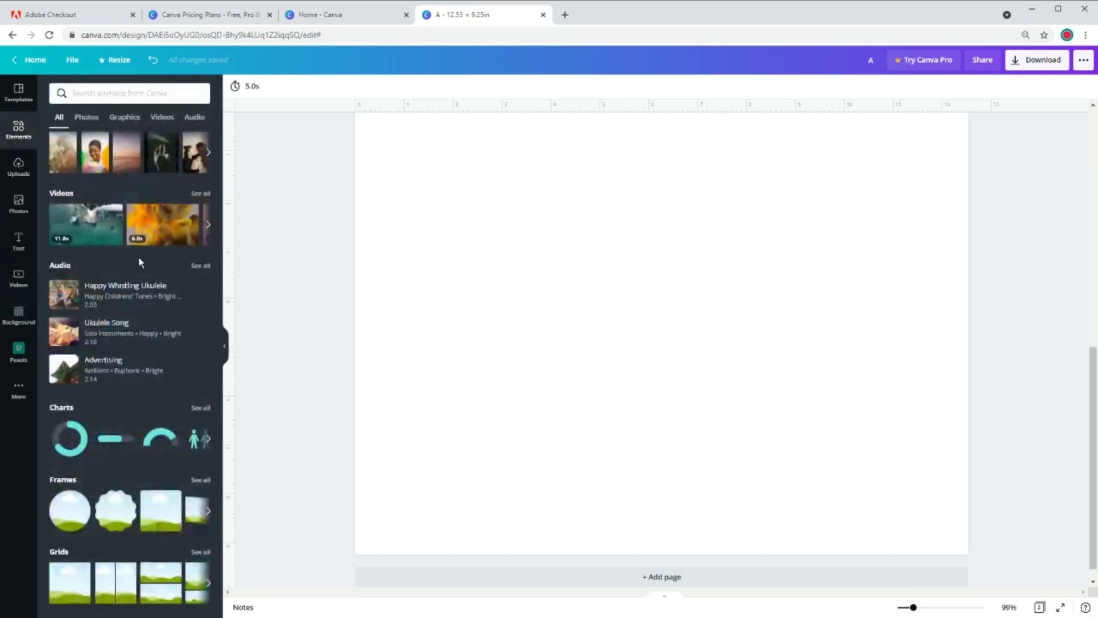
click(125, 117)
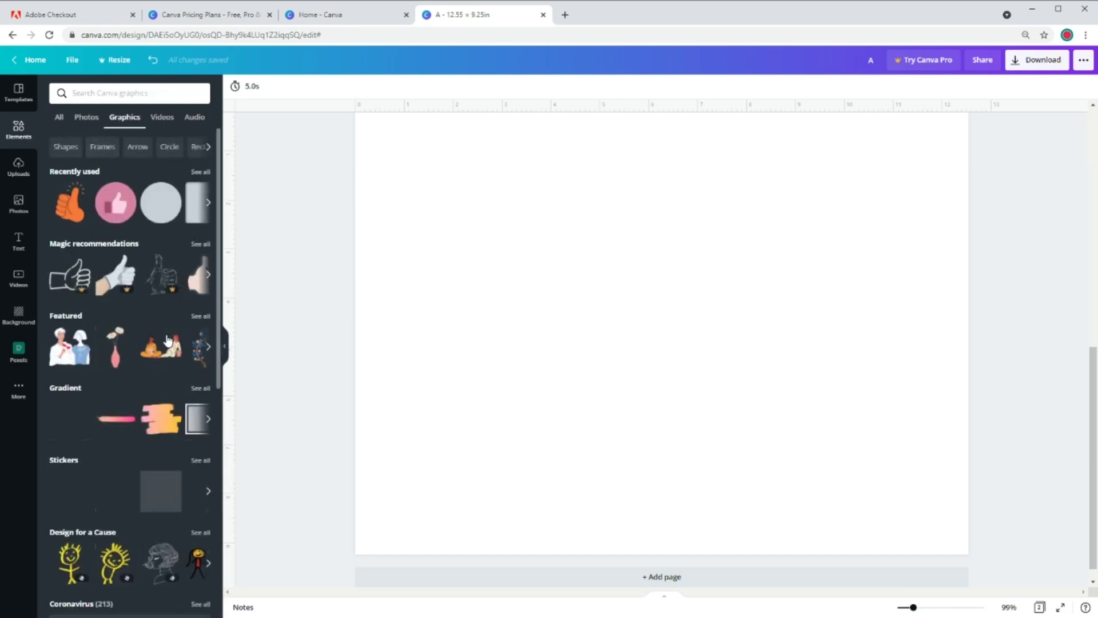
scroll(185, 286, down, 3)
scroll(168, 338, down, 3)
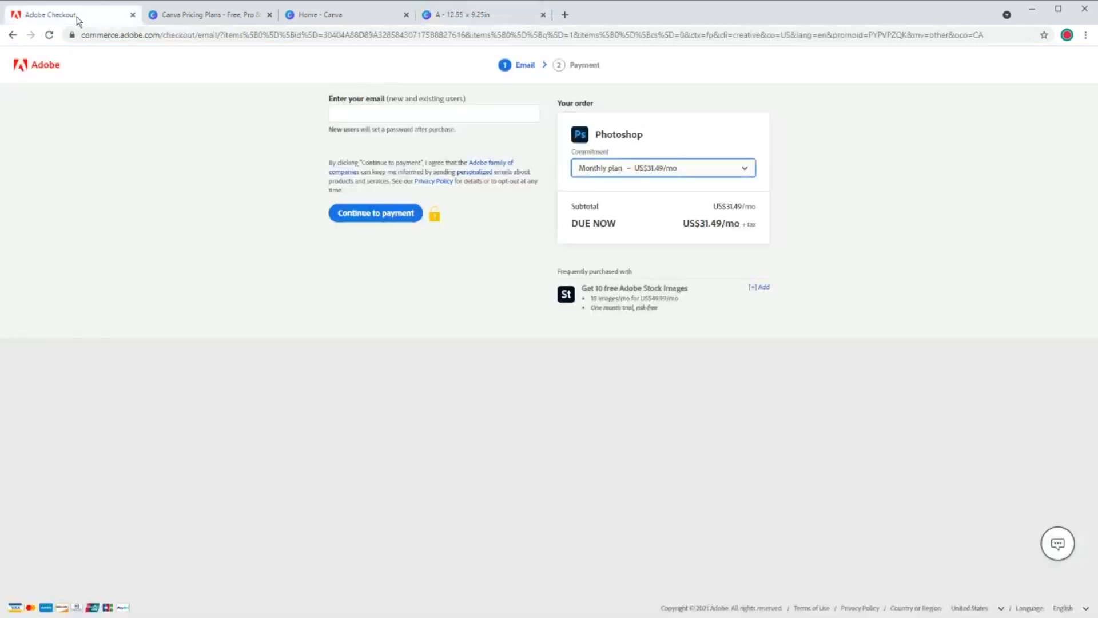
click(75, 15)
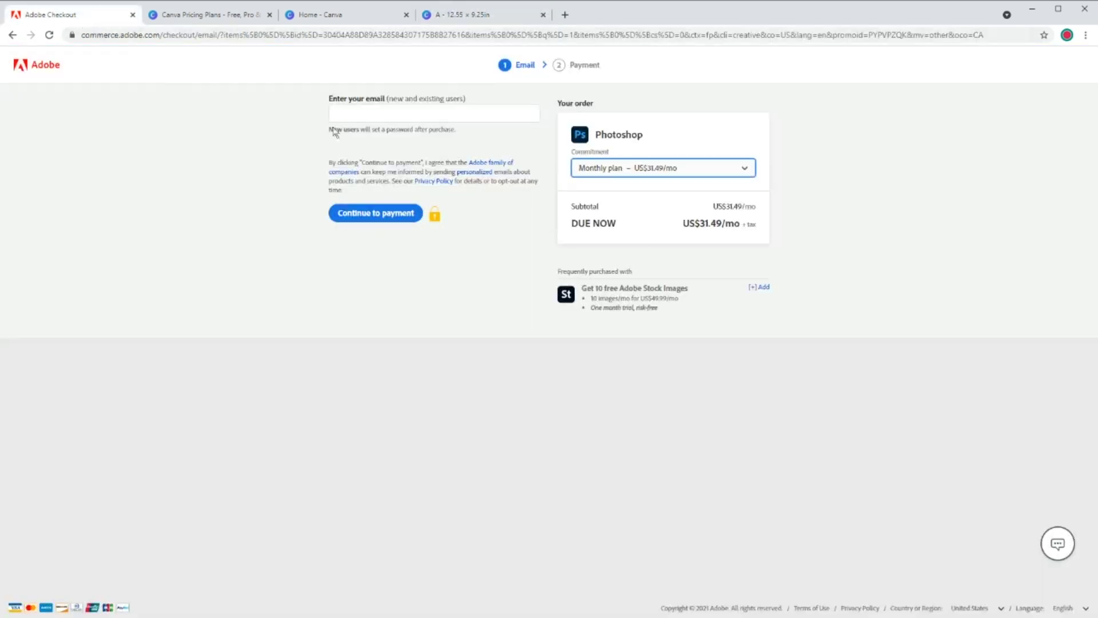
- Compare Photoshop's Annual prepaid price, return to Monthly at US$31.49/mo, and view Canva pricing
click(598, 170)
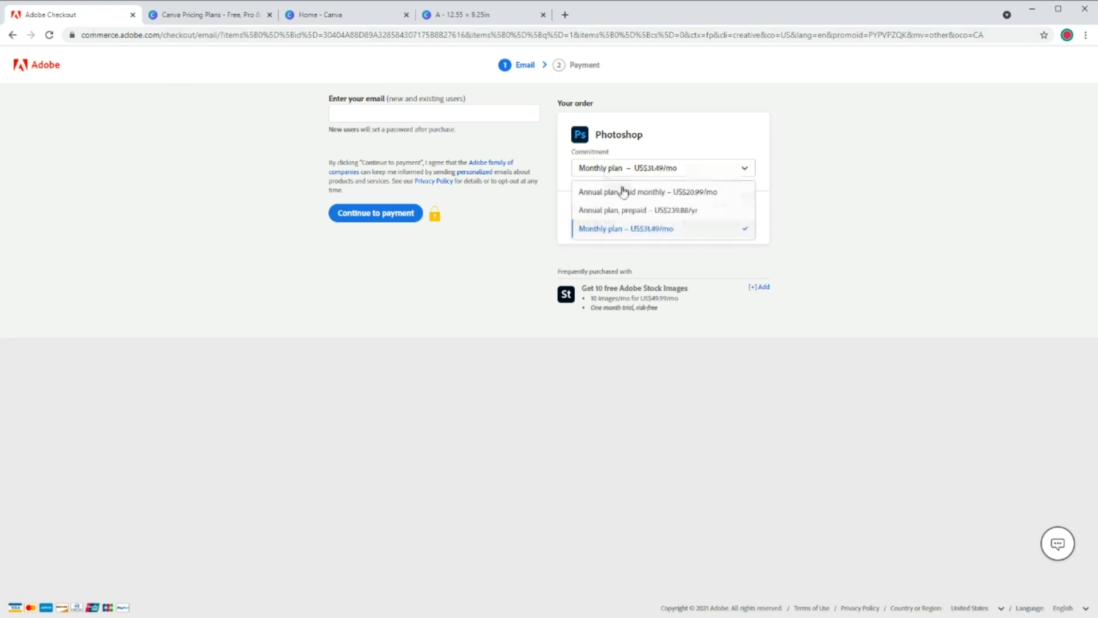
click(682, 211)
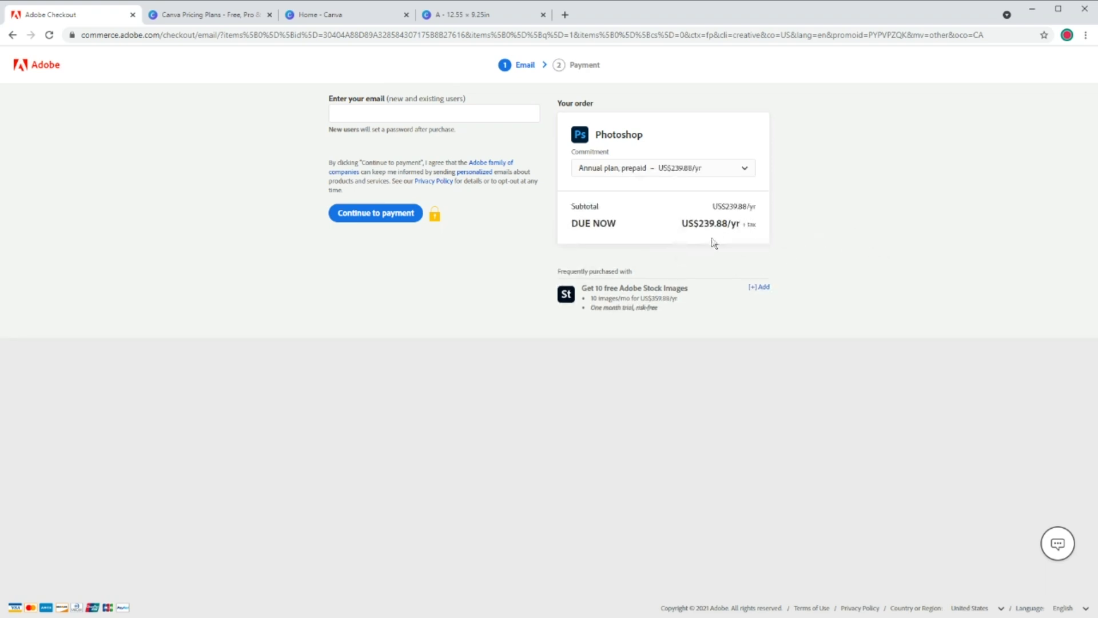
click(705, 171)
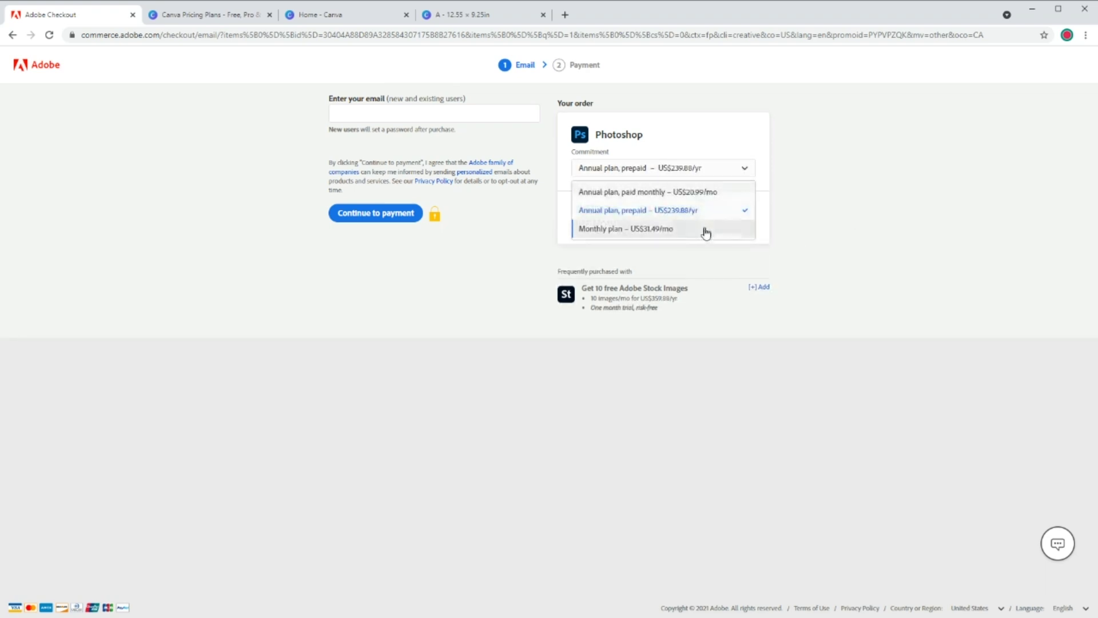
click(706, 230)
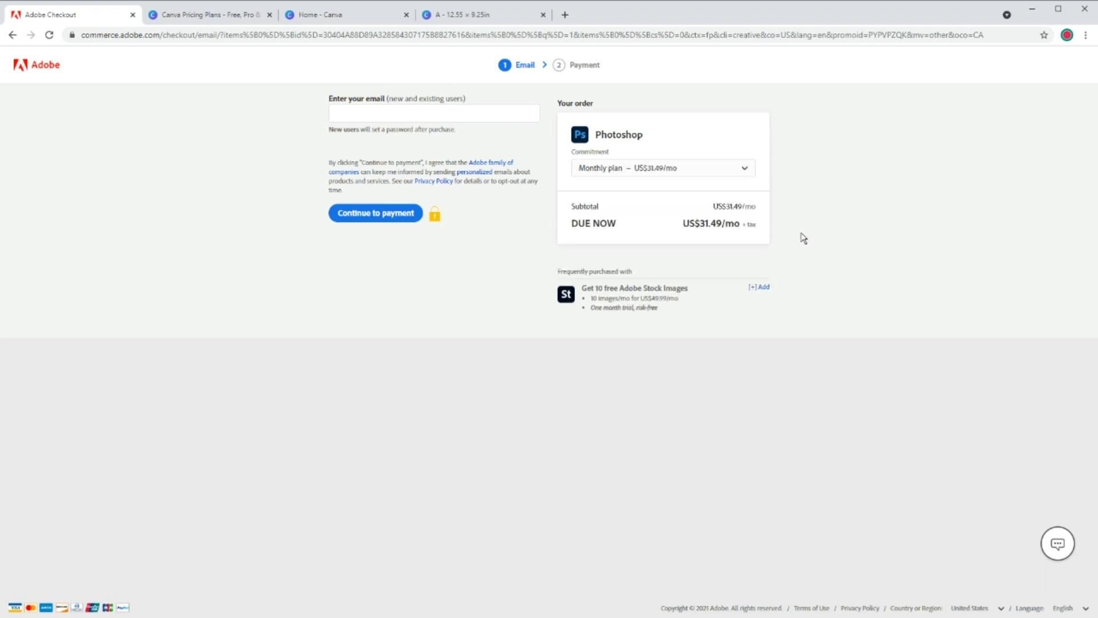
click(206, 16)
mouse_move(174, 88)
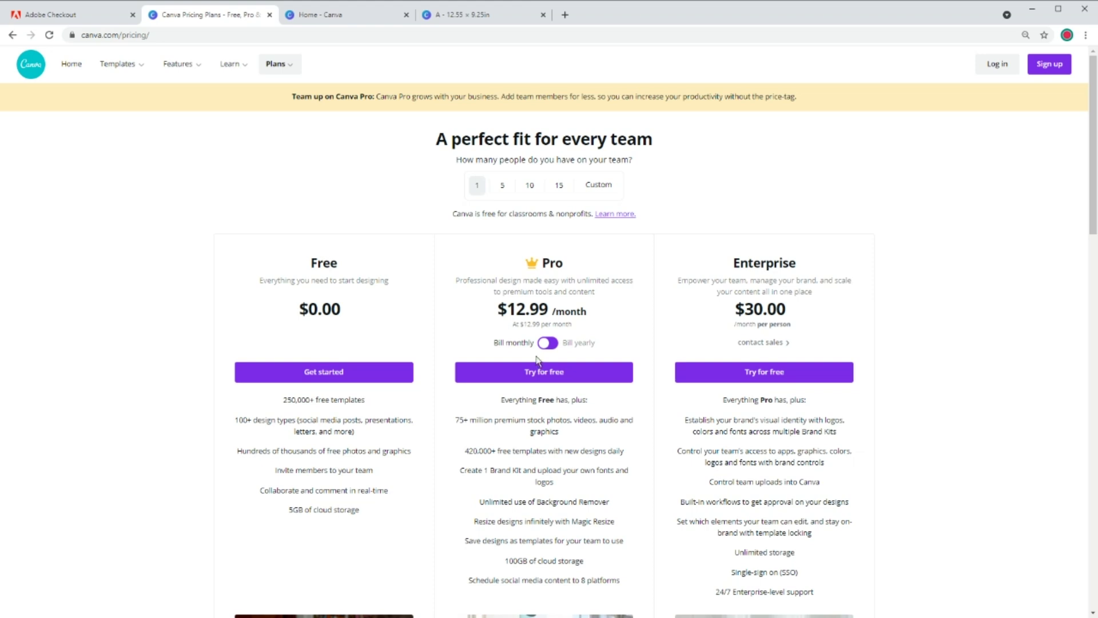
- Scroll through Canva's home page templates, then bring up the Excel KDP calculator
click(314, 16)
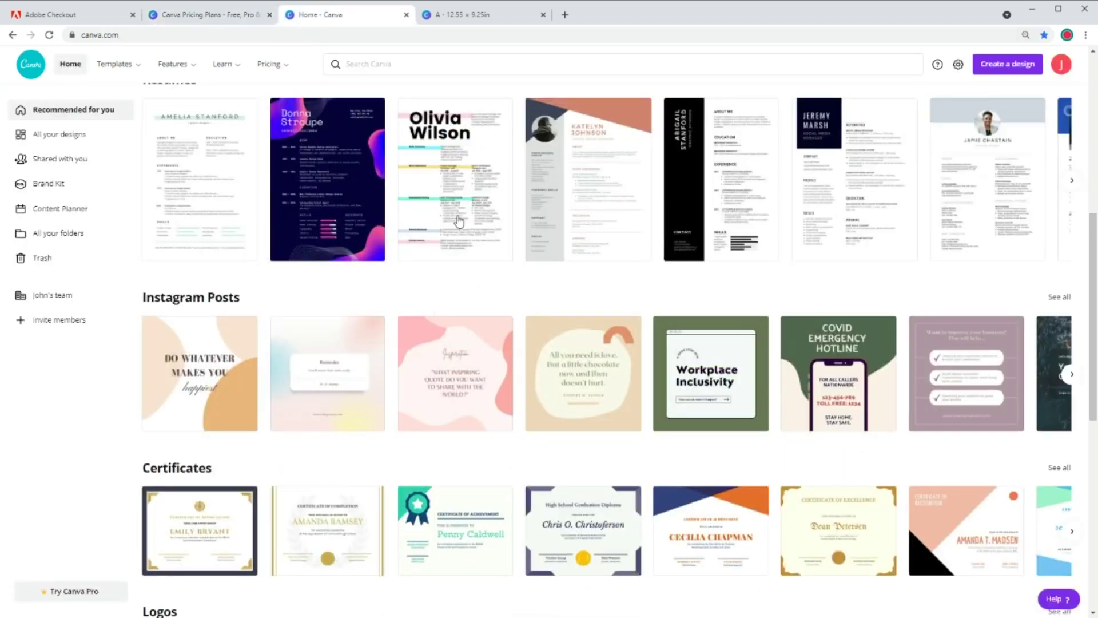
scroll(660, 380, down, 6)
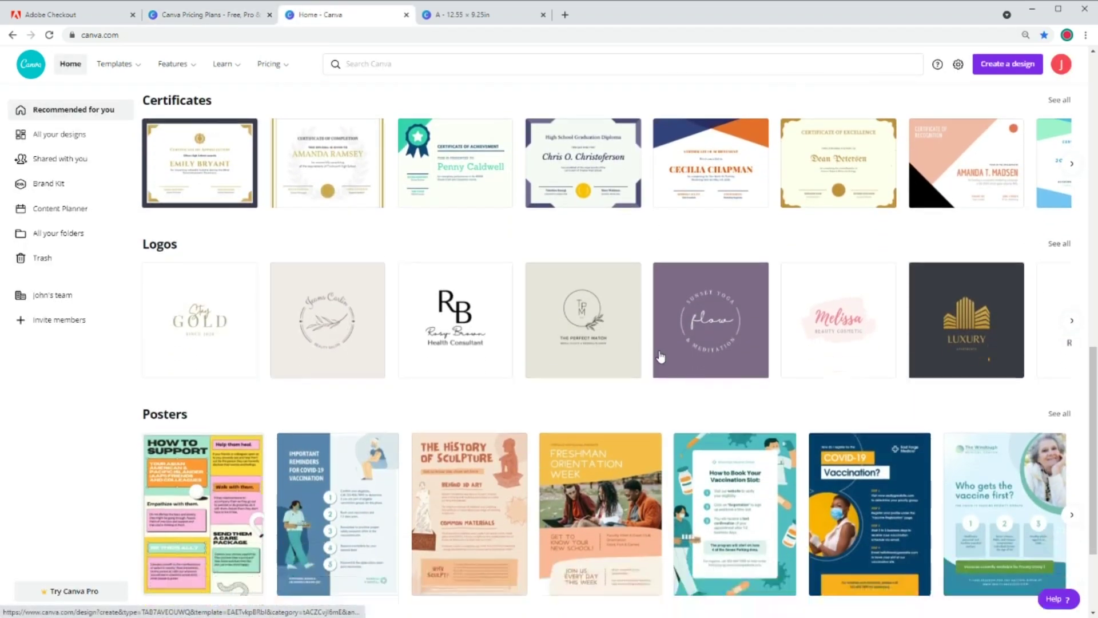
scroll(659, 358, down, 6)
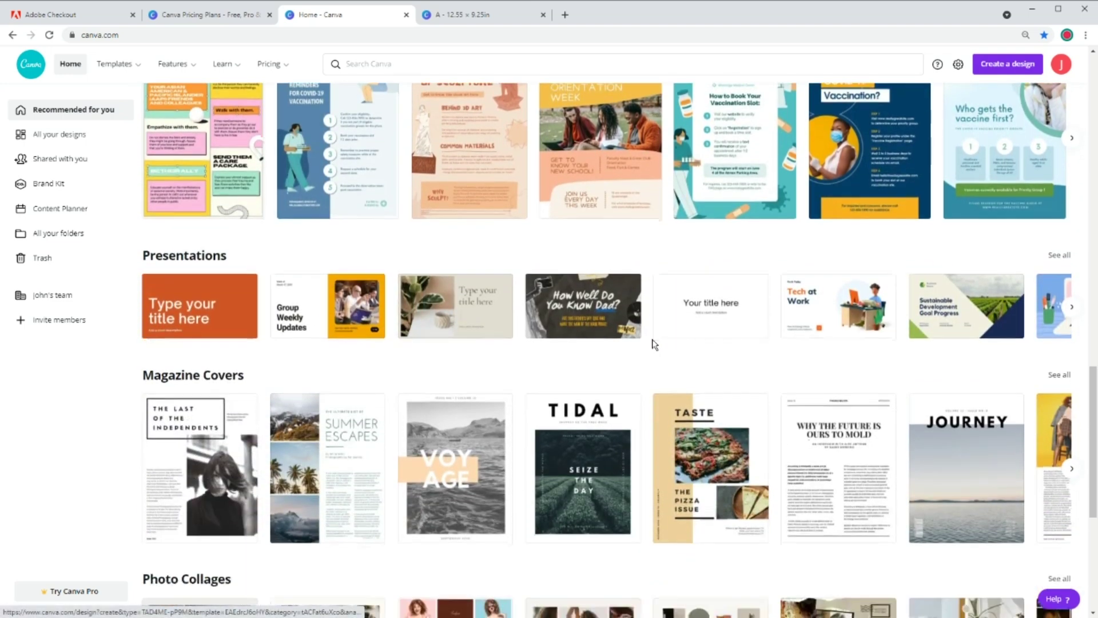
scroll(655, 343, down, 5)
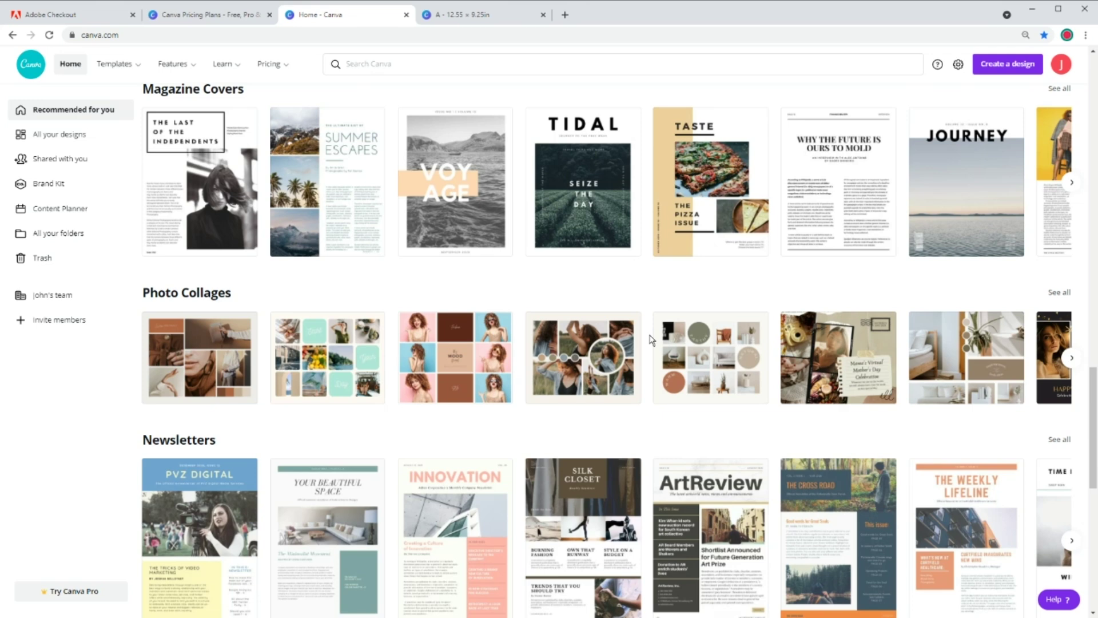
scroll(651, 340, down, 3)
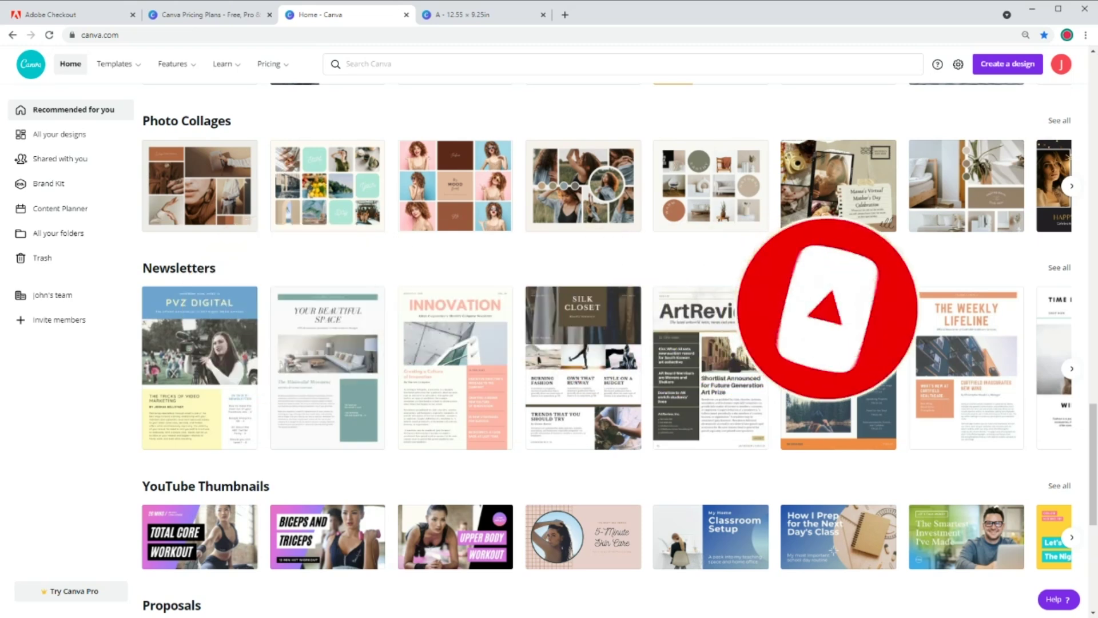
key(alt+Tab)
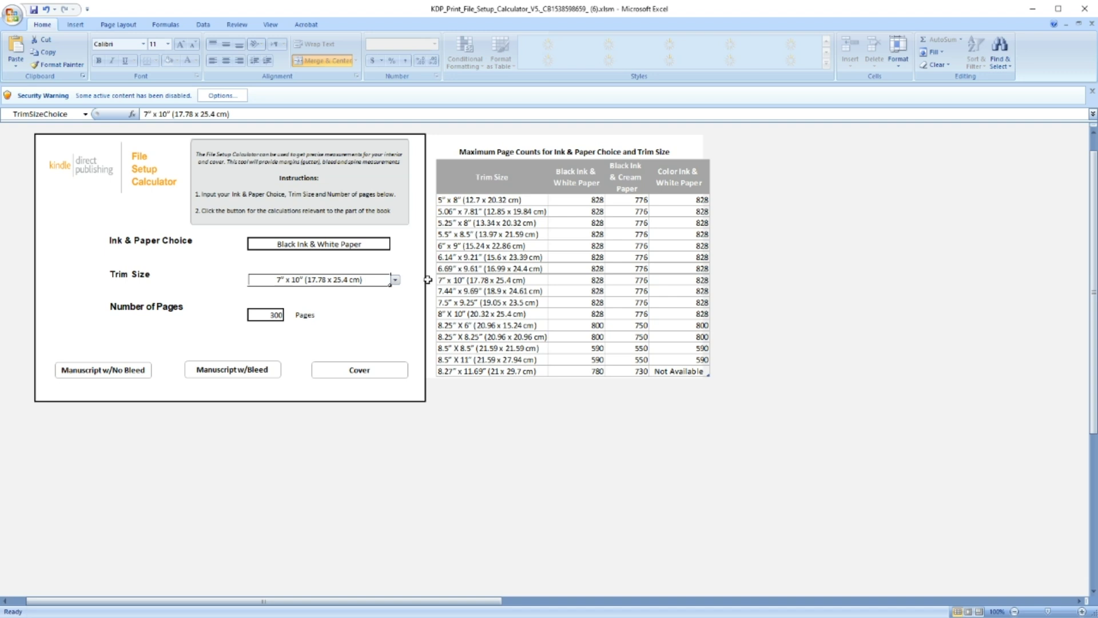
- Set the calculator to Black Ink & White Paper, 6" x 9" trim, 100 pages, and show the Cover sheet
click(383, 244)
click(395, 246)
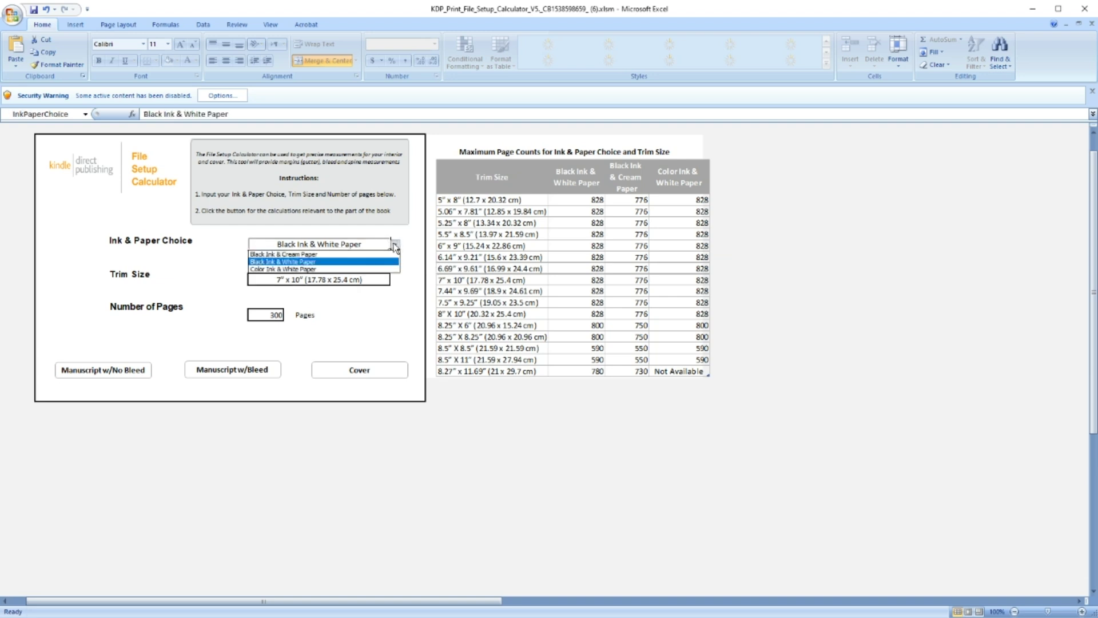
click(377, 258)
click(360, 282)
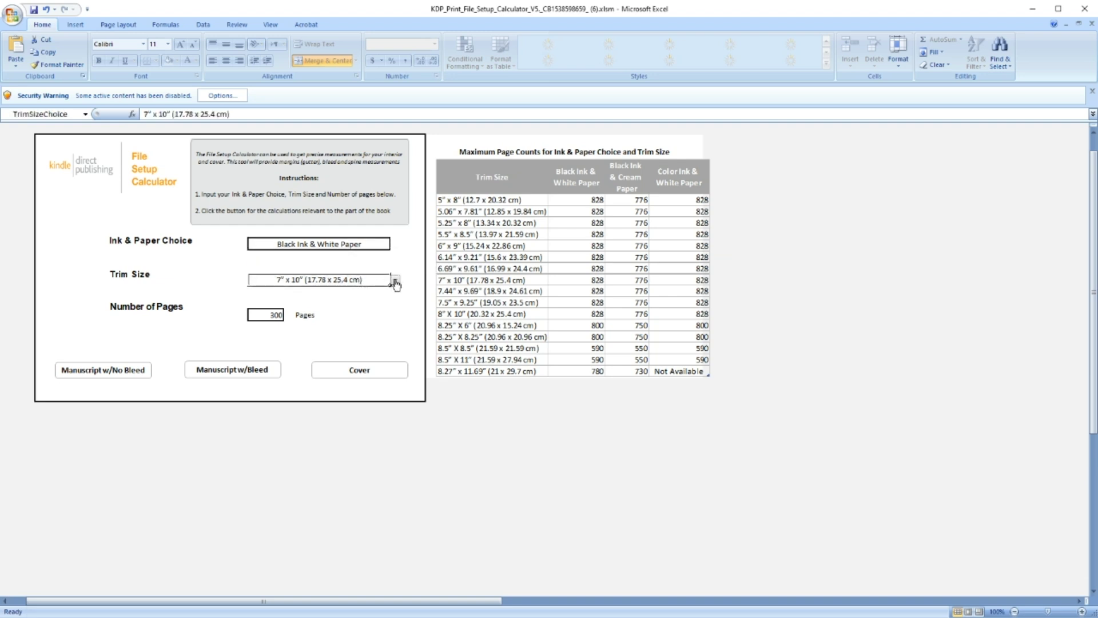
click(395, 280)
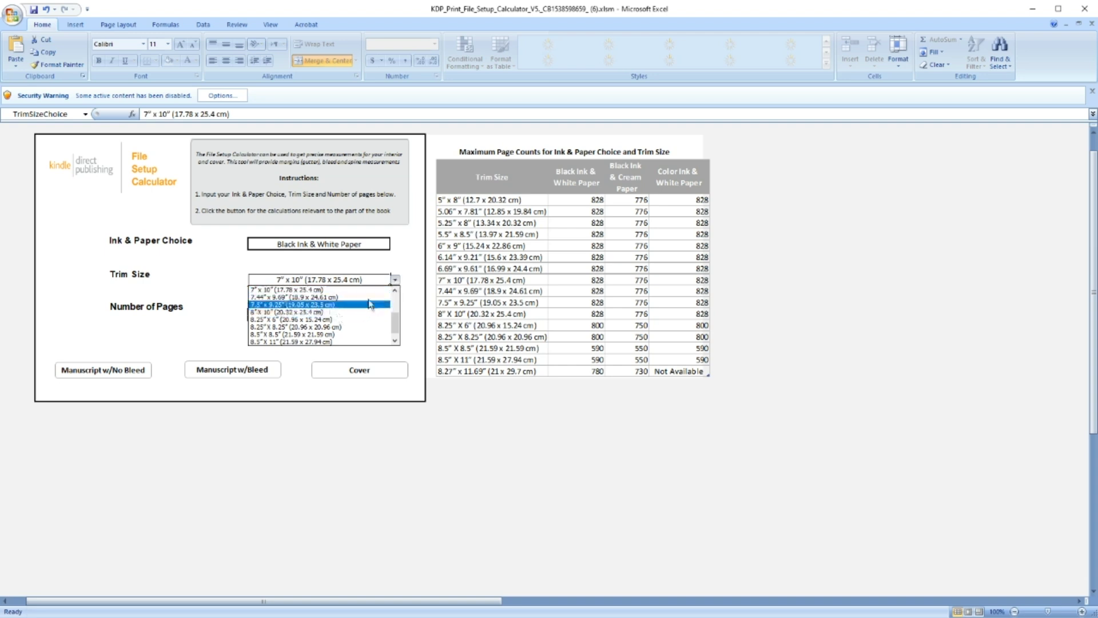
drag(395, 323, 398, 304)
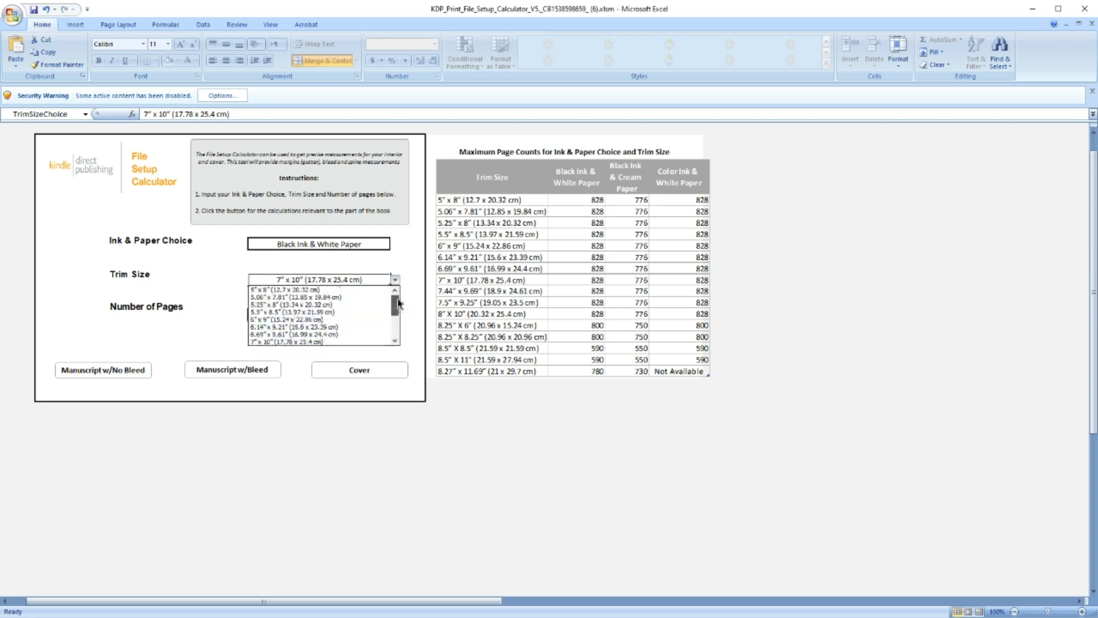
click(325, 321)
click(266, 313)
text(100)
click(379, 369)
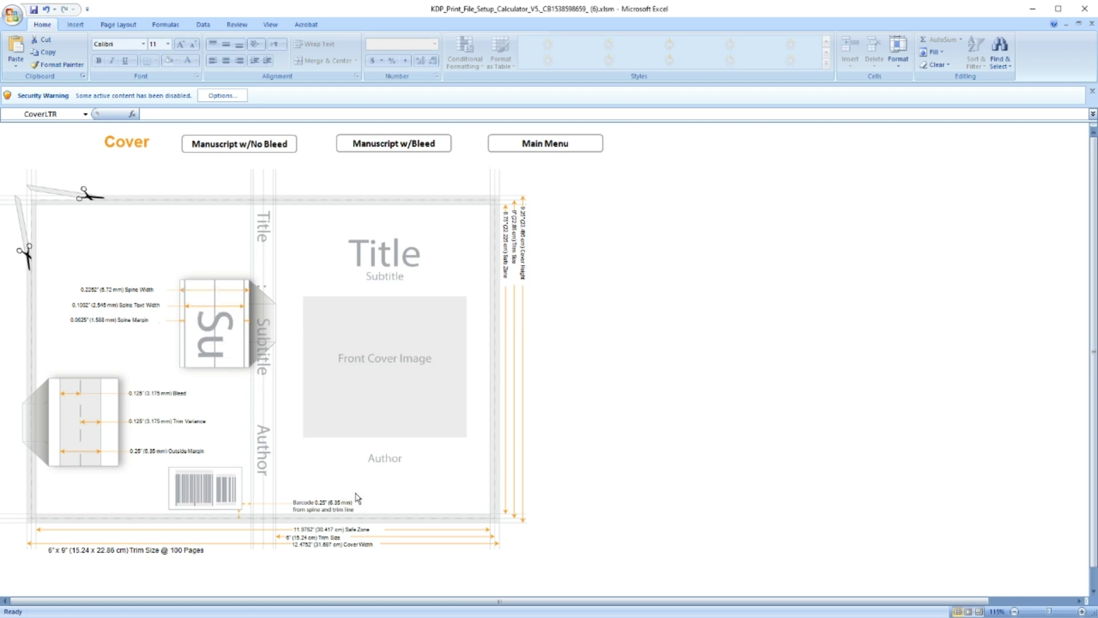
- Minimize Excel after reviewing the 6" x 9", 100-page cover dimensions
click(1033, 11)
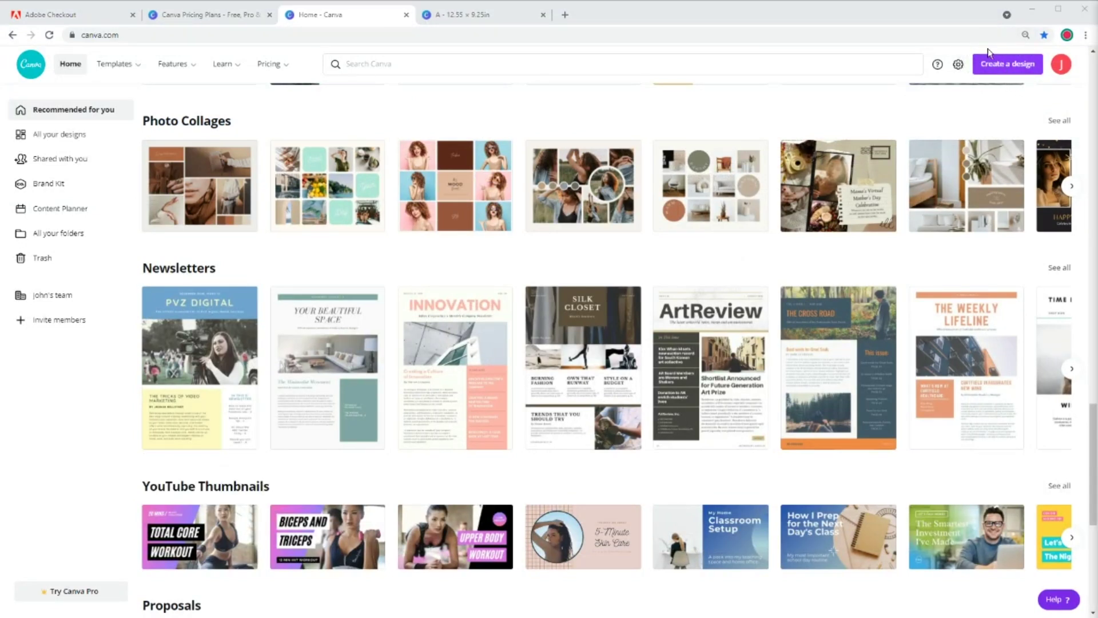
- Begin a custom-size 12.48 × 9.25 in design, choosing inches as the unit
click(1015, 69)
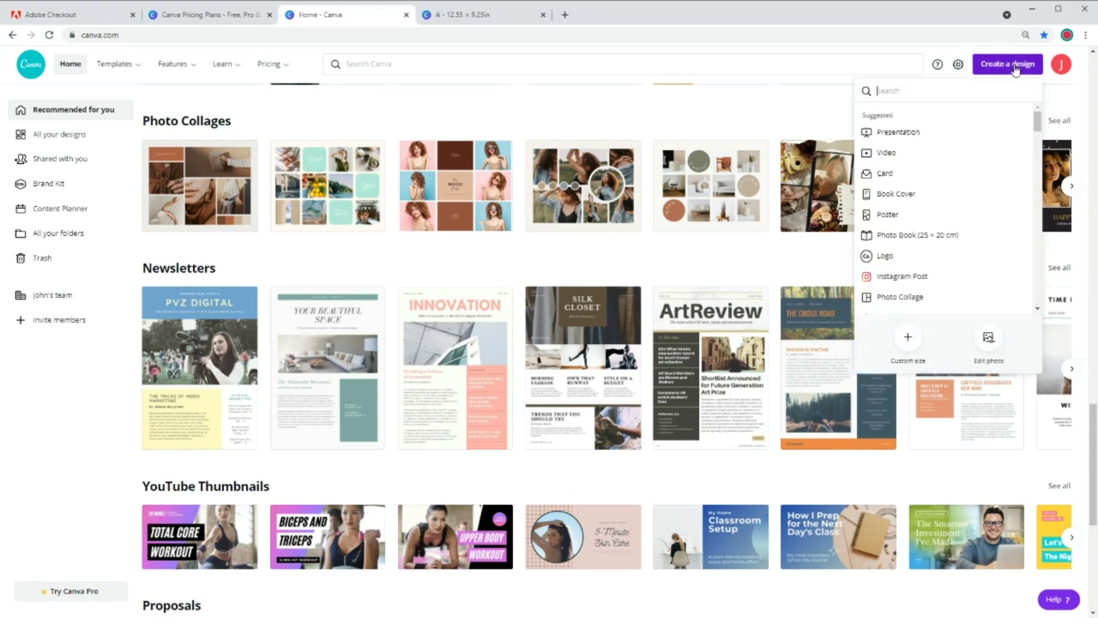
click(903, 341)
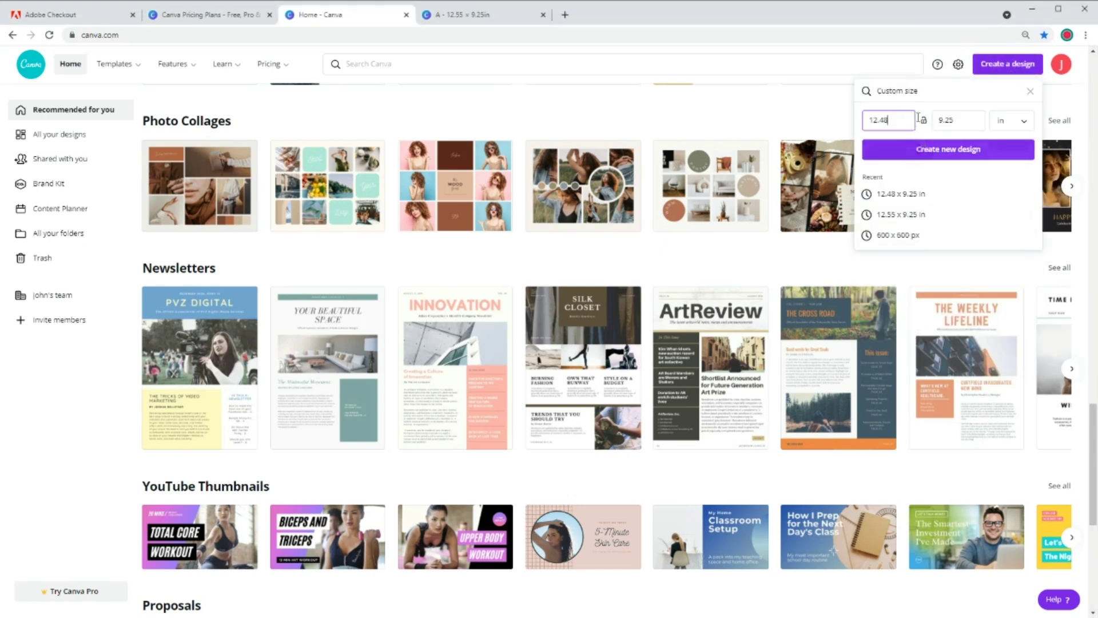
click(1008, 122)
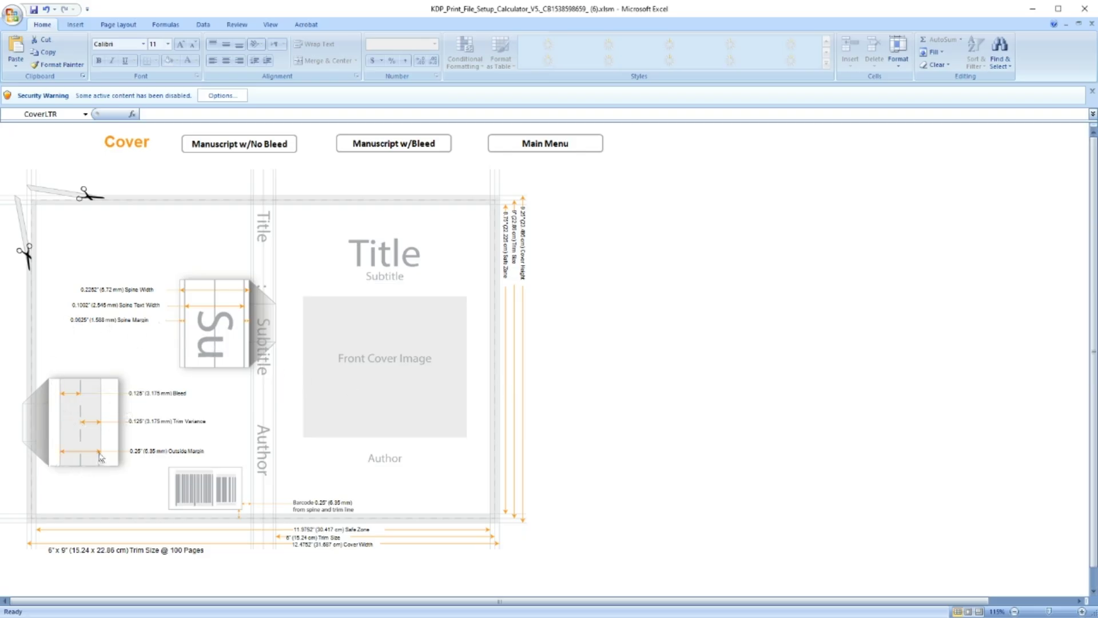
- Minimize Excel and drag a vertical guide onto the blank page near its left edge
click(1033, 9)
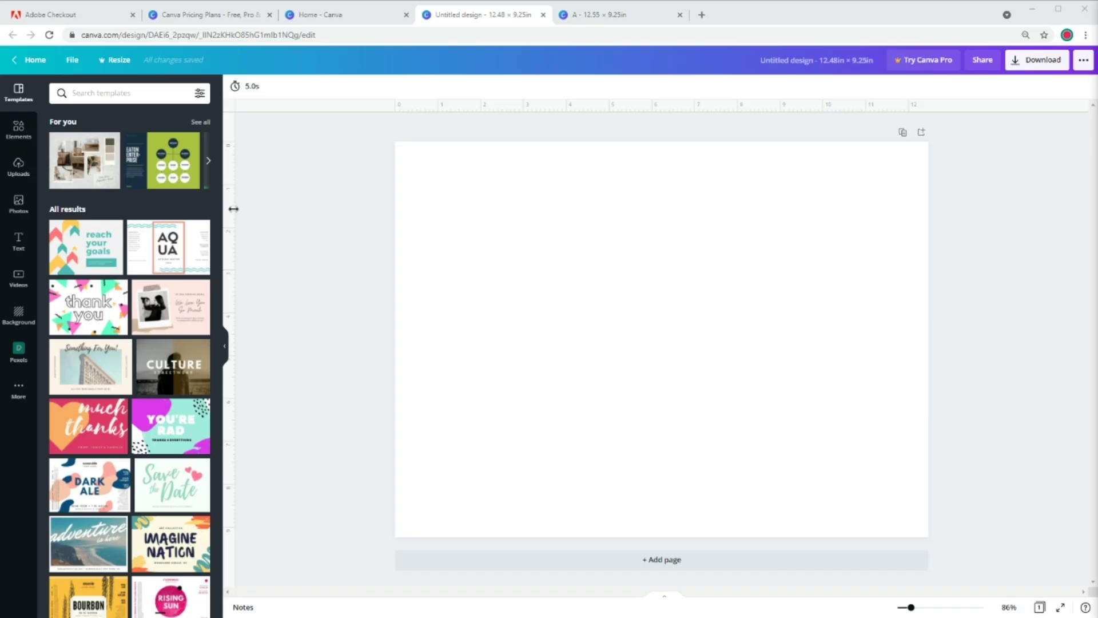
drag(233, 209, 407, 194)
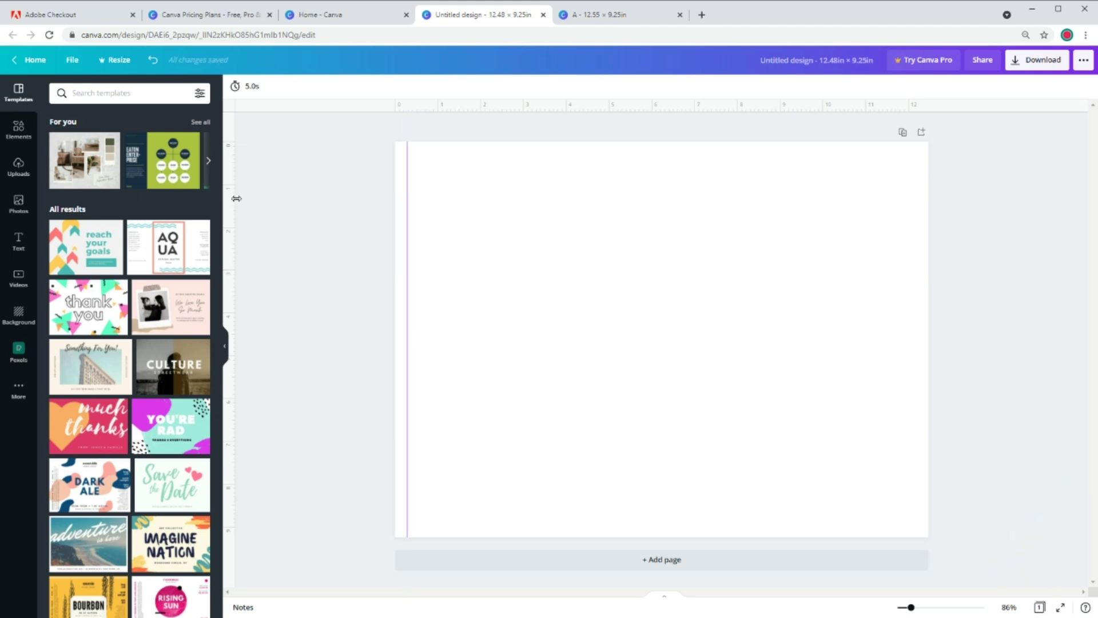
- Add a second vertical guide, confirm rulers and guides are shown, and place it at about 0.23 in
drag(236, 198, 406, 198)
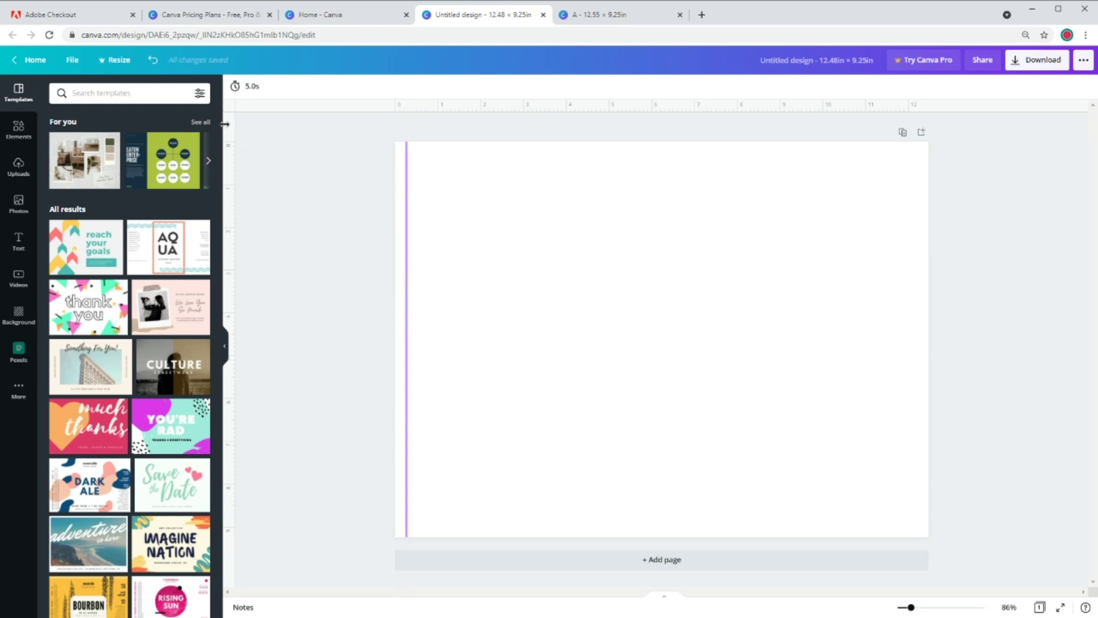
click(72, 59)
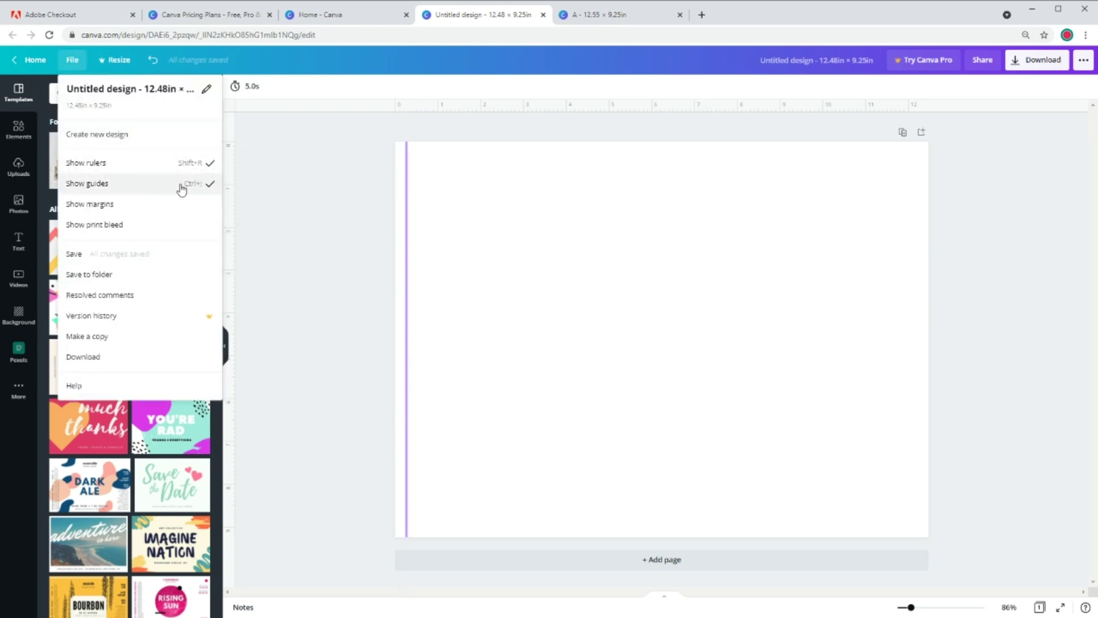
key(ctrl+plus)
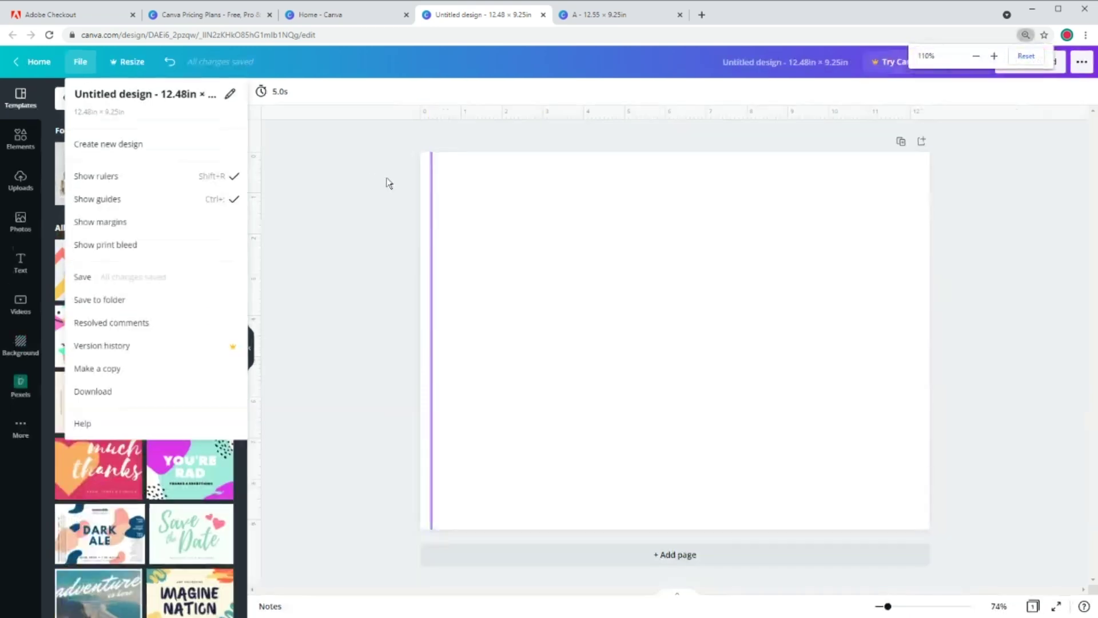
key(ctrl+plus)
scroll(400, 167, up, 5)
drag(375, 169, 374, 171)
scroll(375, 171, up, 3)
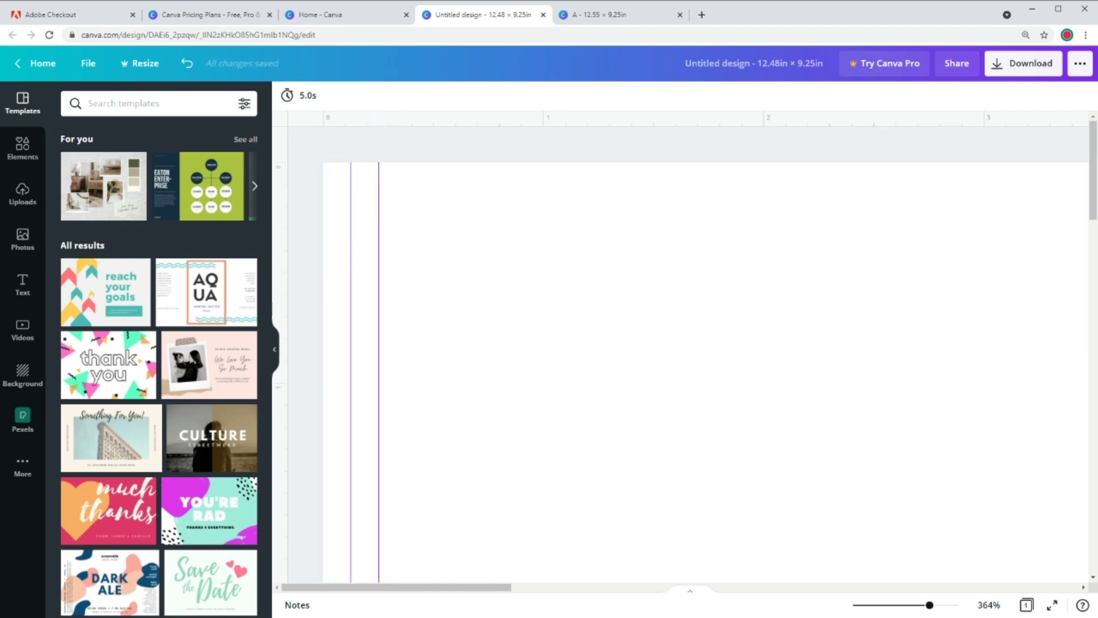
click(22, 149)
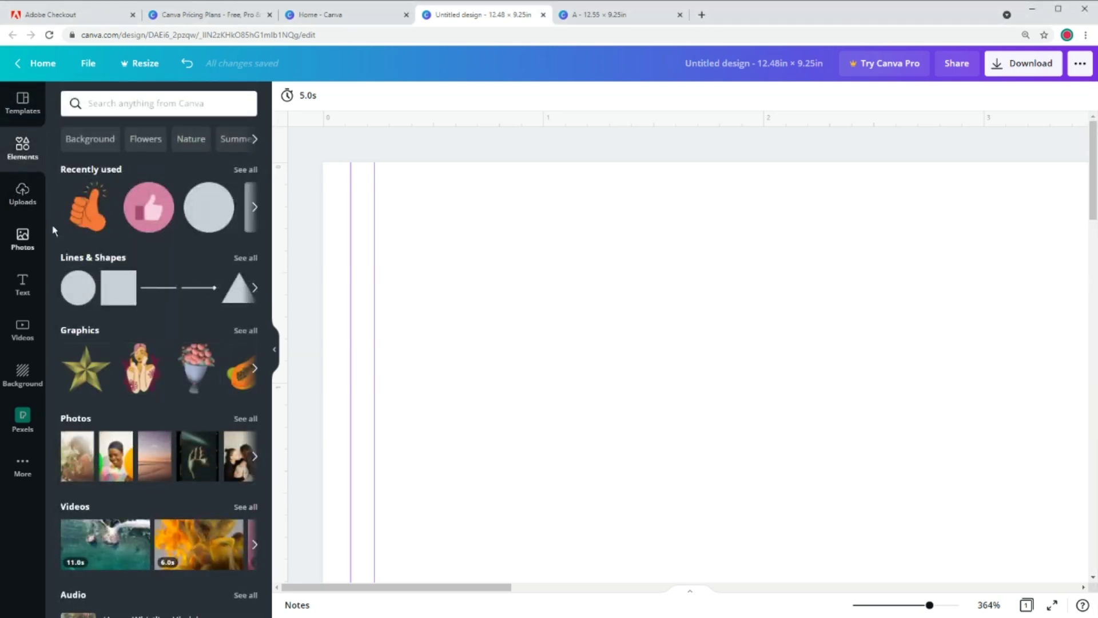
- Add a grey square and reshape it into a 0.2 × 9.3 in spine bar at page centre
click(118, 288)
drag(543, 354, 393, 264)
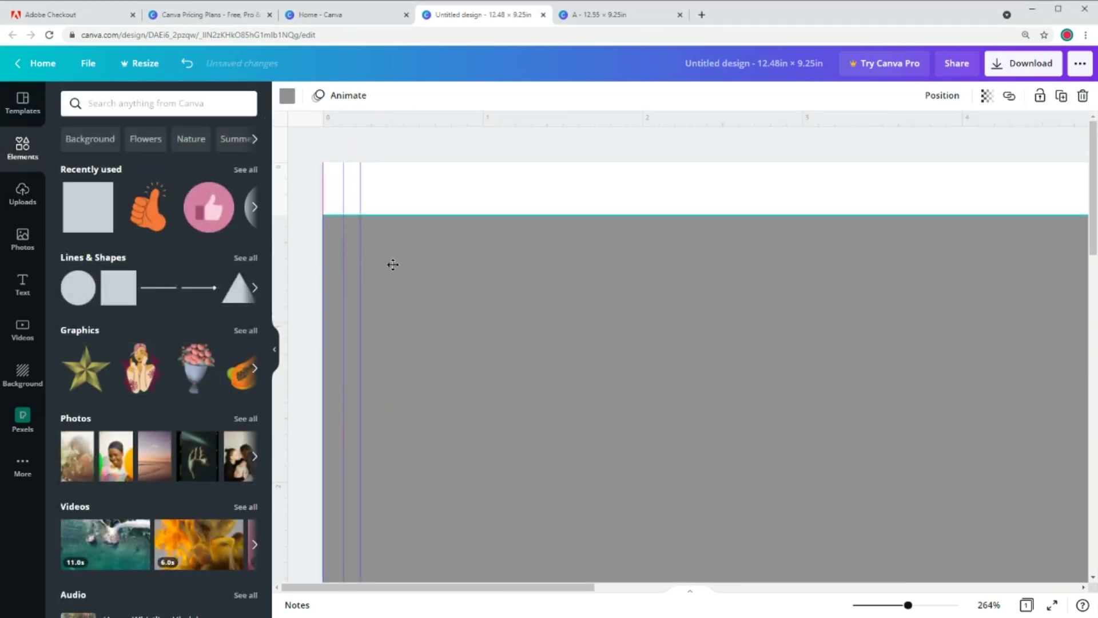
scroll(564, 313, down, 3)
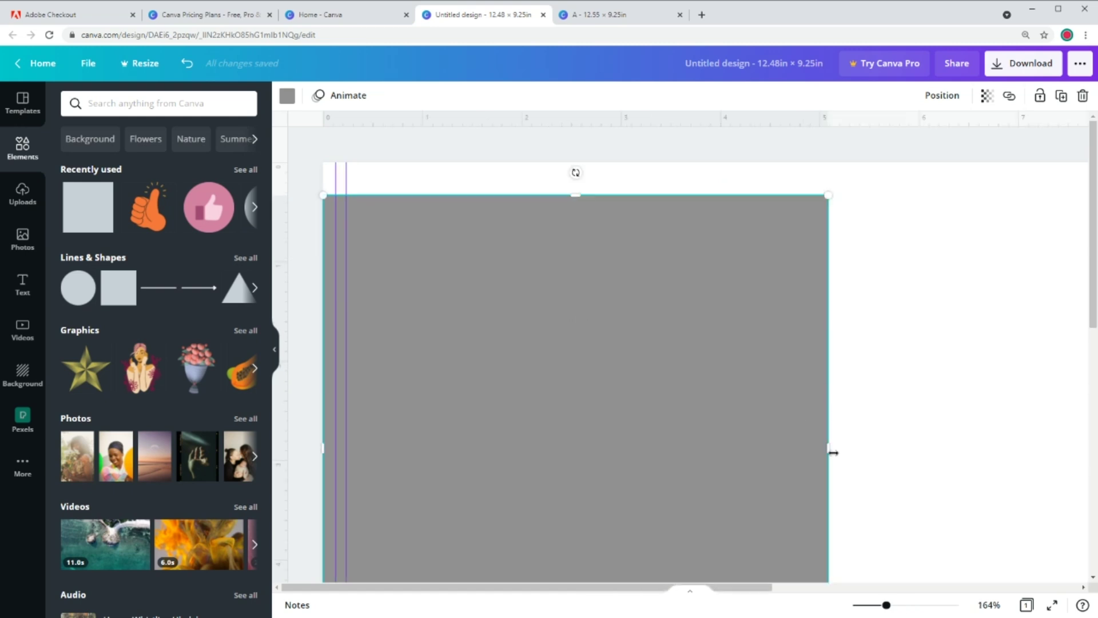
drag(832, 445, 364, 446)
drag(359, 196, 366, 544)
drag(342, 417, 344, 169)
scroll(411, 286, down, 8)
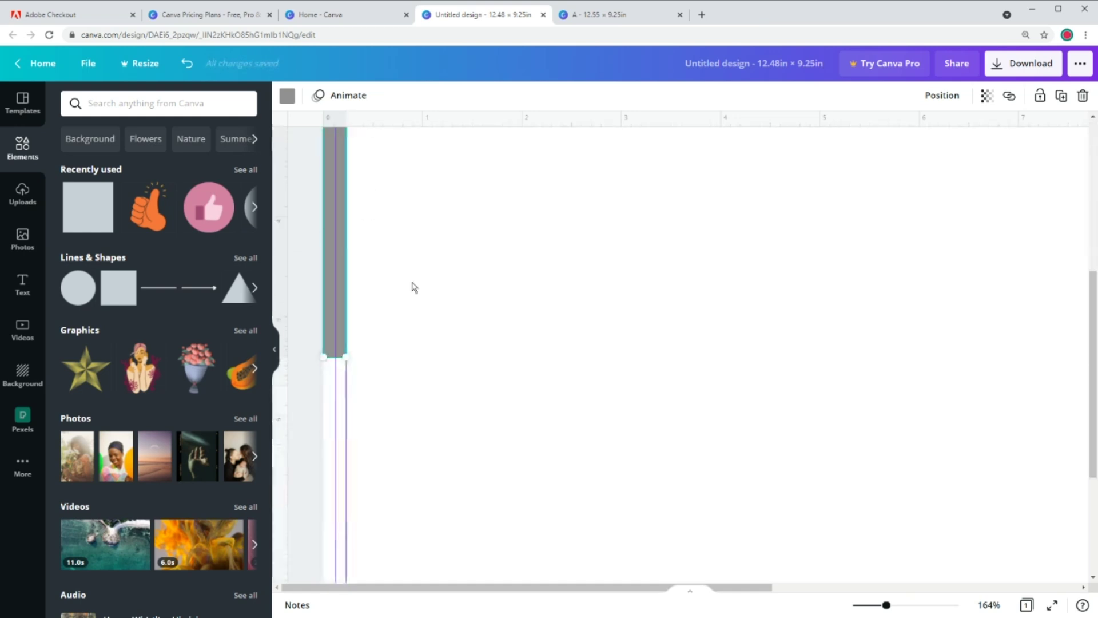
drag(334, 142, 318, 519)
scroll(318, 519, down, 5)
drag(451, 509, 696, 547)
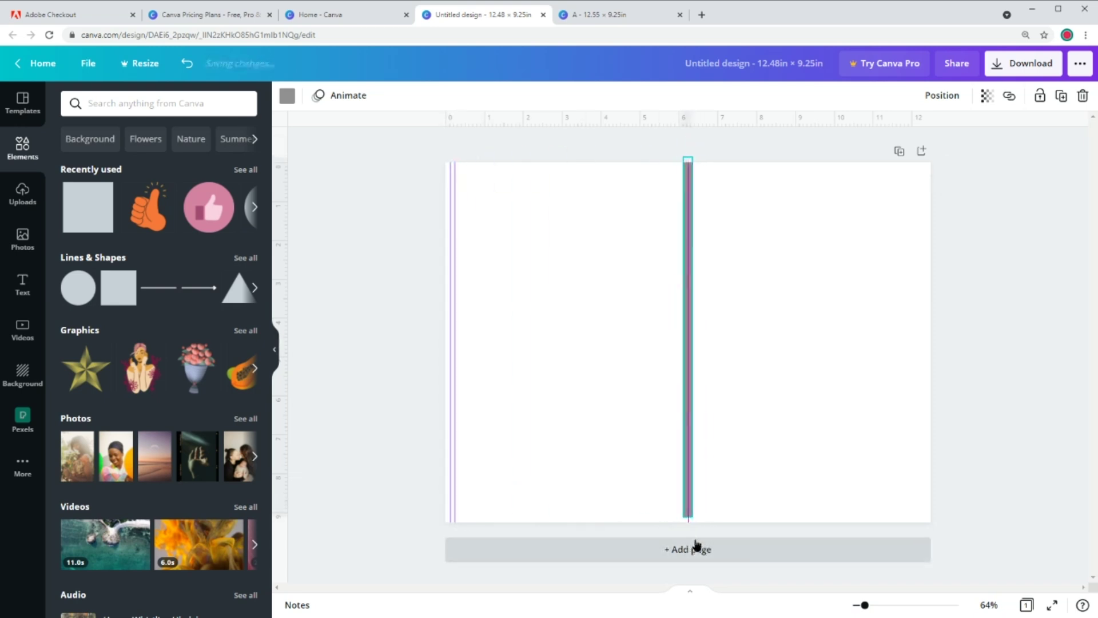
click(119, 287)
- Shape the new grey square into a thin strip along the page's left edge
drag(685, 309, 542, 300)
drag(643, 331, 439, 332)
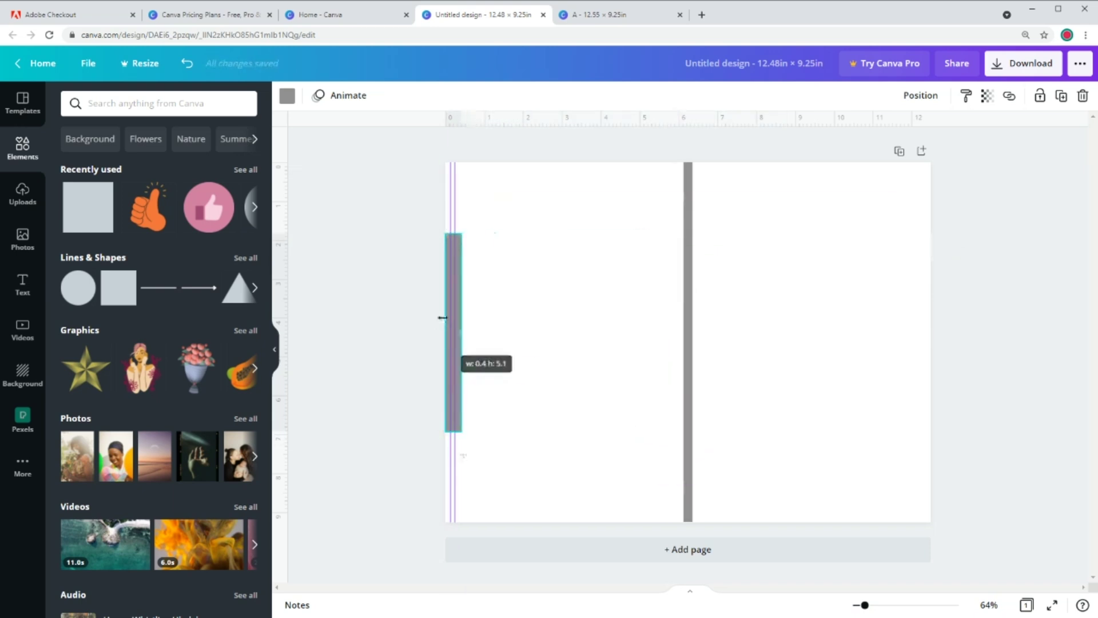
scroll(458, 277, up, 5)
drag(522, 583, 380, 583)
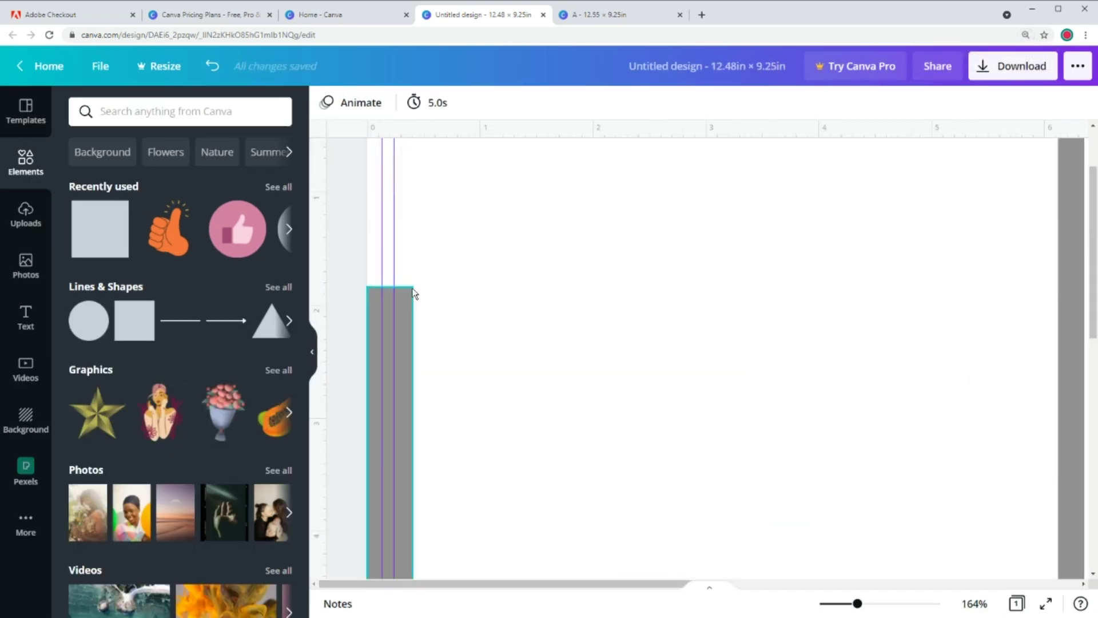
drag(414, 291, 306, 395)
key(ctrl+0)
scroll(369, 290, down, 5)
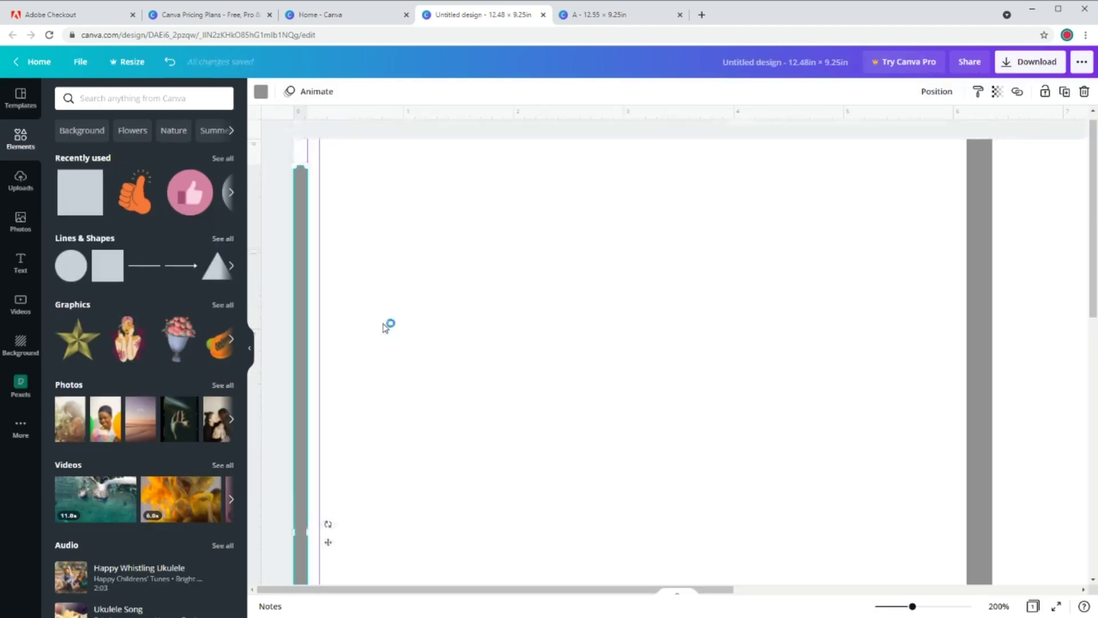
scroll(426, 320, down, 2)
key(ctrl+z)
ctrl+scroll(426, 320, down, 5)
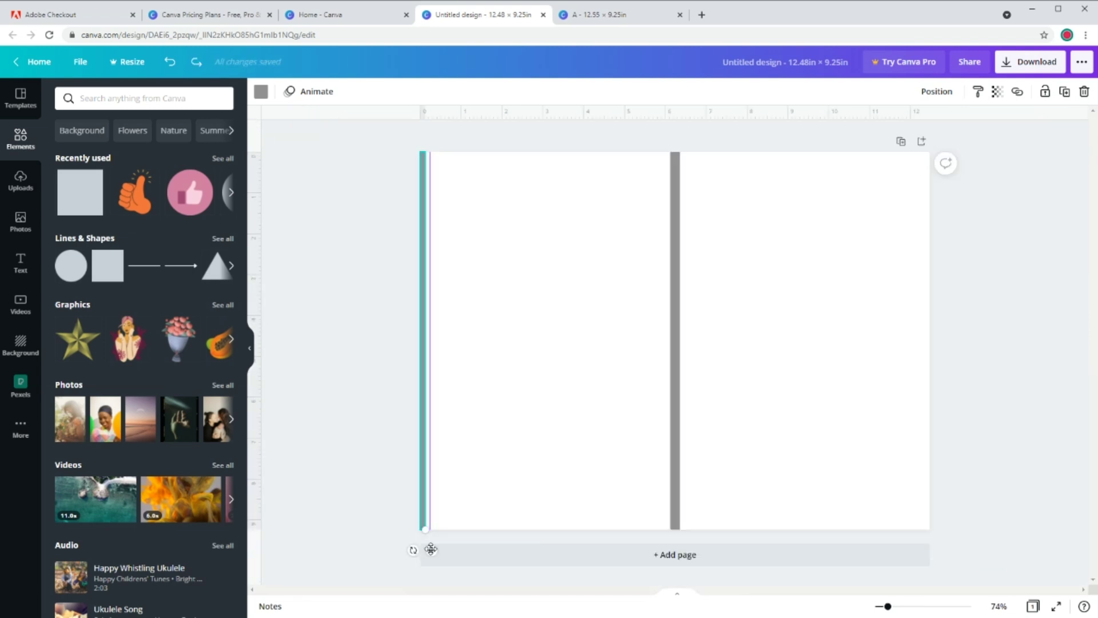
- Place a grey strip on the right edge and a horizontal strip along the bottom edge
drag(431, 549, 861, 147)
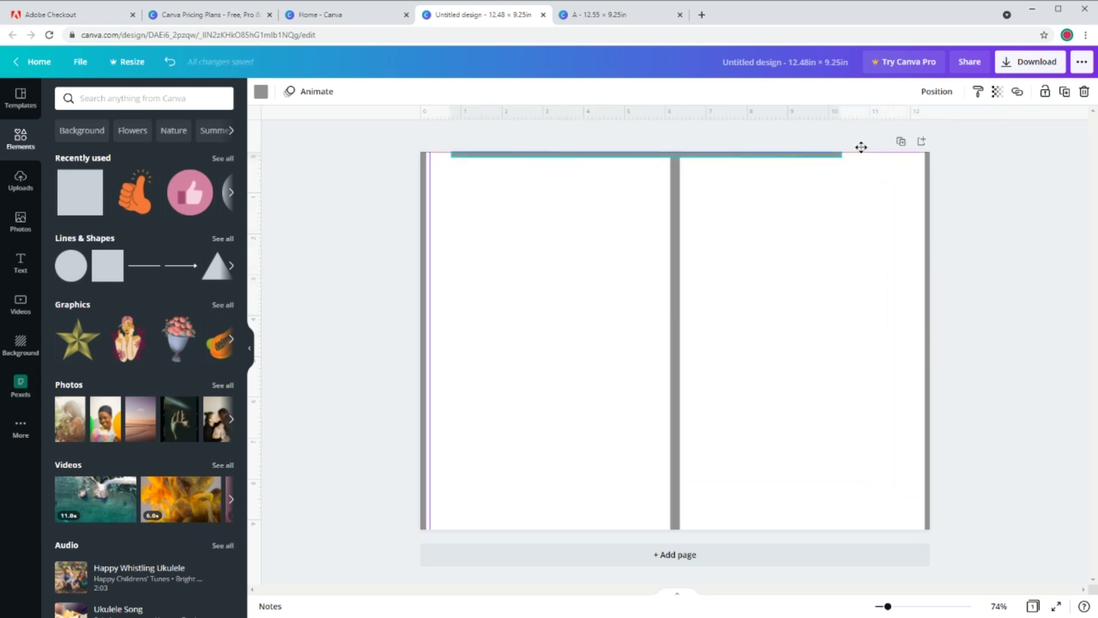
scroll(861, 147, up, 5)
drag(787, 156, 812, 400)
scroll(919, 280, down, 3)
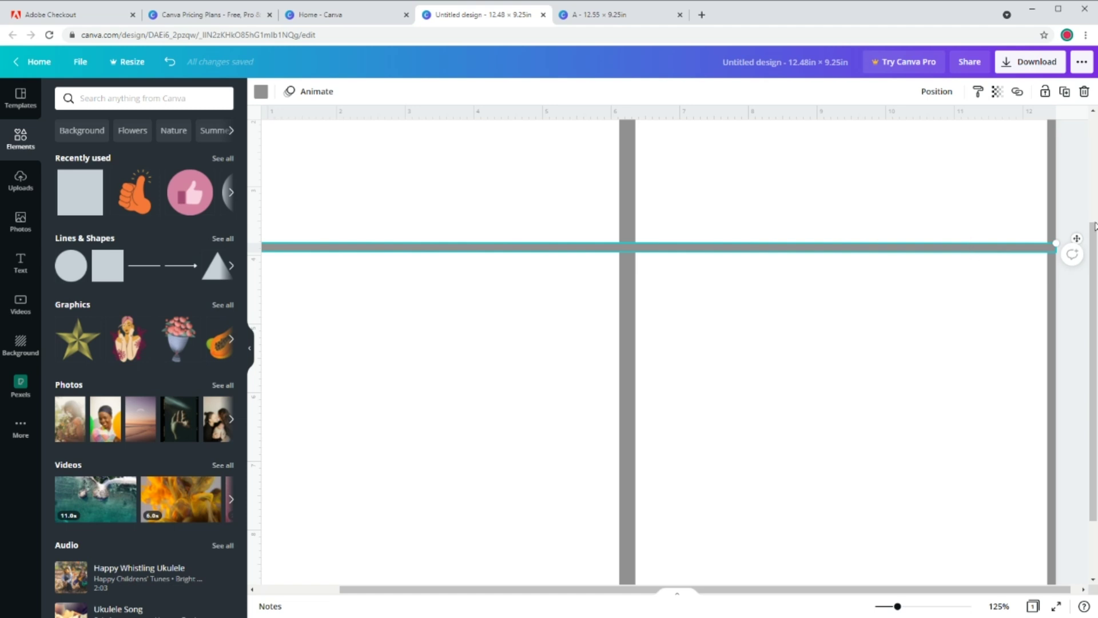
drag(1076, 236, 1059, 515)
click(998, 605)
- Fit the page in view and add vertical guides at 0.232 in and 6.356 in
click(973, 550)
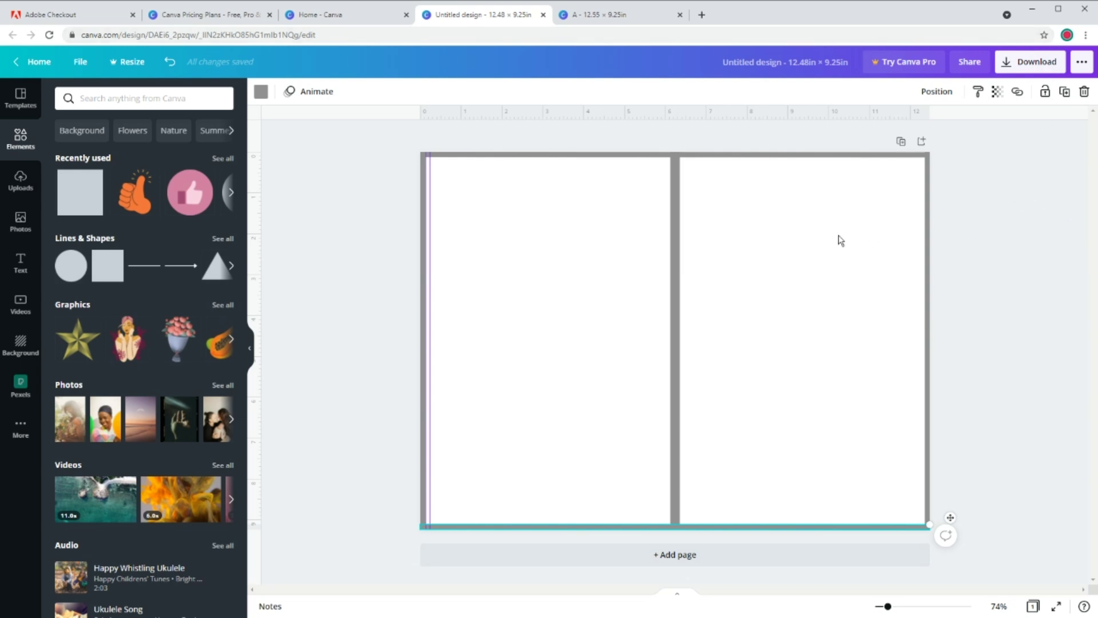
drag(430, 259, 924, 290)
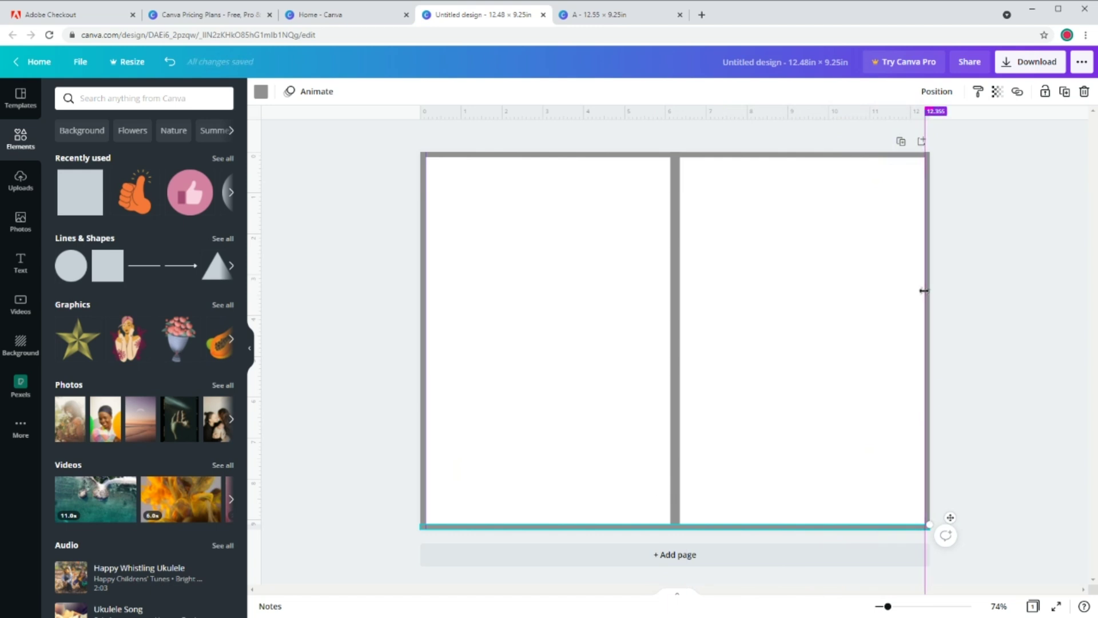
drag(426, 274, 679, 278)
click(934, 262)
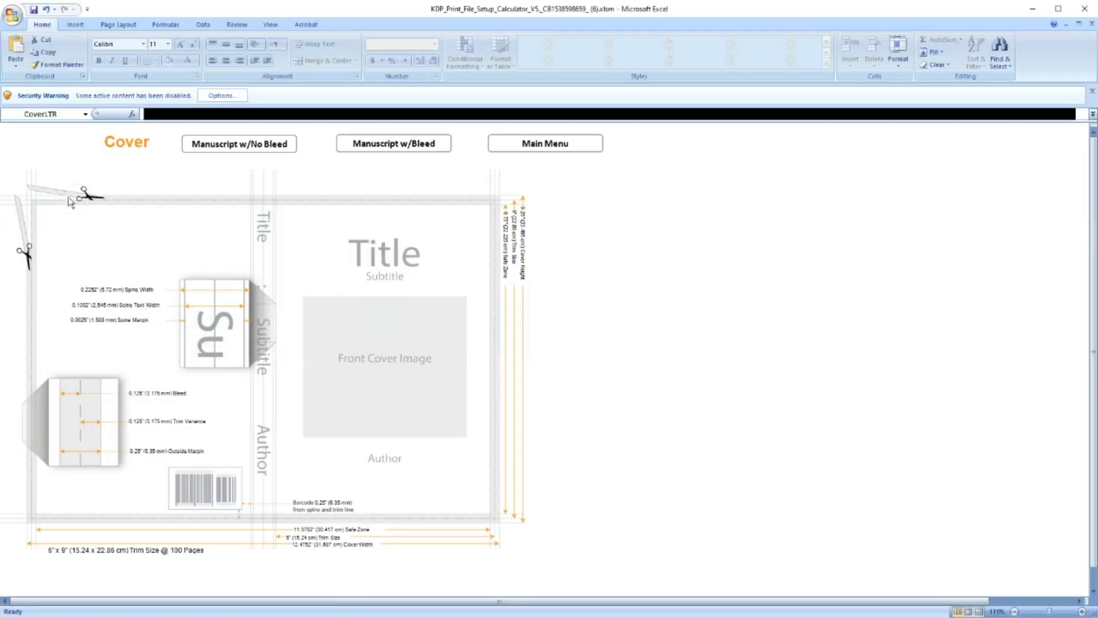
- Minimize the Excel KDP cover calculator to bring the Canva layout back
click(1032, 9)
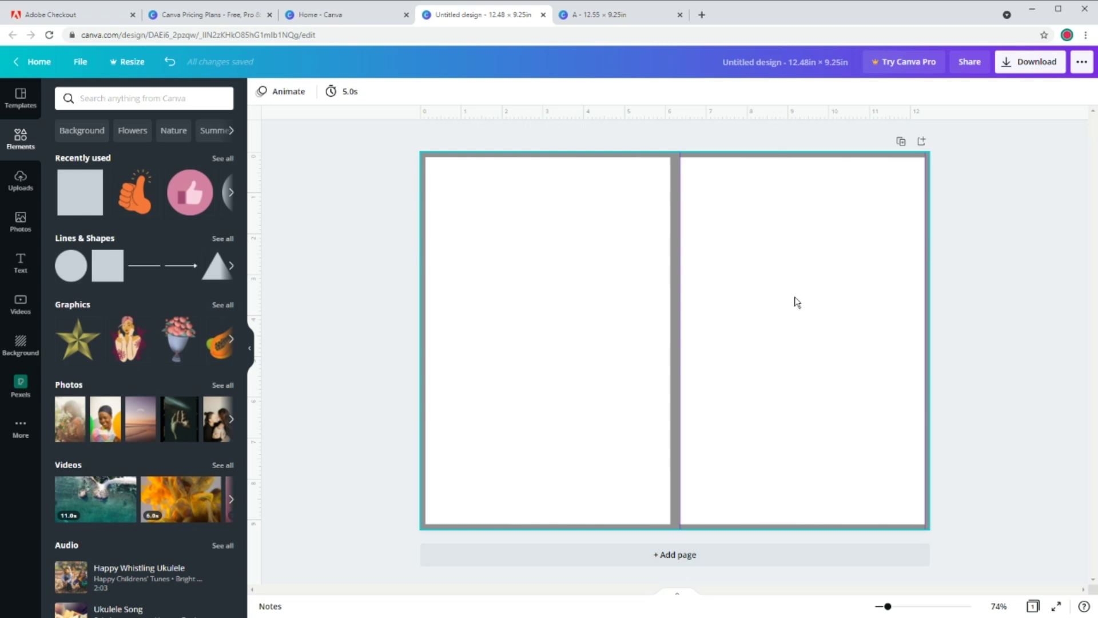
key(ctrl+Tab)
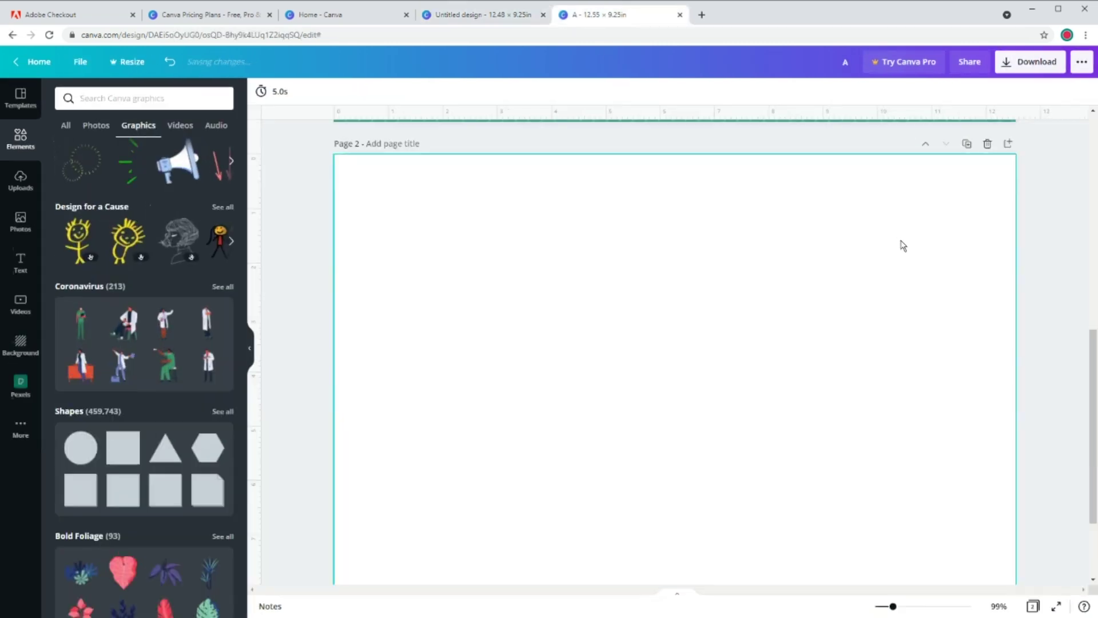
scroll(900, 243, down, 3)
scroll(909, 244, up, 3)
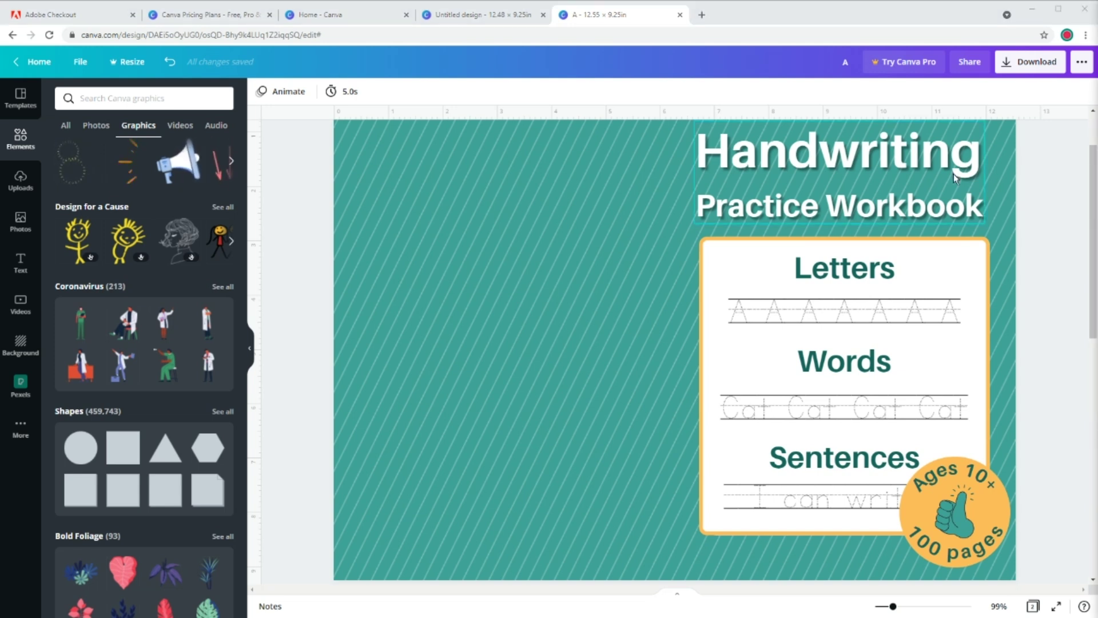
click(999, 606)
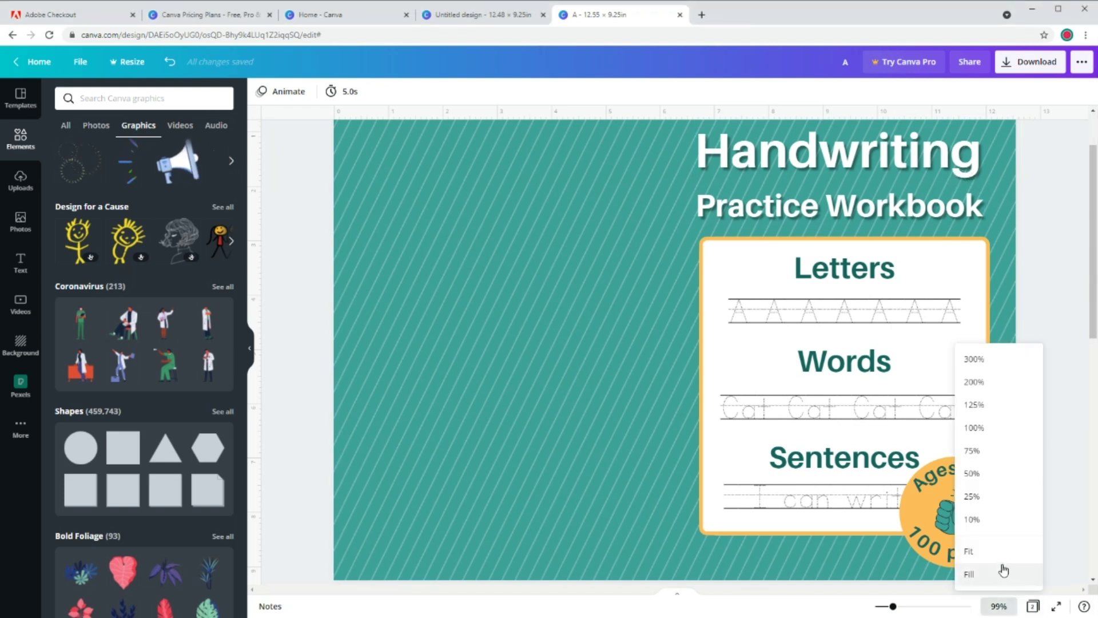
click(998, 551)
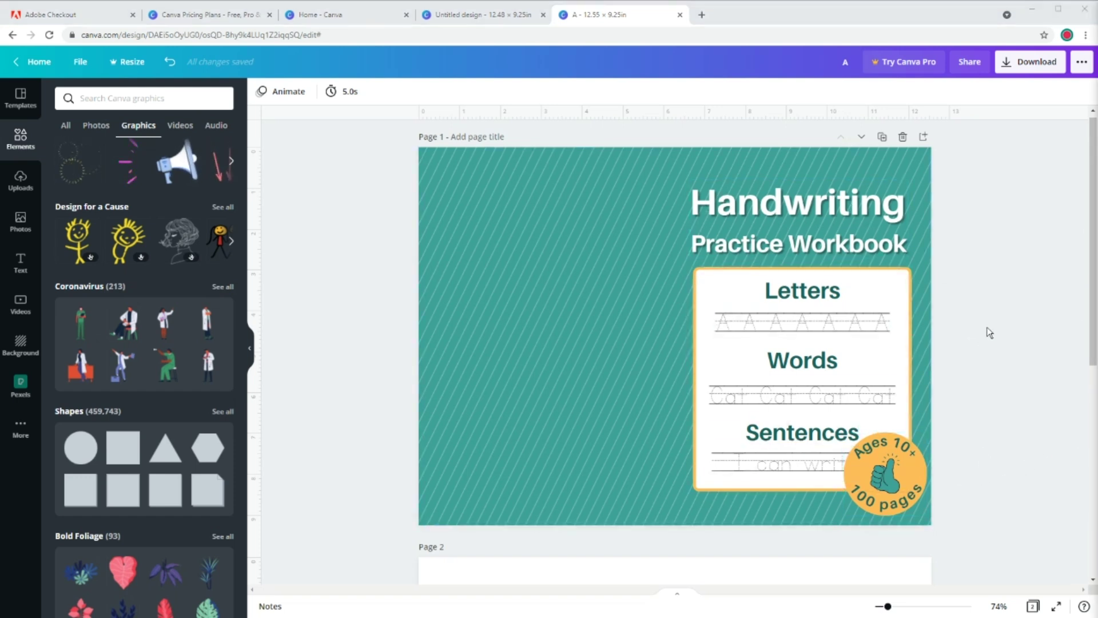
- Apply the green chevron pattern as background of the 12.48 × 9.25 in cover
click(504, 16)
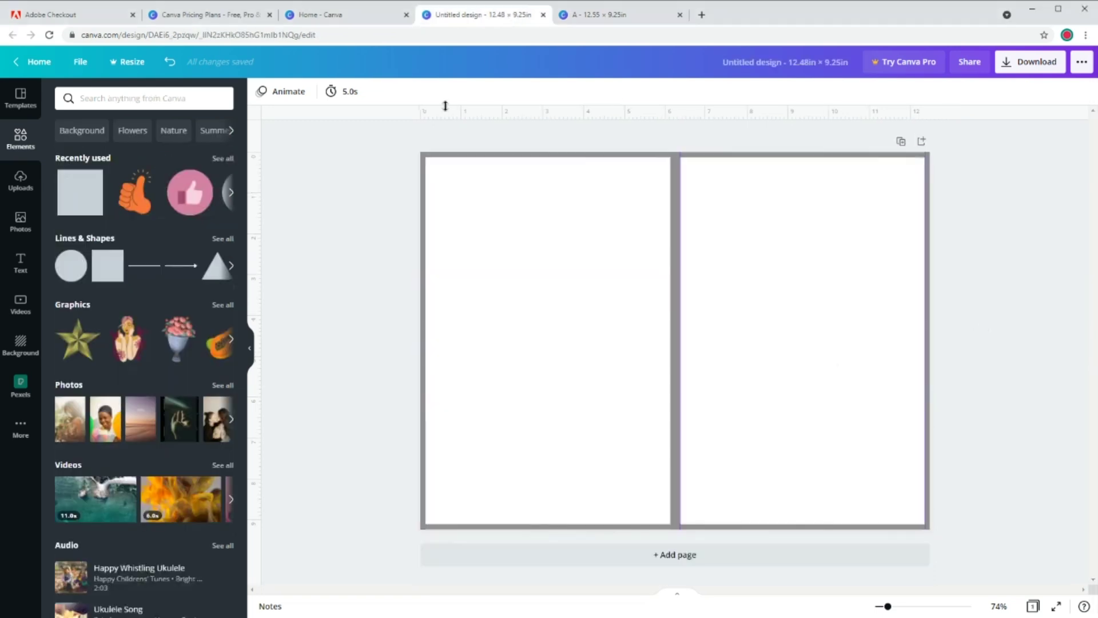
click(21, 345)
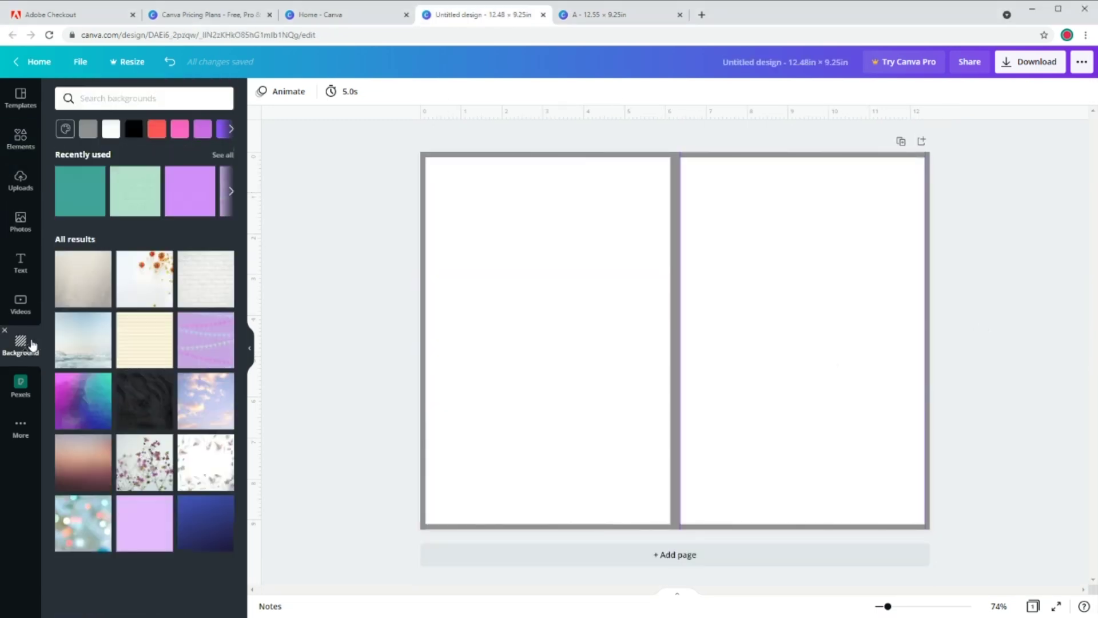
scroll(92, 303, down, 9)
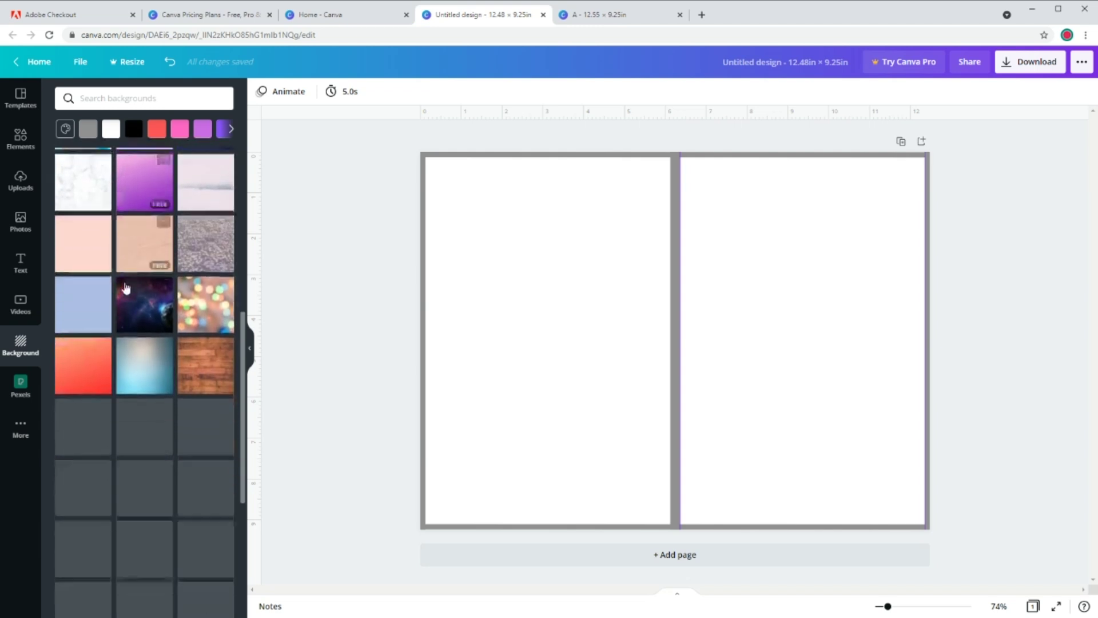
scroll(128, 287, down, 3)
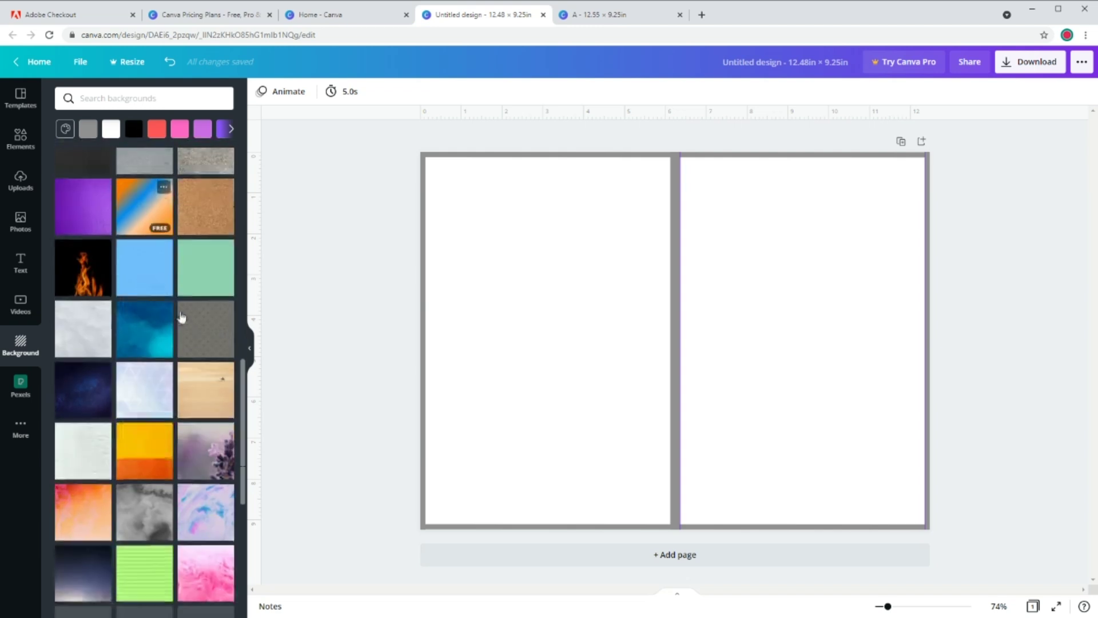
click(203, 278)
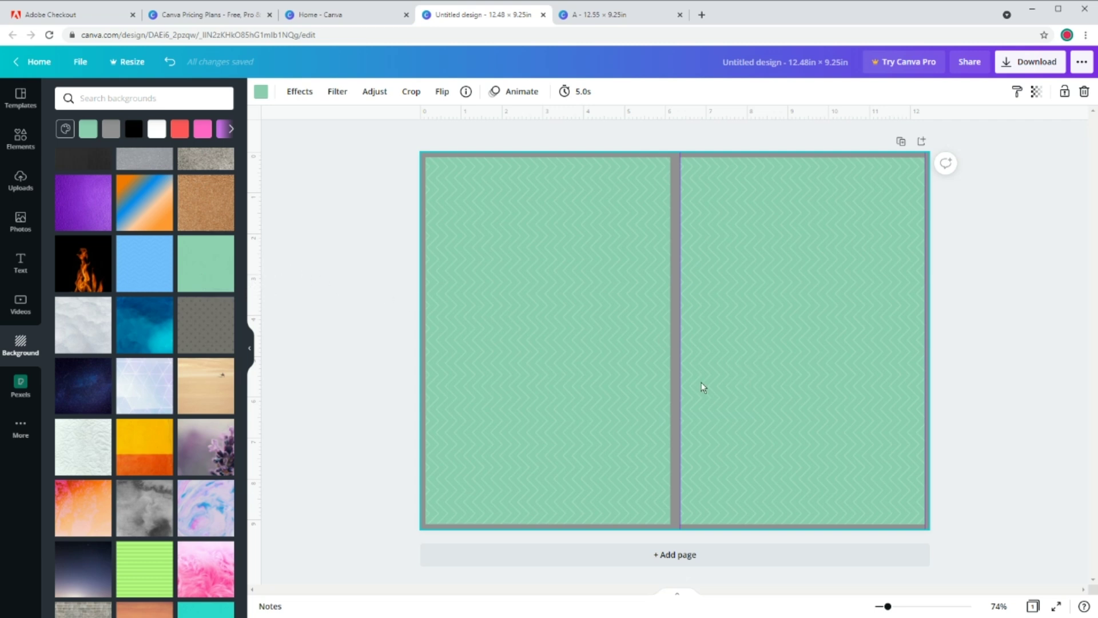
click(21, 137)
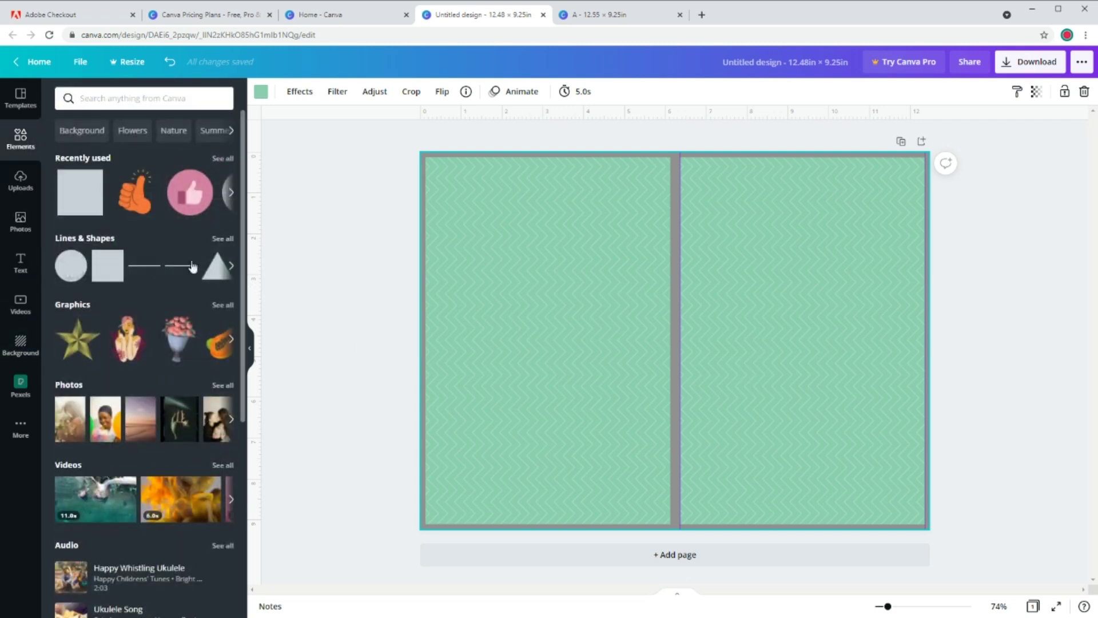
- Add a rounded square and resize it into a wide rectangle on the right page
click(230, 239)
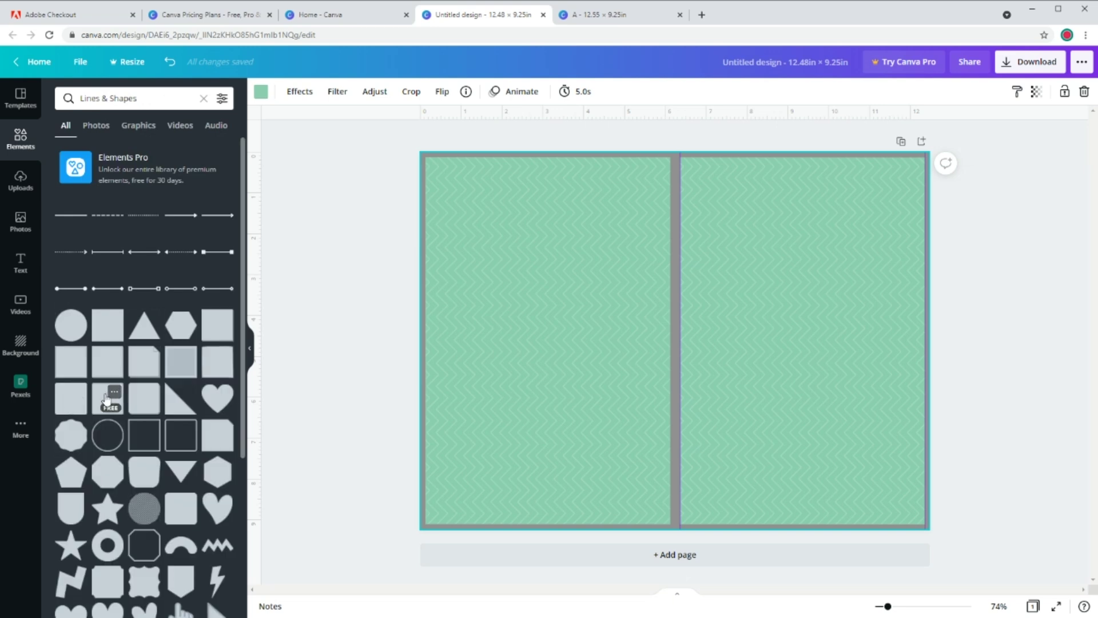
click(109, 396)
drag(779, 236, 721, 294)
drag(721, 367, 872, 378)
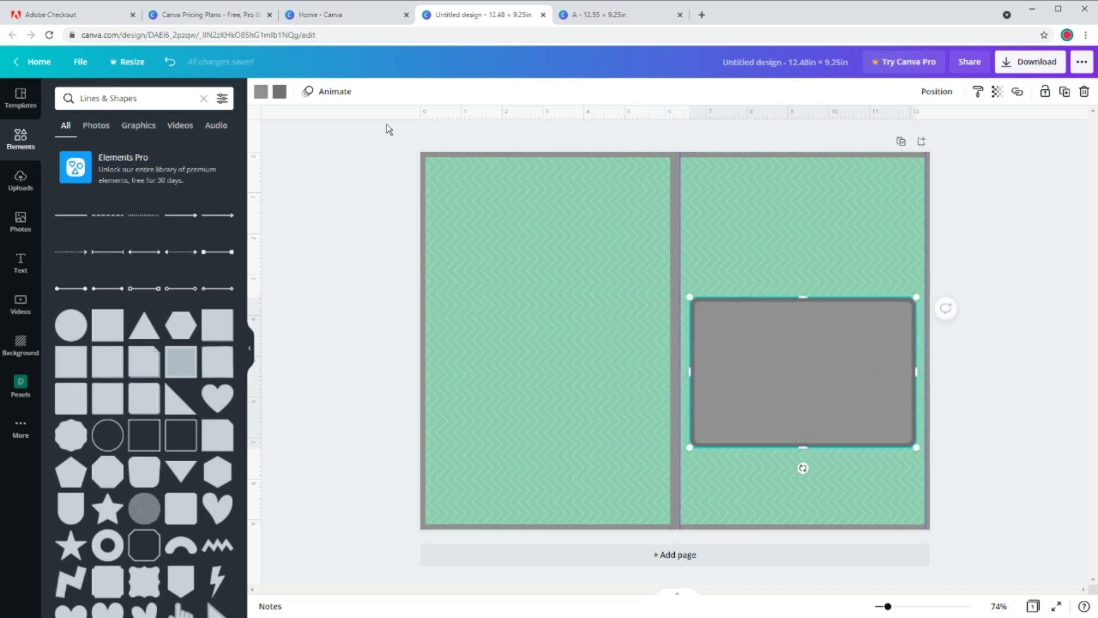
- Give the rectangle an orange border and white fill, then stretch it taller
click(279, 91)
click(192, 366)
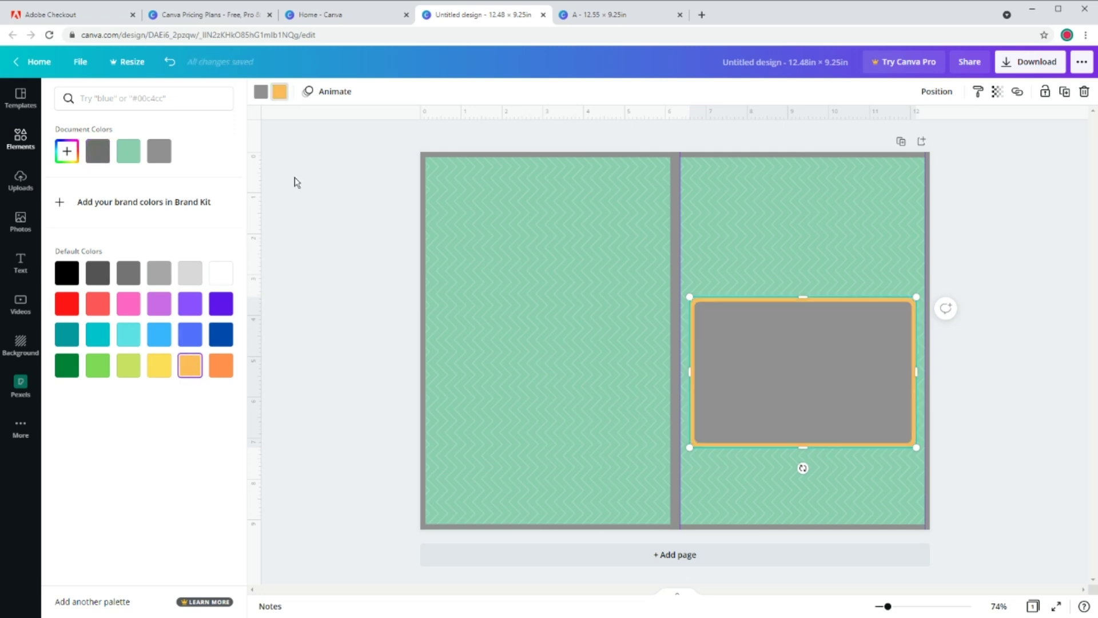
click(261, 93)
click(221, 273)
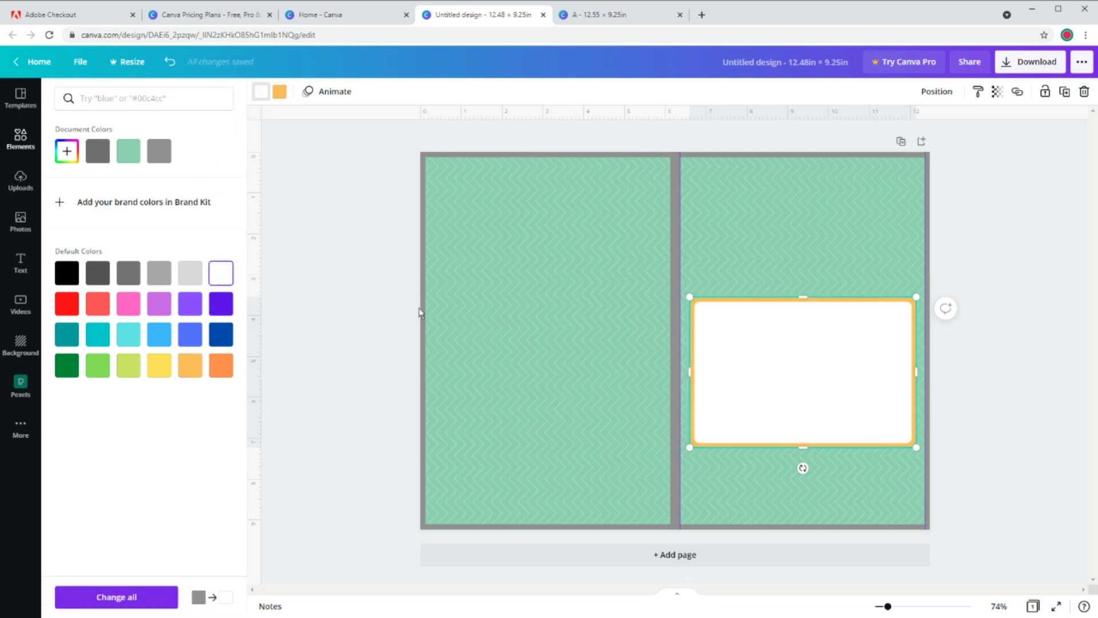
drag(798, 445, 804, 484)
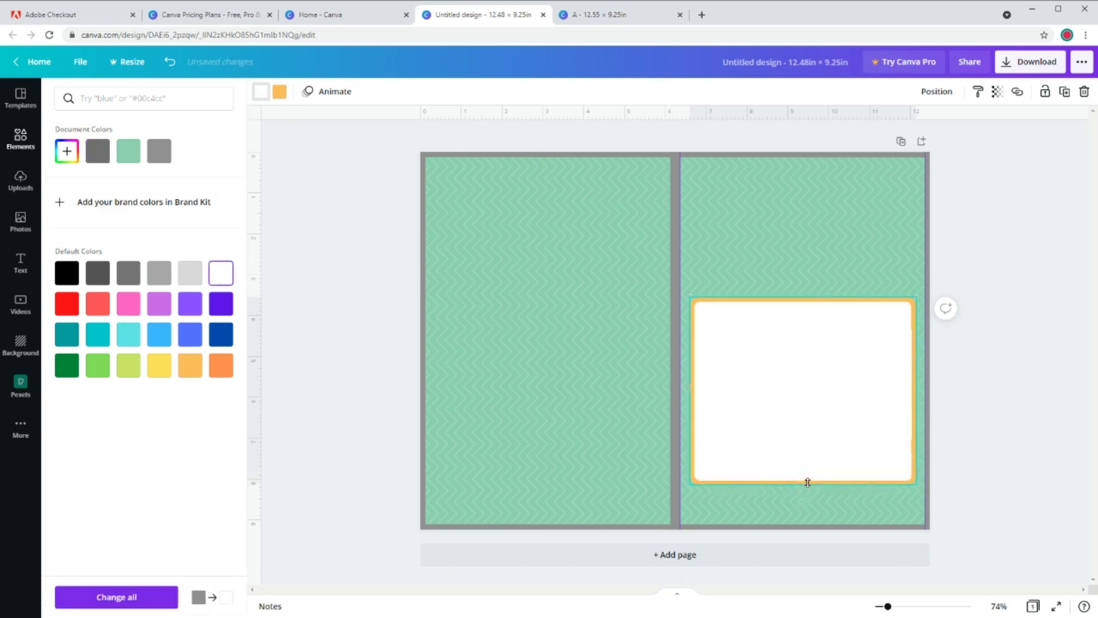
click(619, 18)
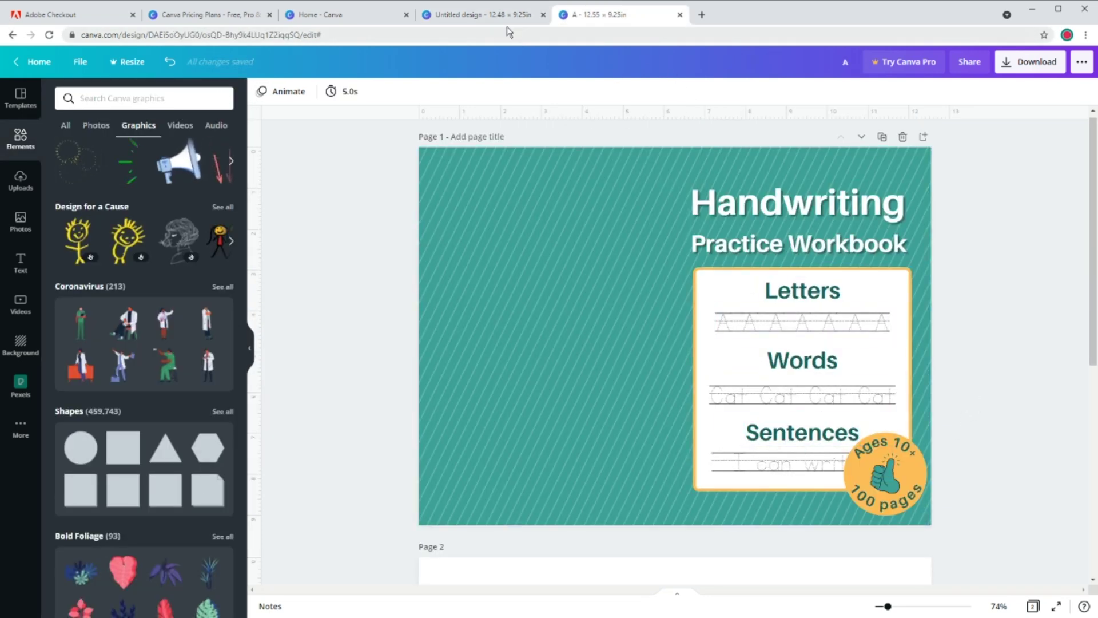
- Add a subheading in a dotted font, moved and enlarged inside the white frame
click(33, 260)
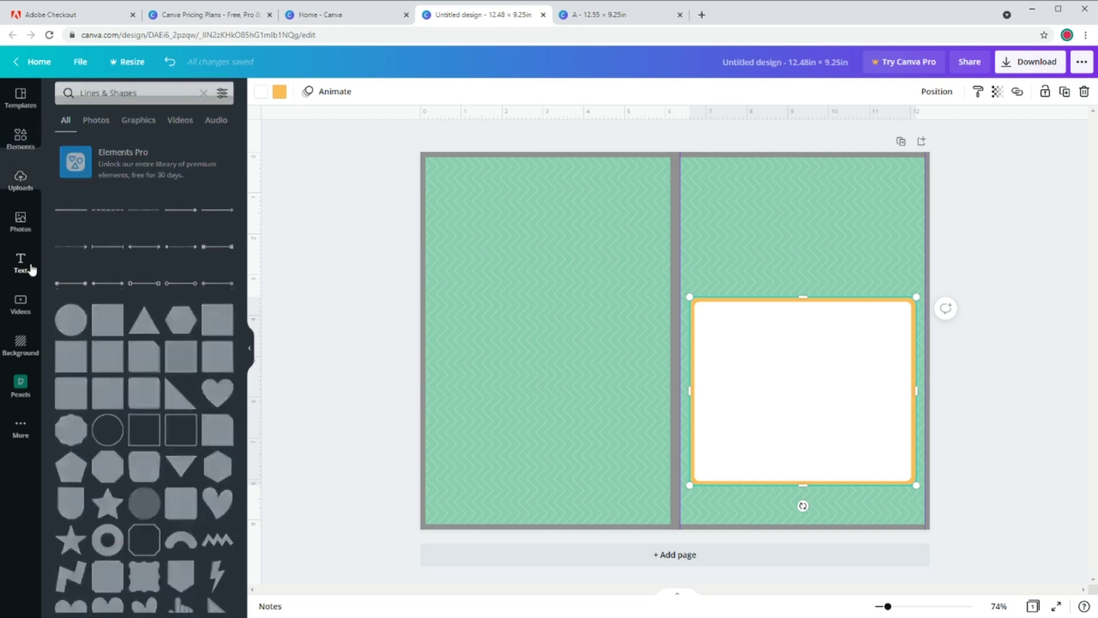
click(166, 192)
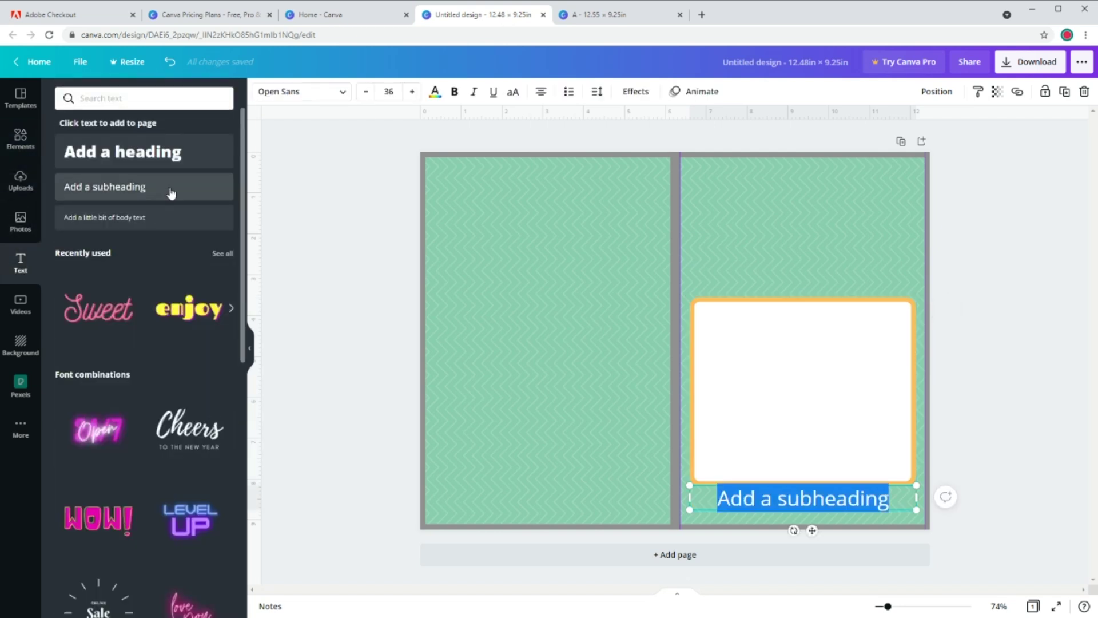
click(309, 93)
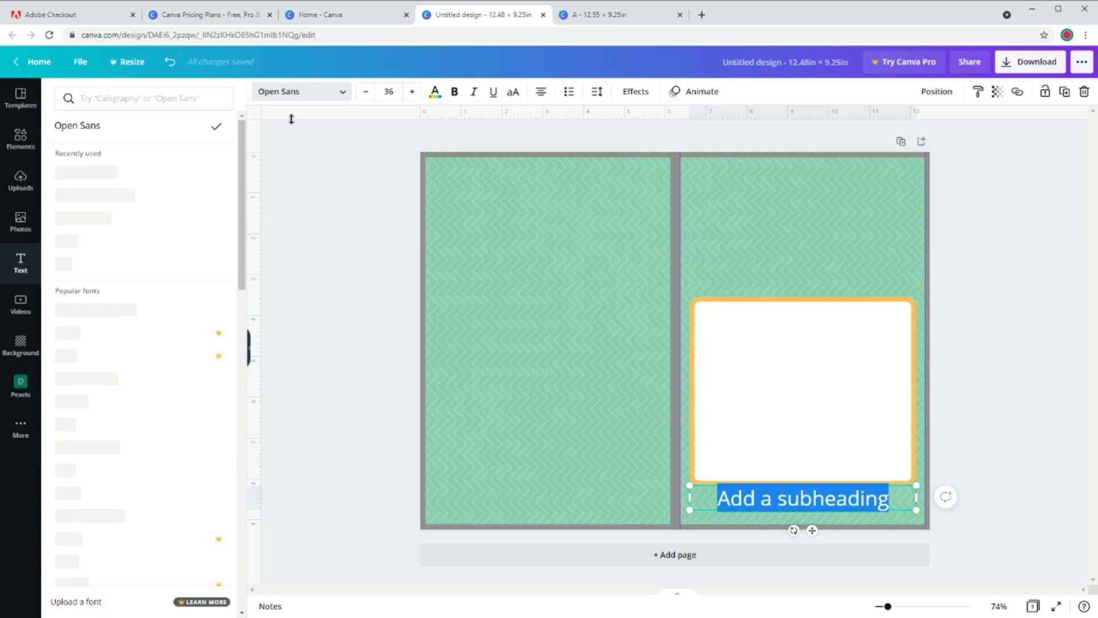
click(143, 99)
text(dots)
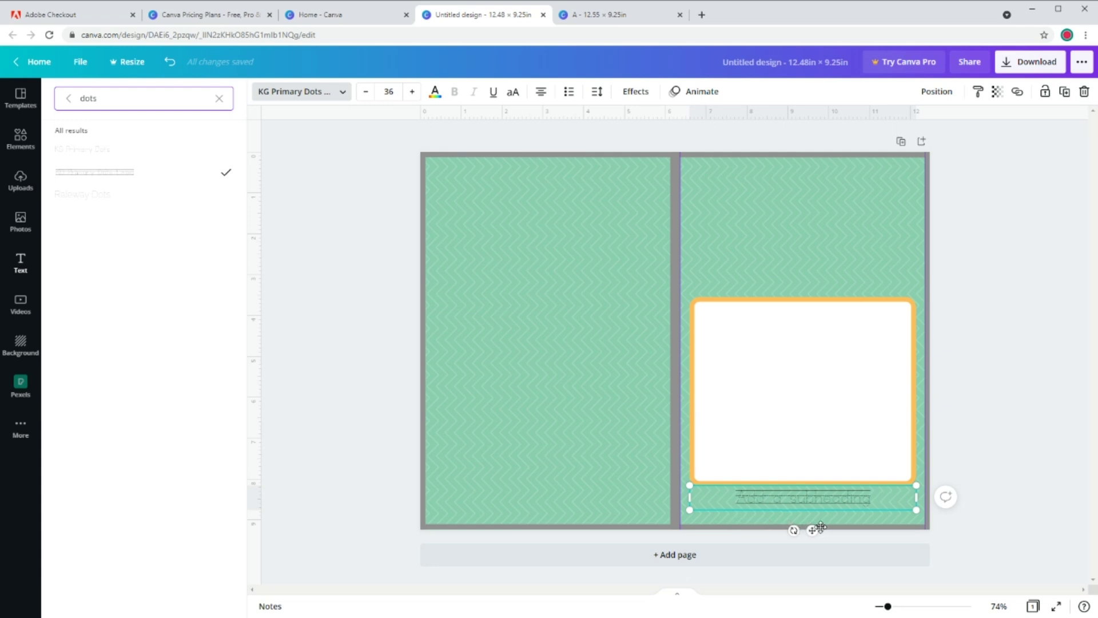
drag(815, 527, 814, 372)
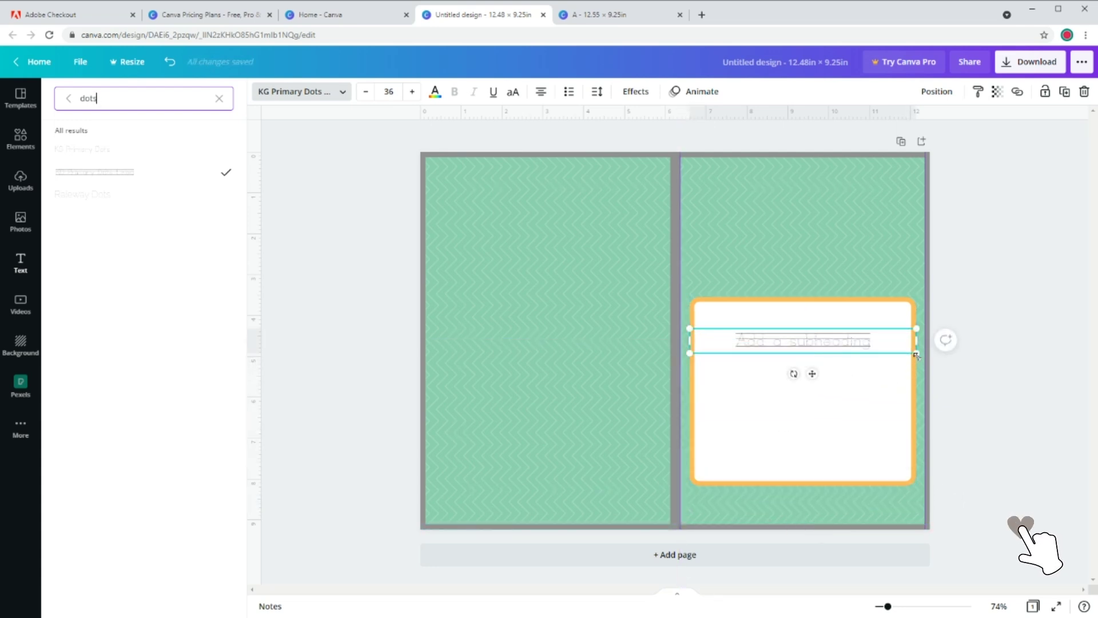
mouse_move(916, 354)
mouse_down()
mouse_move(963, 410)
mouse_move(912, 359)
mouse_up()
- Create three tracing lines: 'A A A A A A A', 'Cats Cats Cats' and 'I can write'
double_click(851, 348)
text(A A A A A A A)
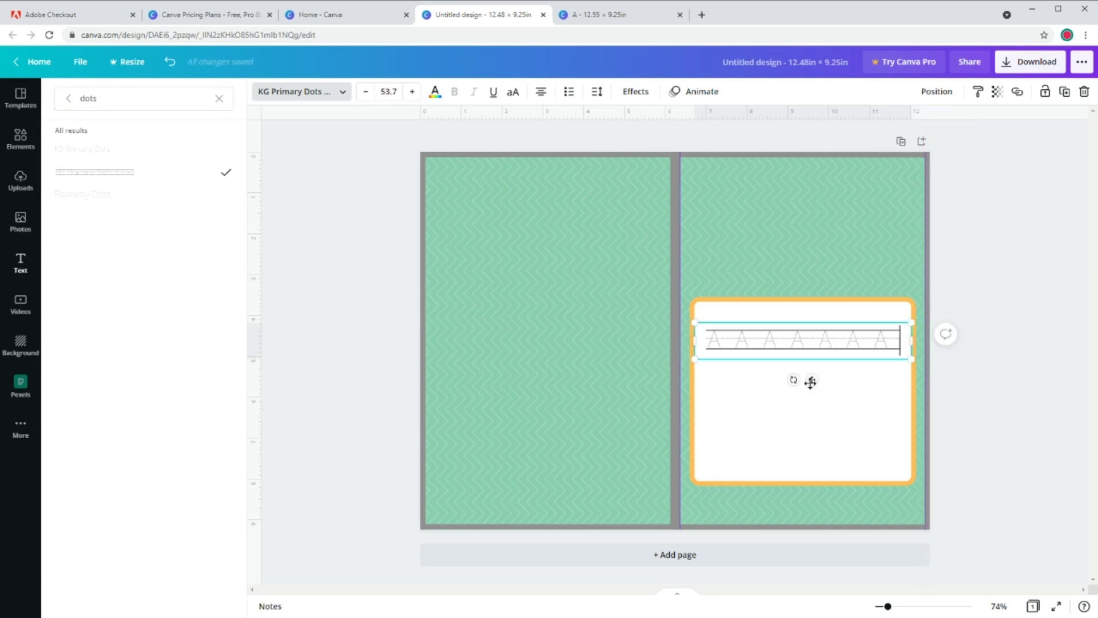
drag(812, 379, 811, 436)
double_click(835, 384)
text(aats Cats Cats)
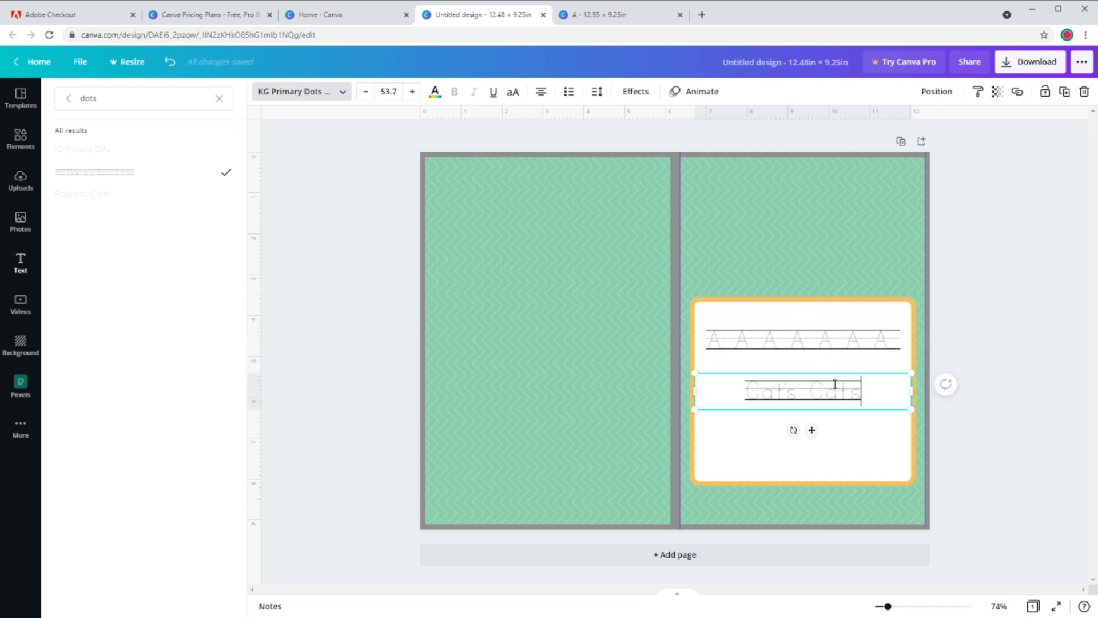
drag(811, 431, 812, 500)
double_click(816, 456)
text(F can write)
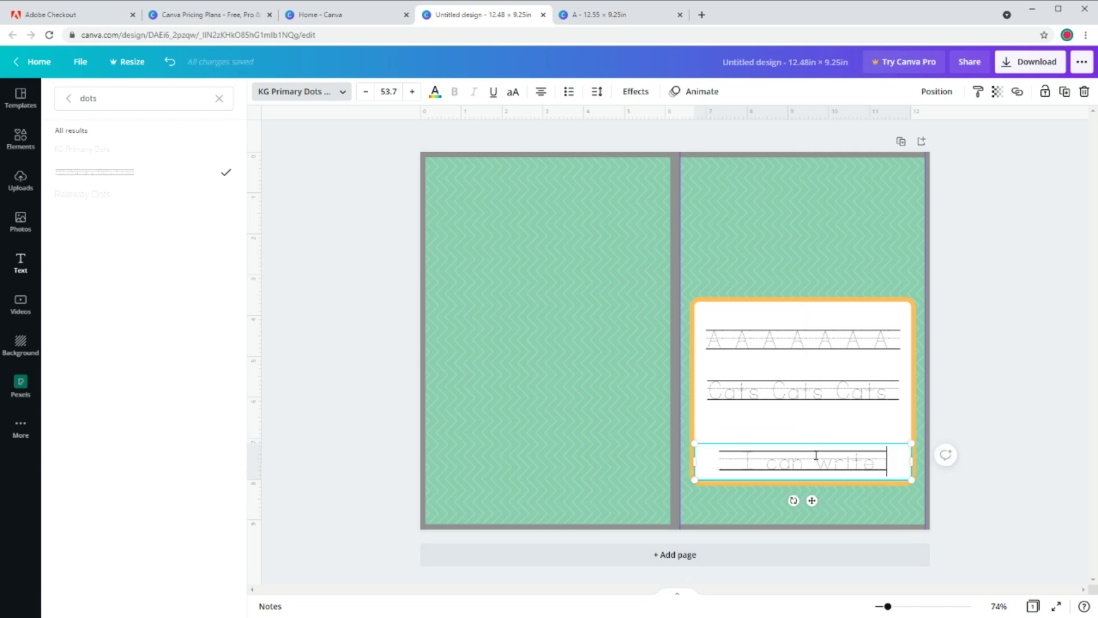
click(1050, 439)
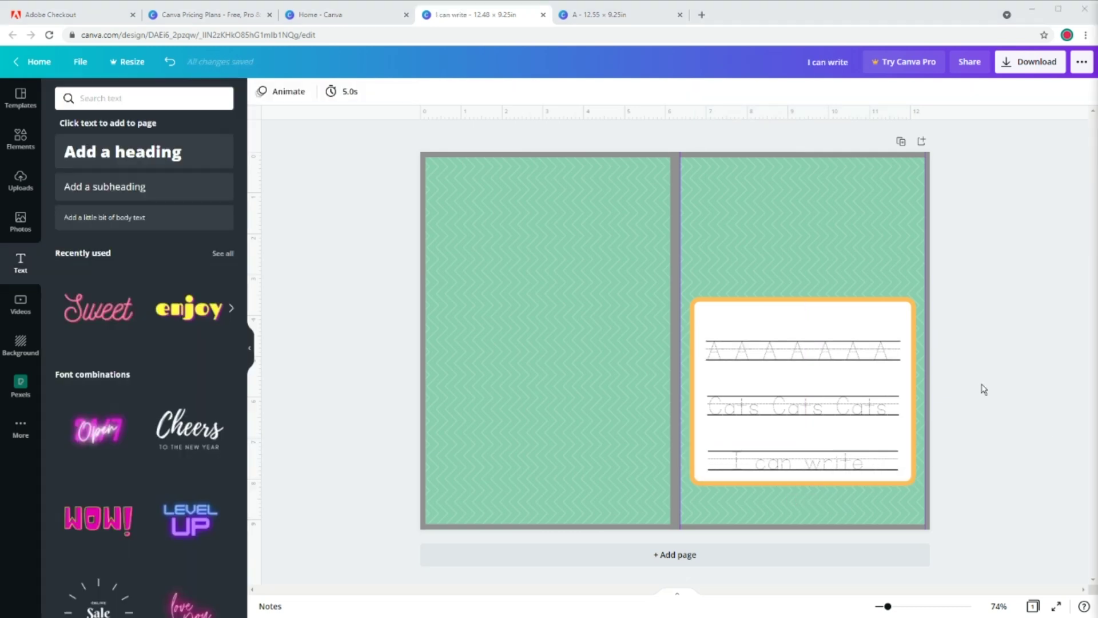
- Add a bold, custom-green 'Letters' heading at the top of the tracing box
click(628, 17)
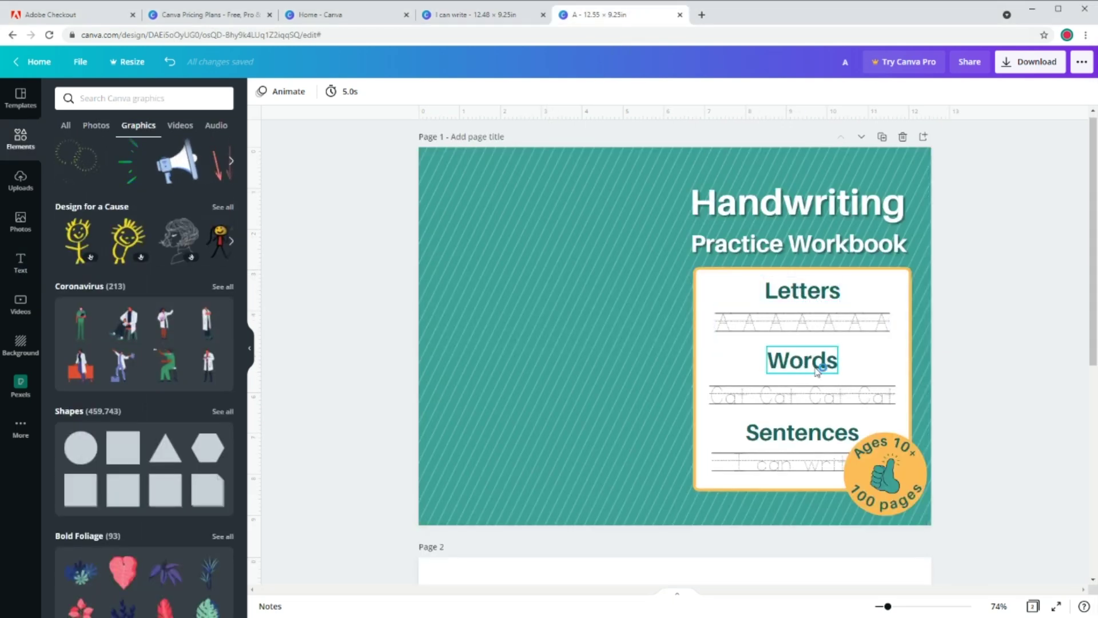
click(518, 19)
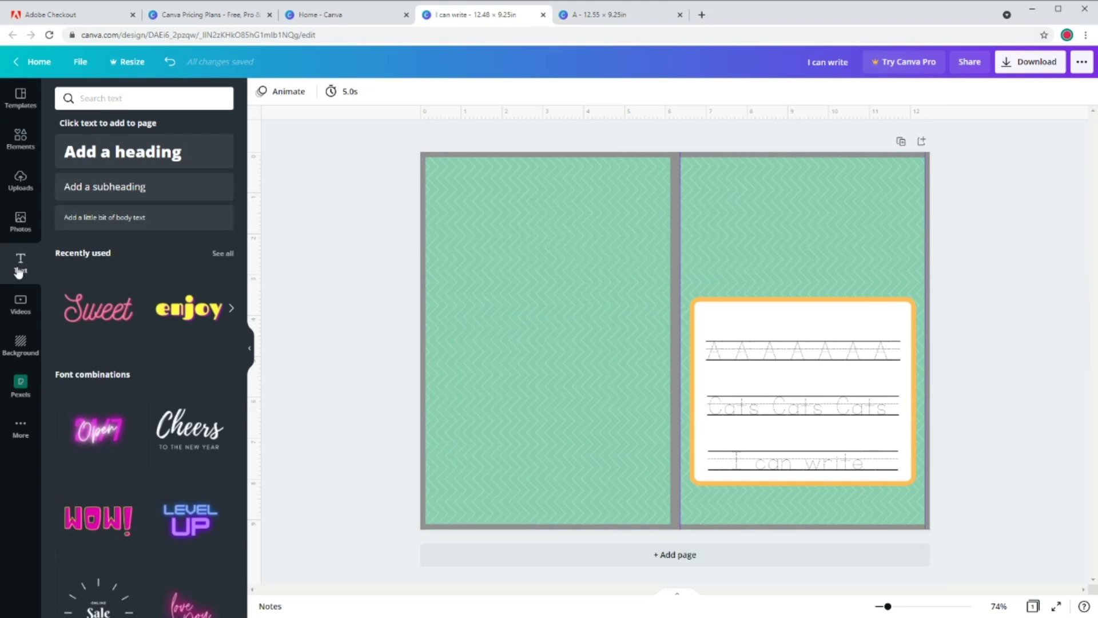
click(147, 189)
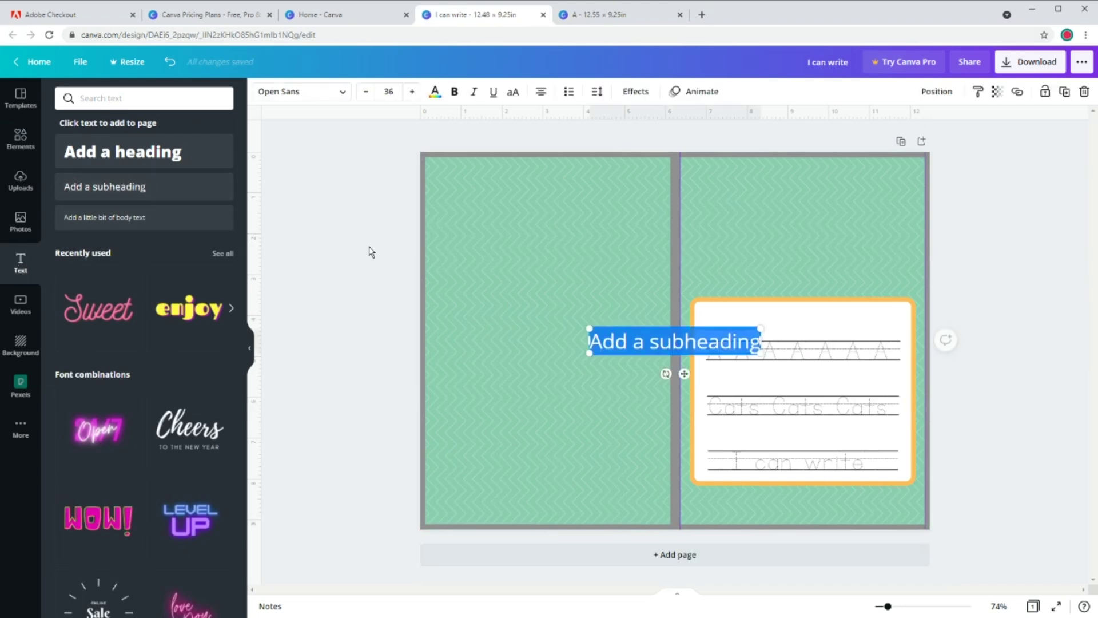
click(324, 97)
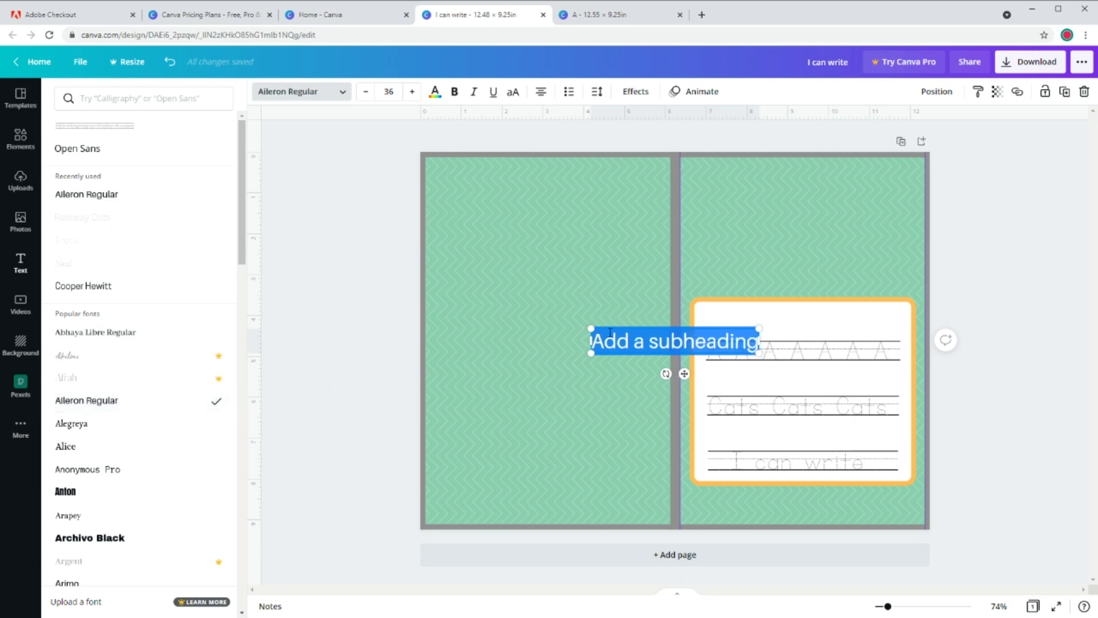
text(Letters)
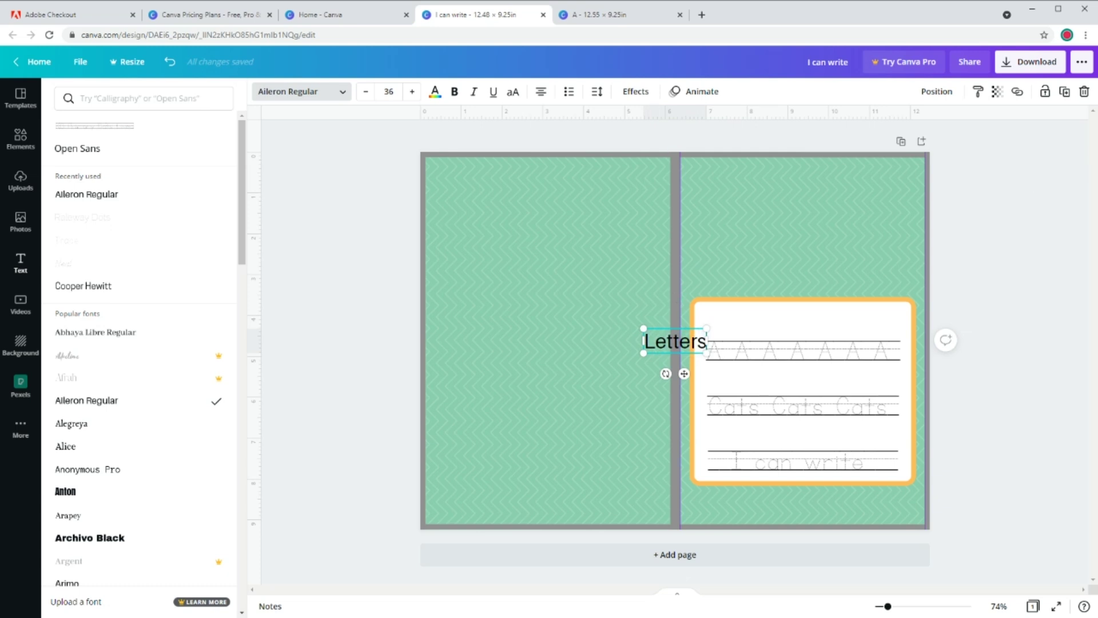
drag(707, 353, 817, 363)
click(456, 92)
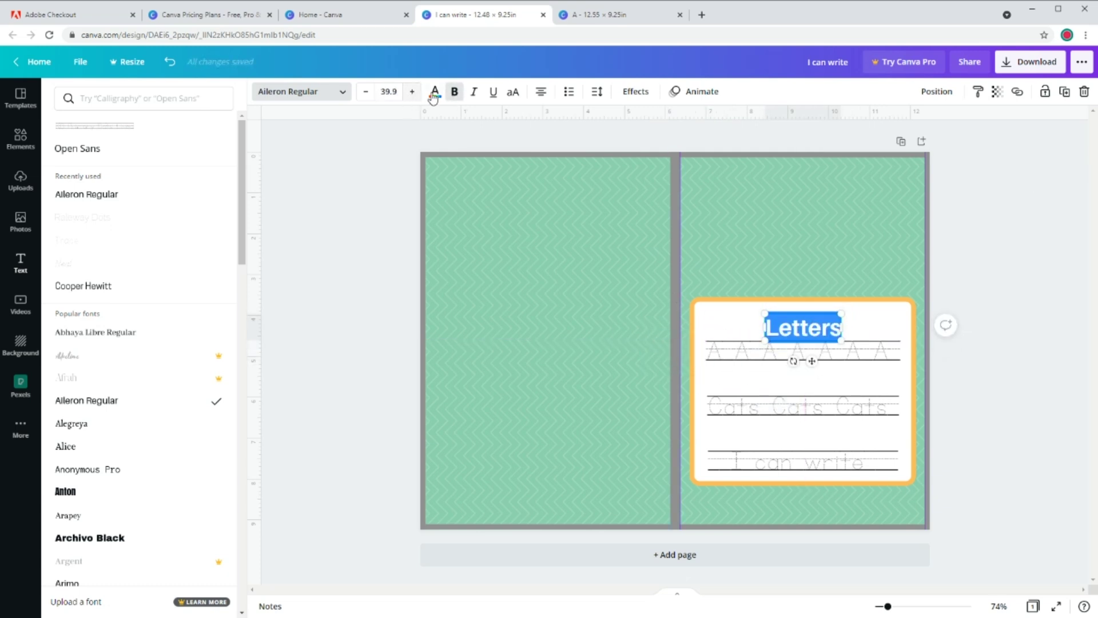
click(434, 91)
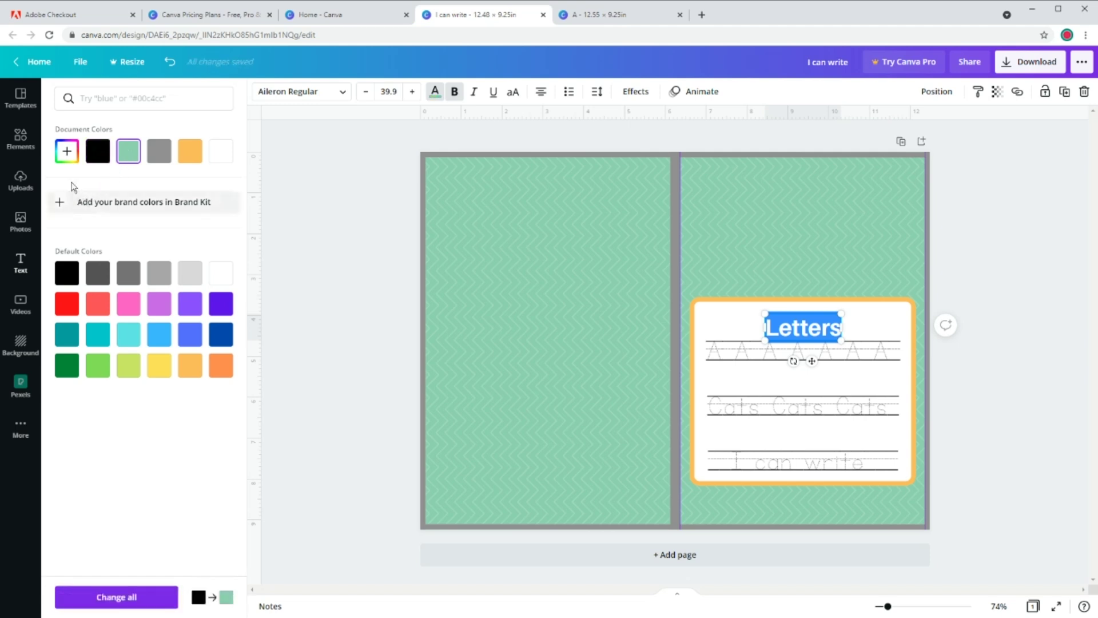
click(67, 151)
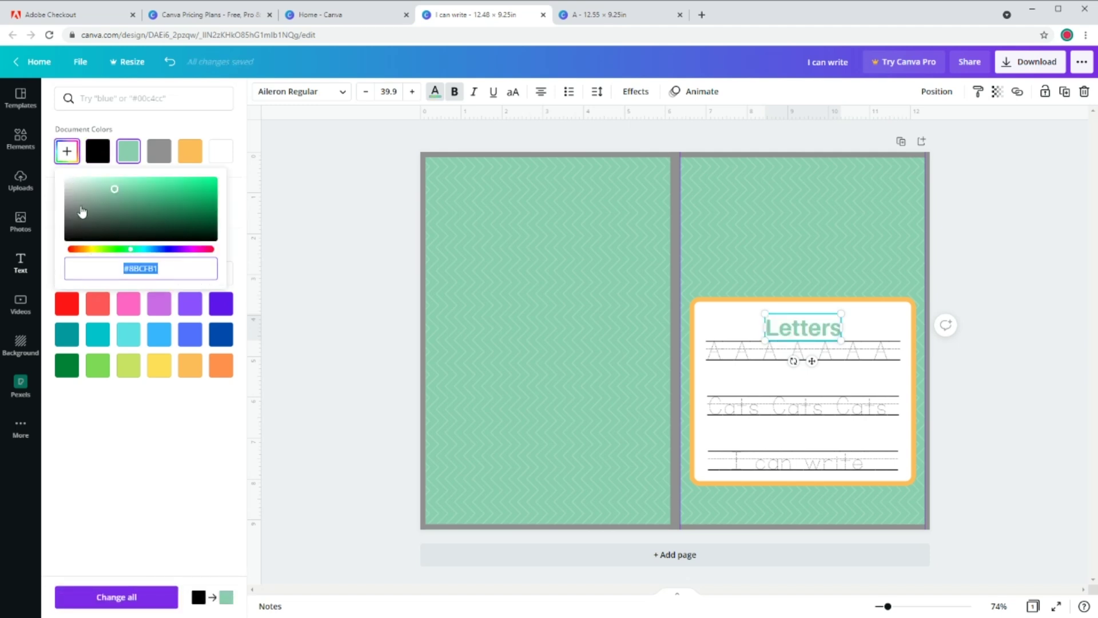
click(822, 327)
- Duplicate the heading as 'Words' and 'Sentence' above the lower tracing lines
drag(821, 327, 812, 377)
double_click(806, 374)
text(Words)
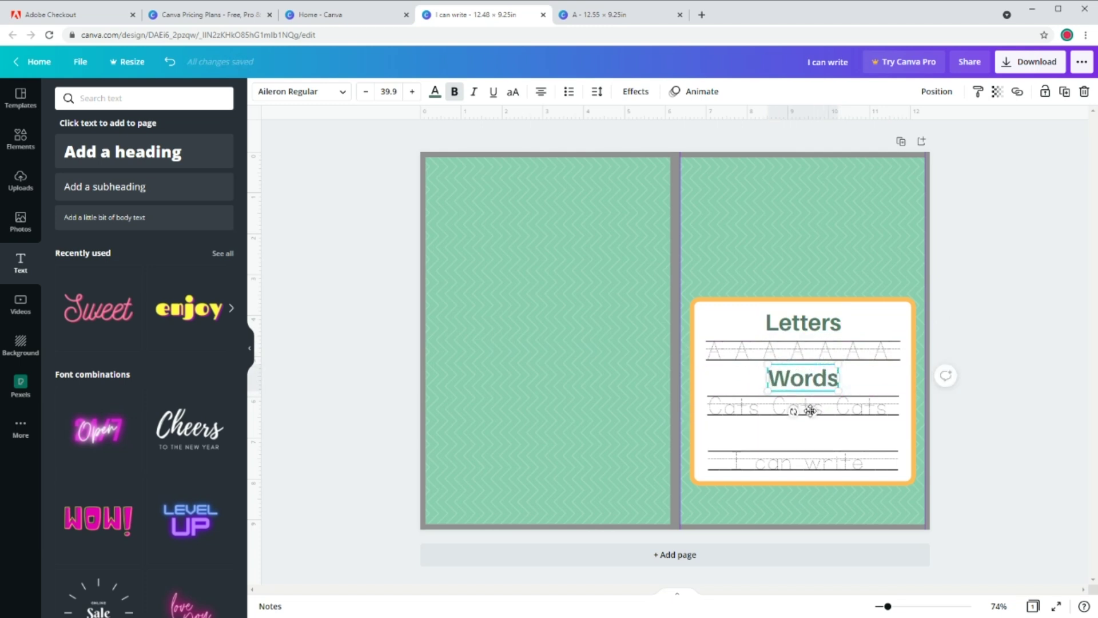
drag(811, 410, 812, 465)
double_click(807, 433)
text(Sentence)
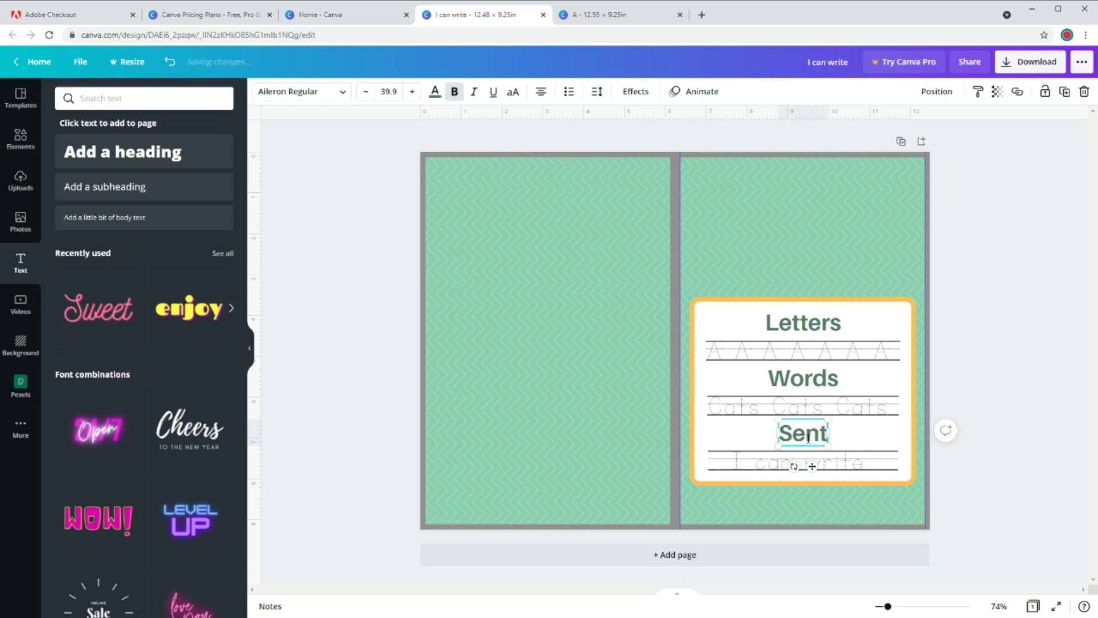
click(192, 202)
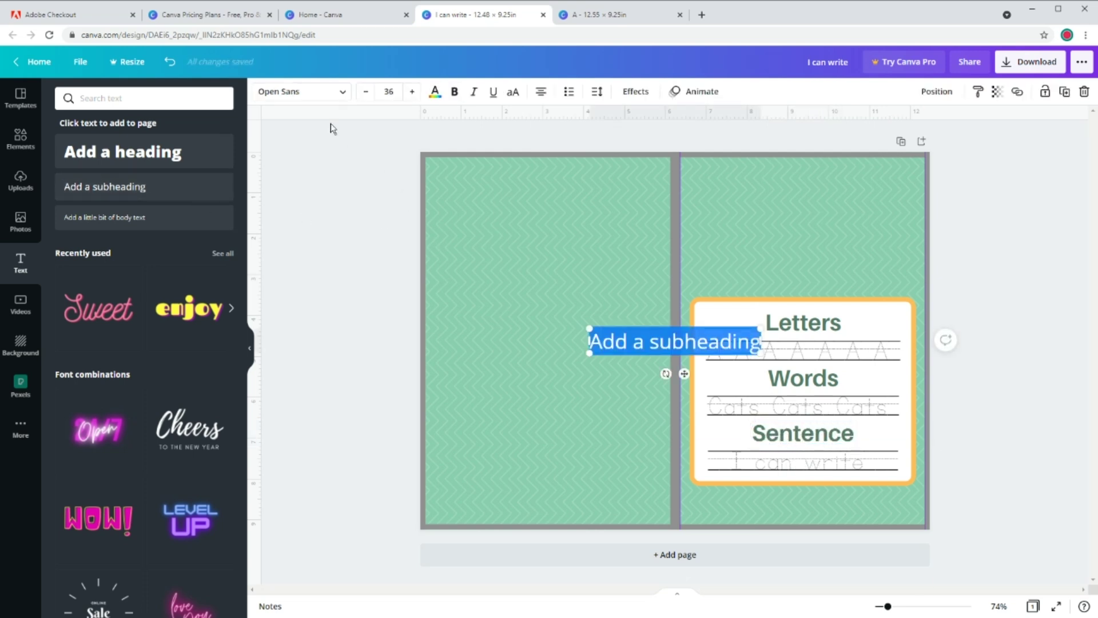
- Type a white two-line title: 'Handwriting' over 'Practice Workbook'
click(436, 91)
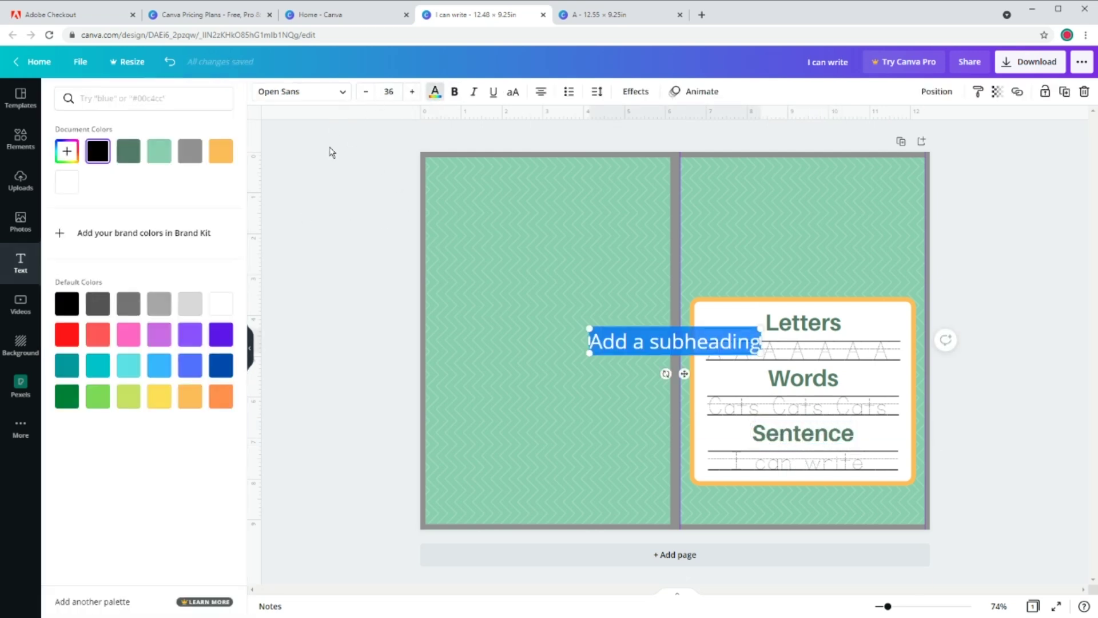
click(229, 300)
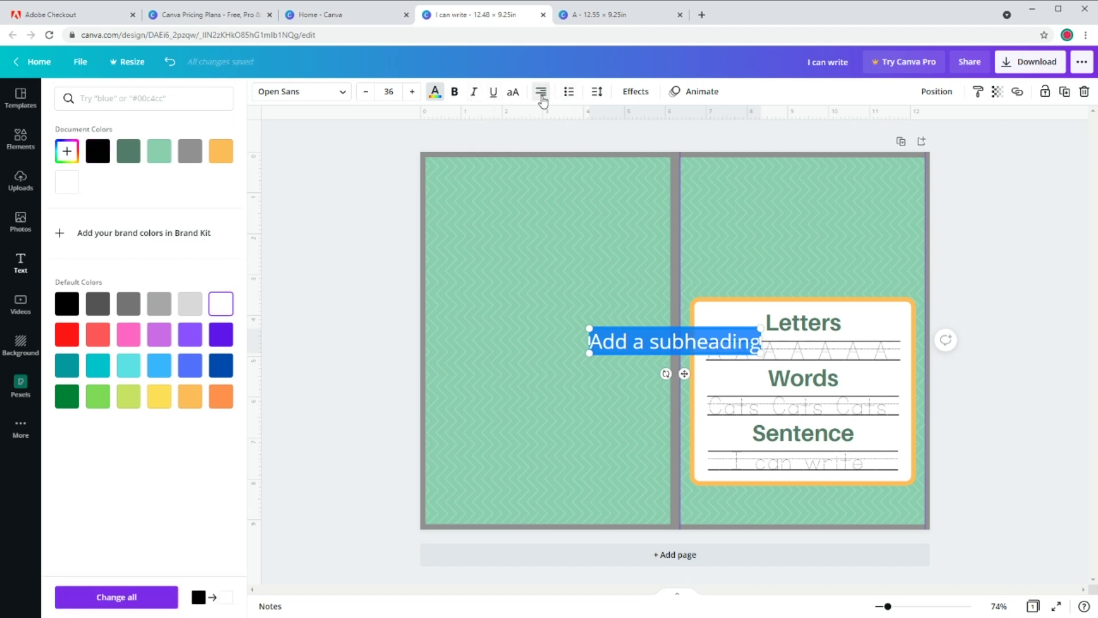
text(Handwriting)
key(Return)
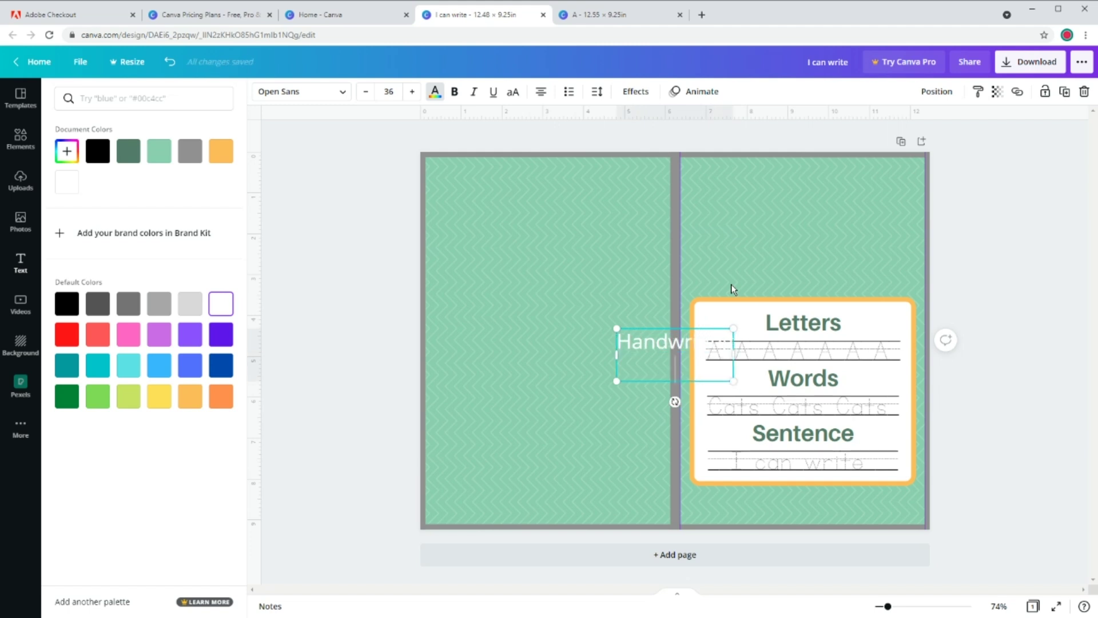
text(Practice Workbook)
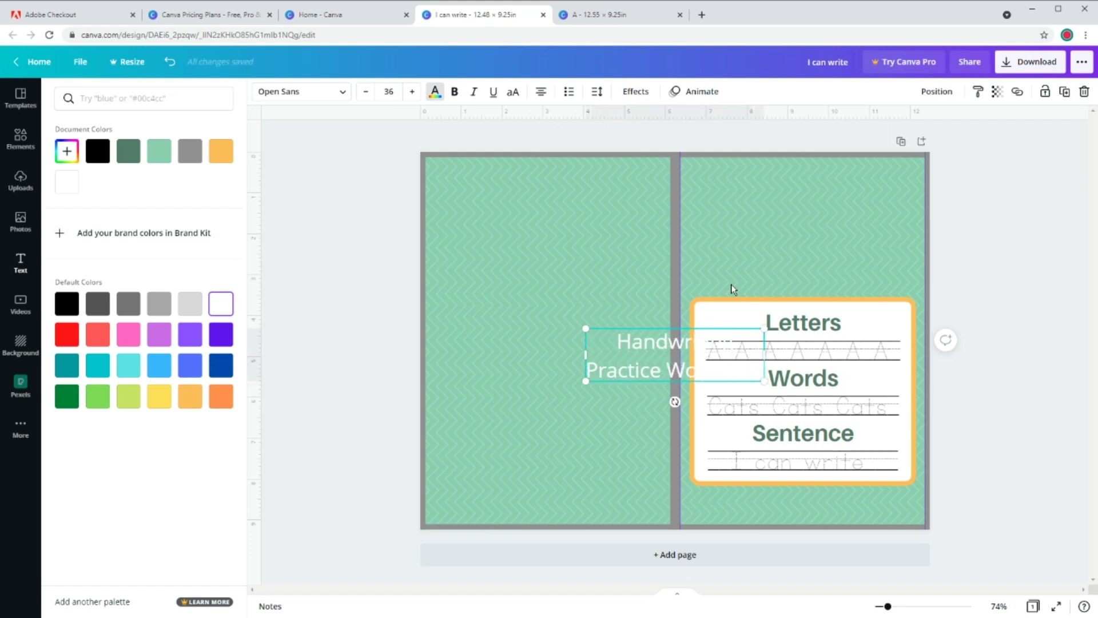
click(698, 379)
- Centre the title above the practice card, widen it, and enlarge 'Handwriting'
drag(698, 378, 816, 267)
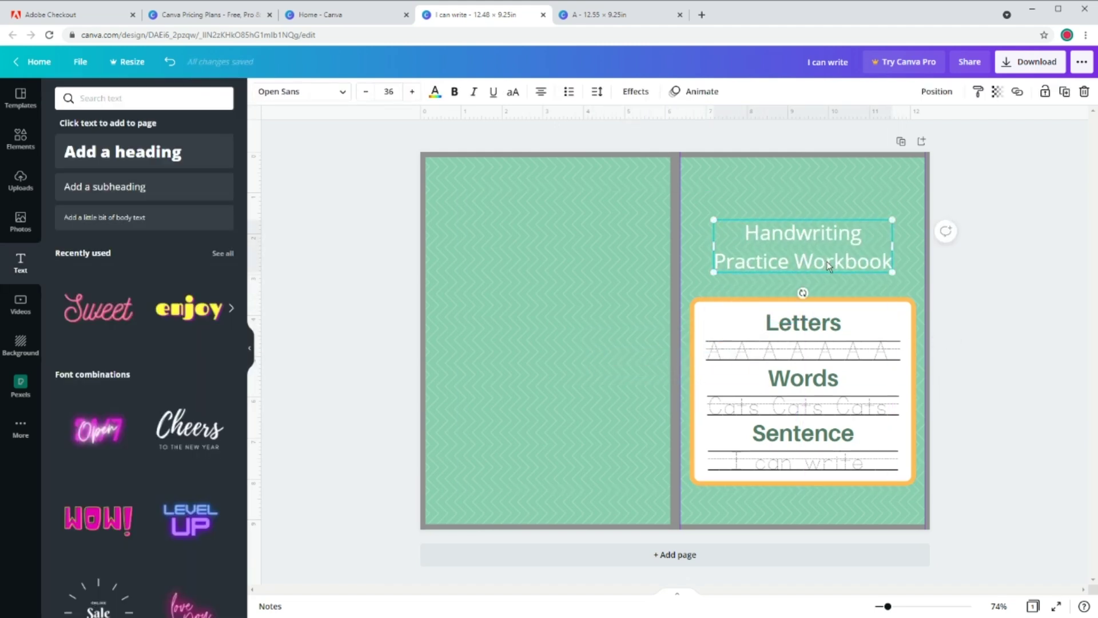
drag(897, 246, 912, 248)
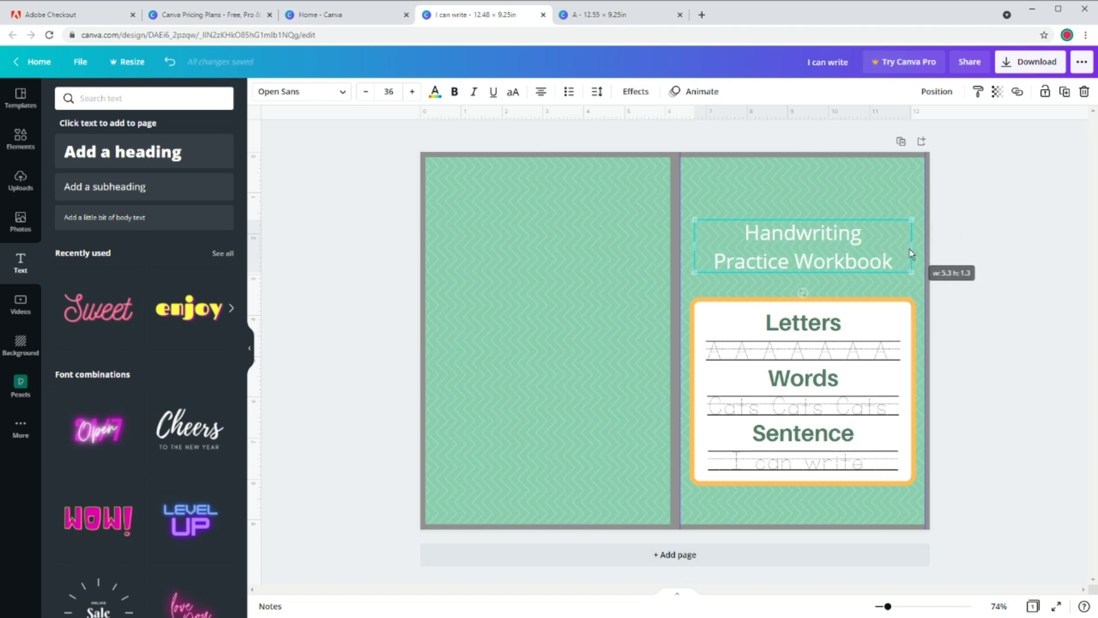
double_click(839, 243)
click(858, 229)
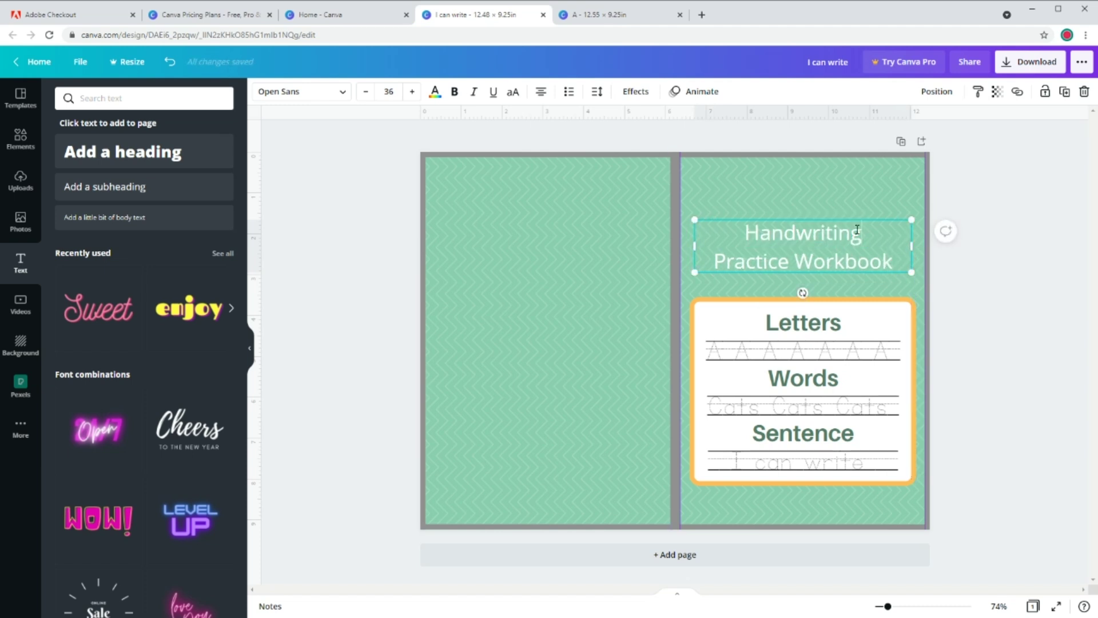
double_click(857, 229)
click(412, 92)
click(412, 92)
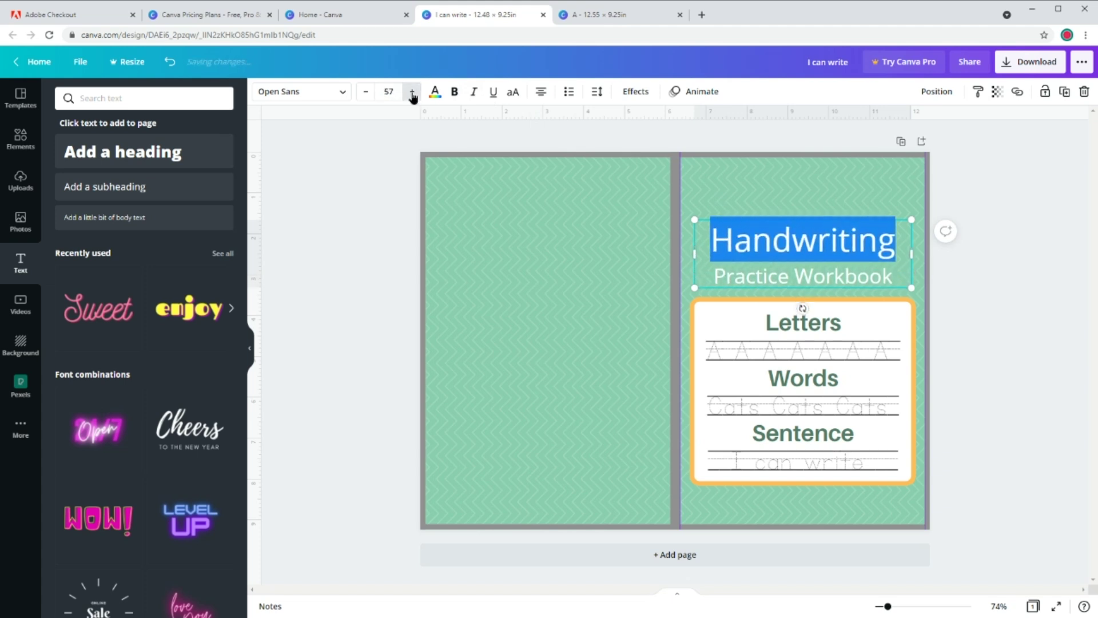
click(412, 91)
- Increase the font size of the 'Practice Workbook' line
double_click(802, 283)
click(412, 91)
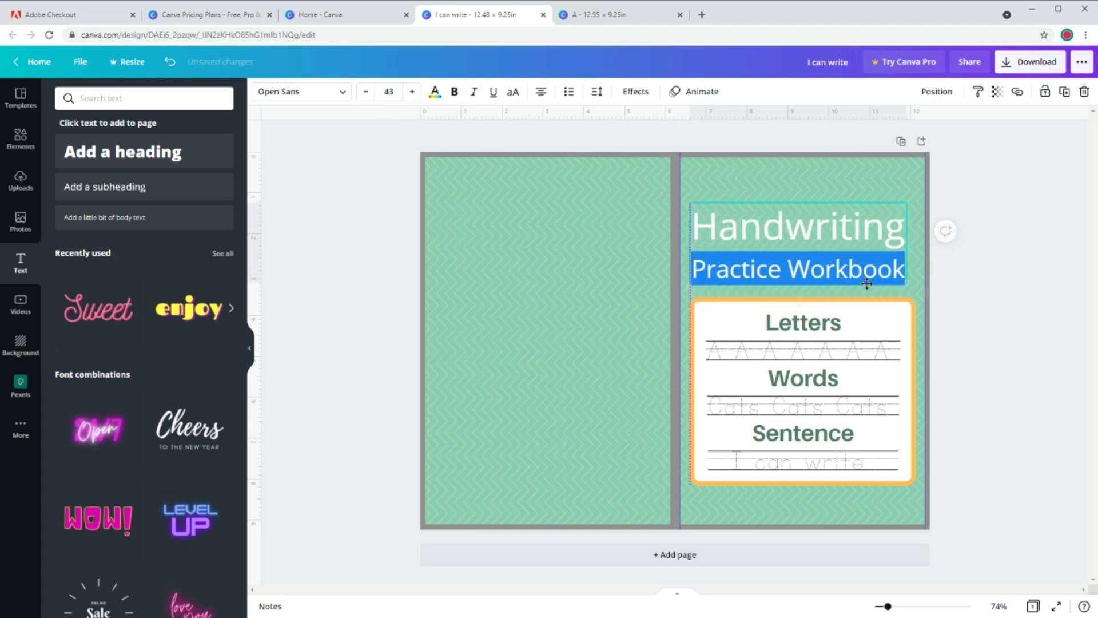
click(773, 197)
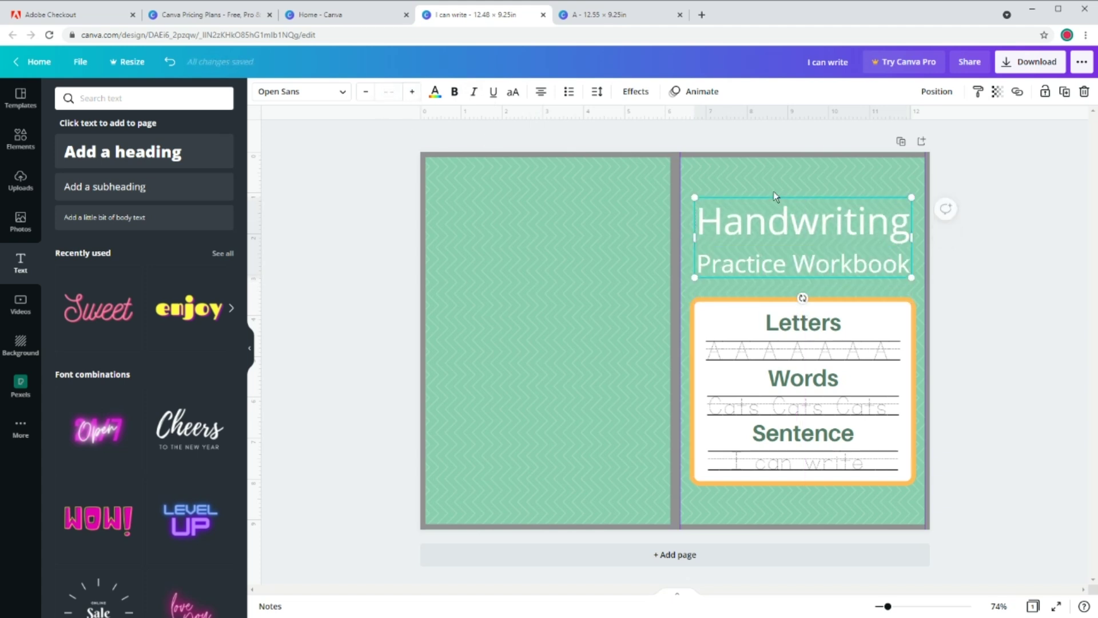
- Give the title a black shadow: offset 50, direction -45, blur 36, transparency 40
click(636, 94)
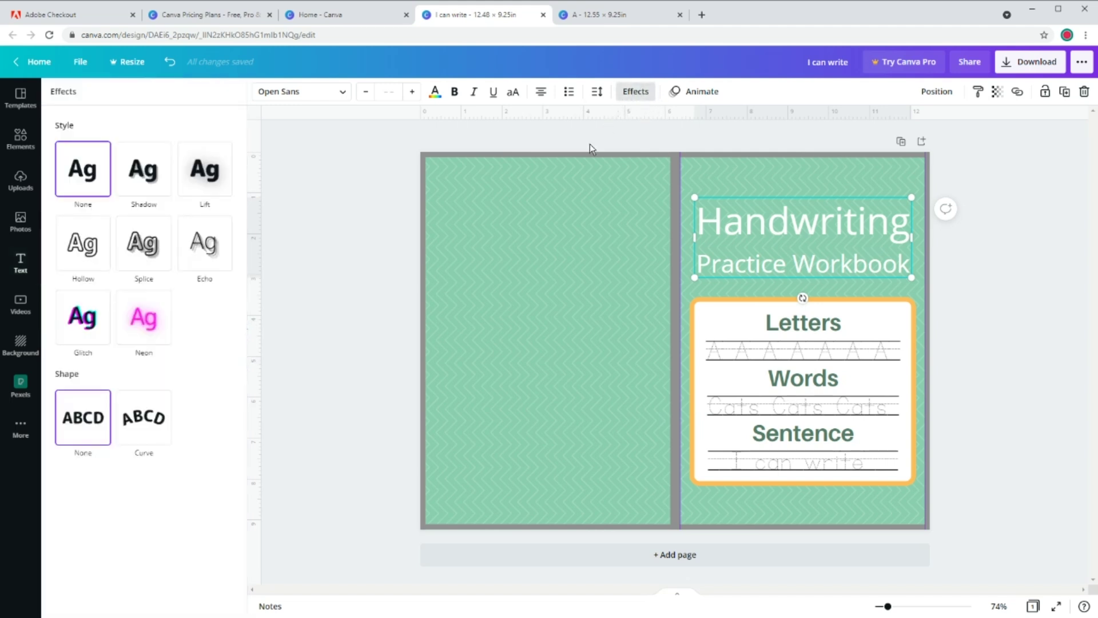
click(149, 183)
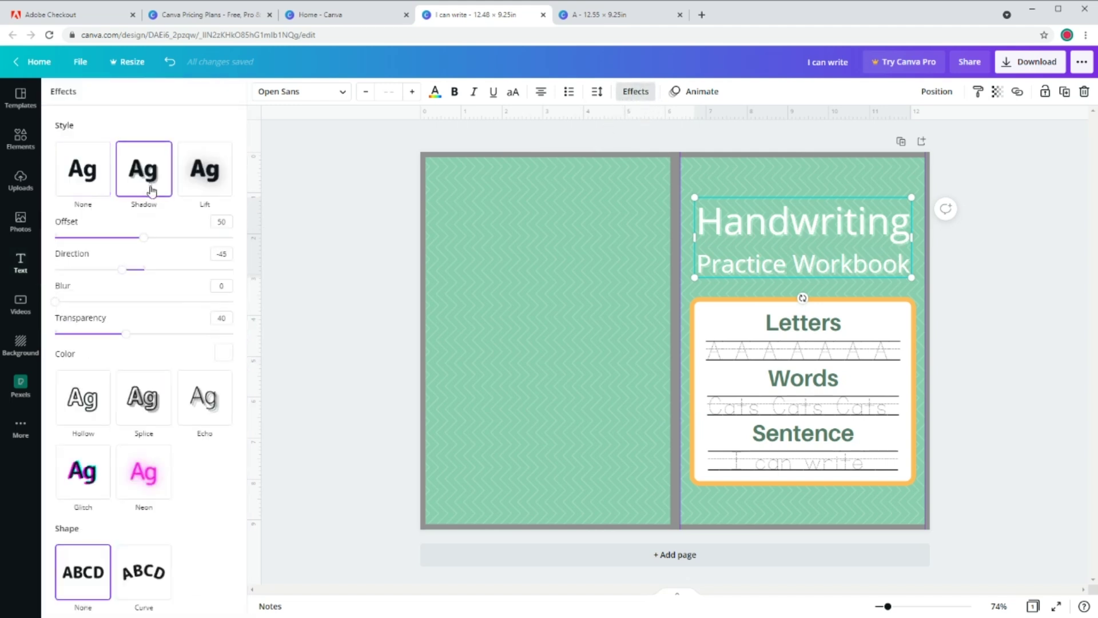
click(213, 359)
click(91, 395)
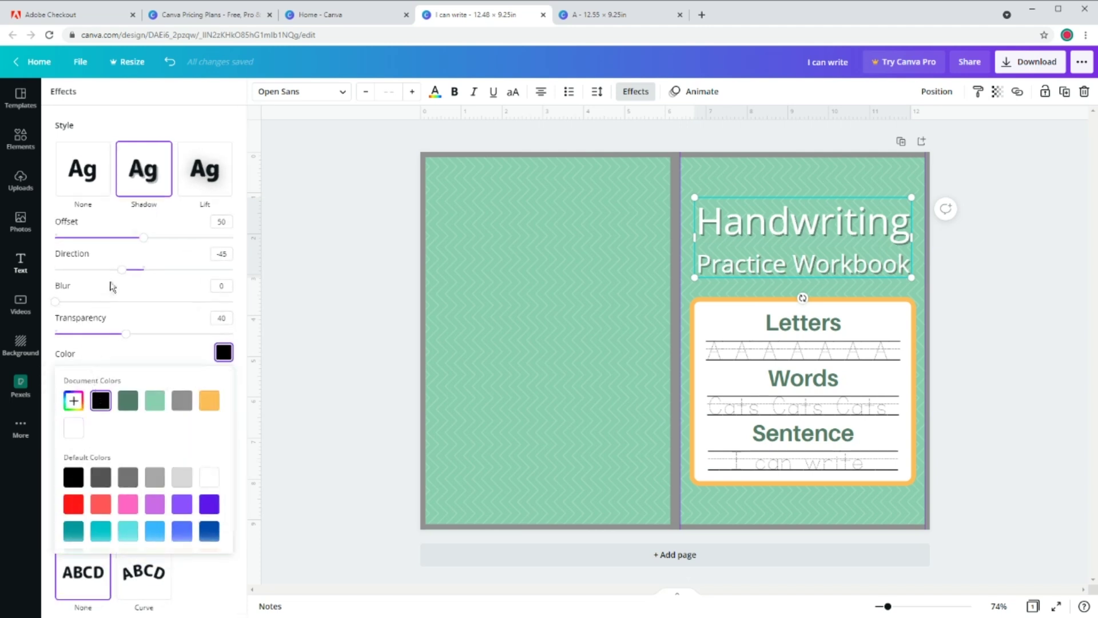
drag(54, 303, 119, 306)
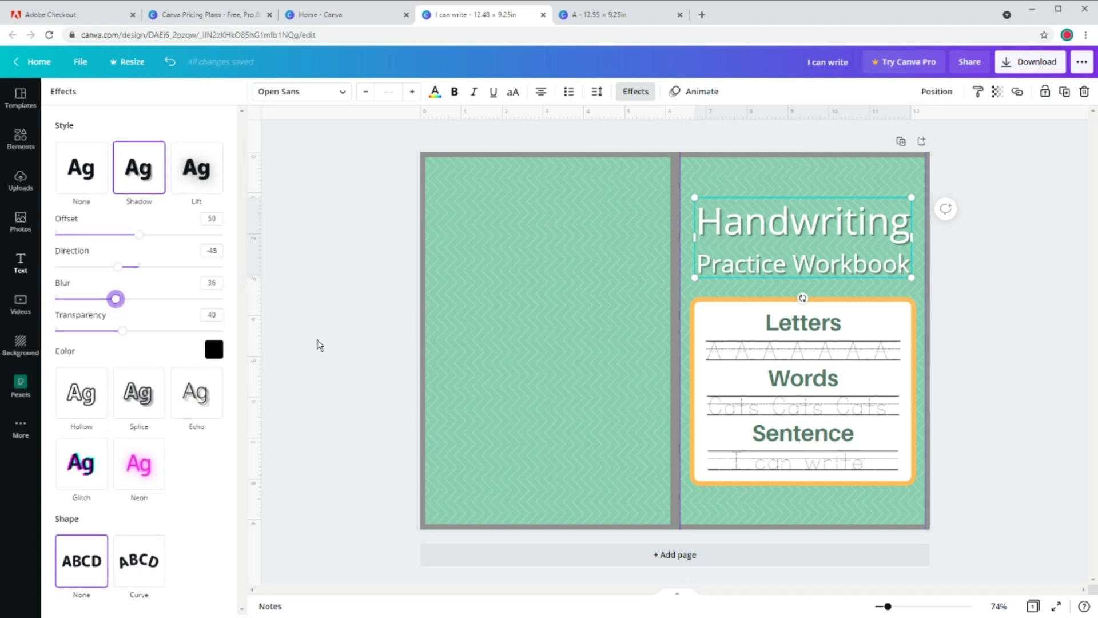
click(636, 91)
click(606, 16)
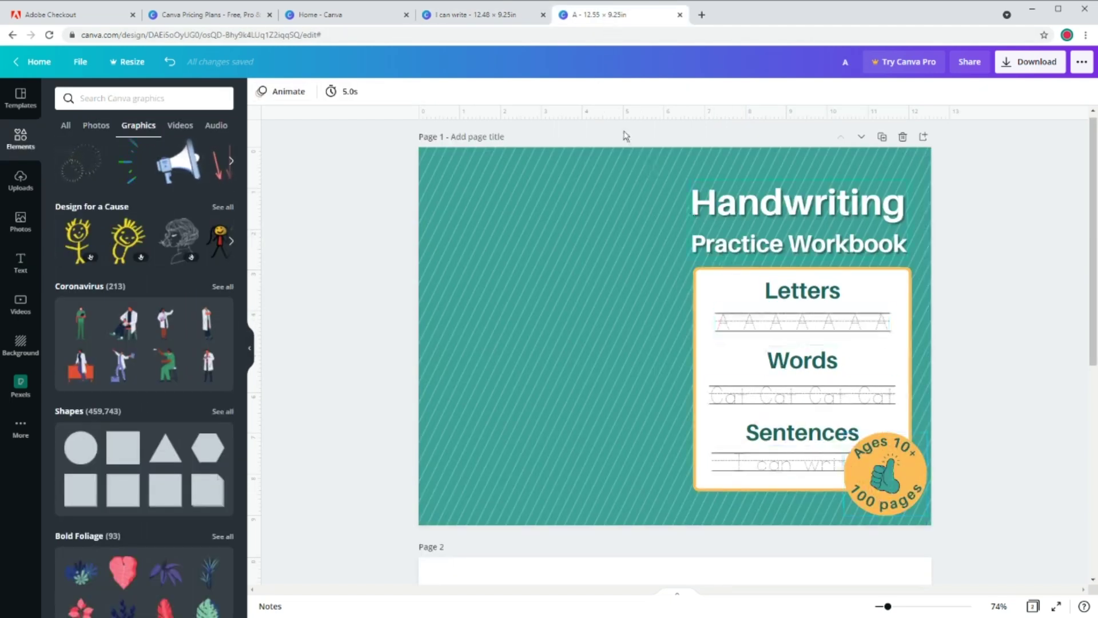
click(504, 16)
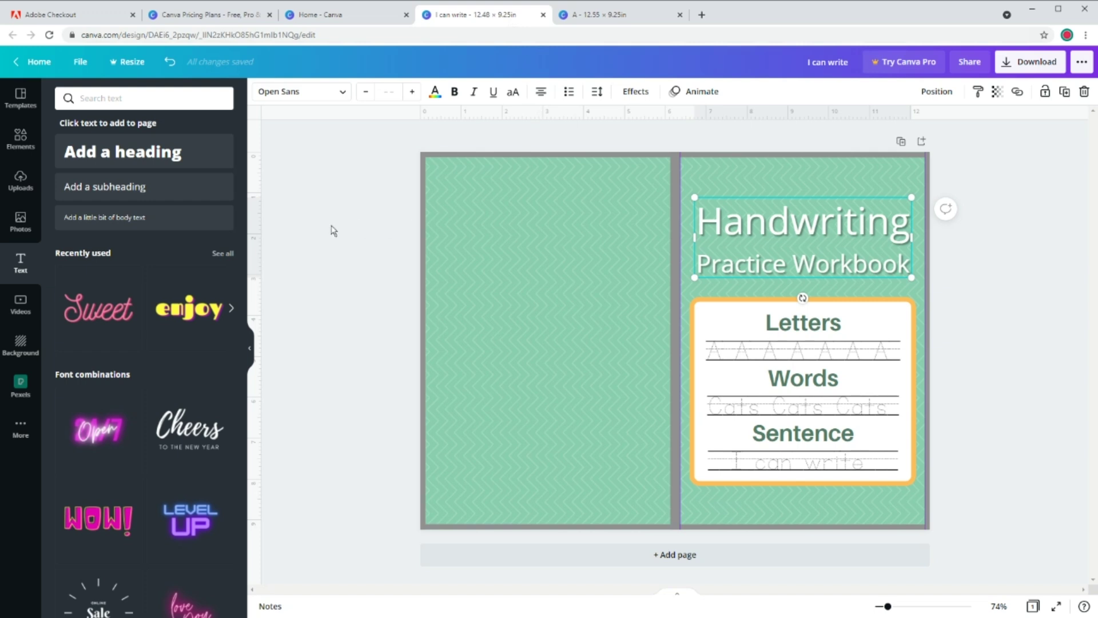
- Add an orange circle and move it onto the left page
click(20, 140)
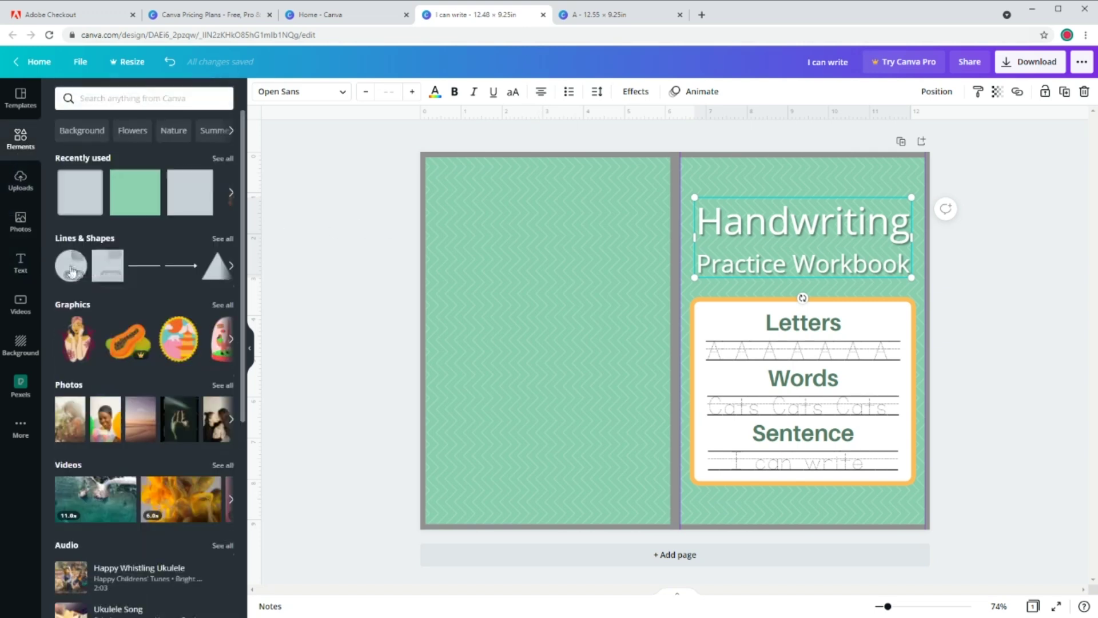
click(71, 269)
drag(604, 329, 489, 324)
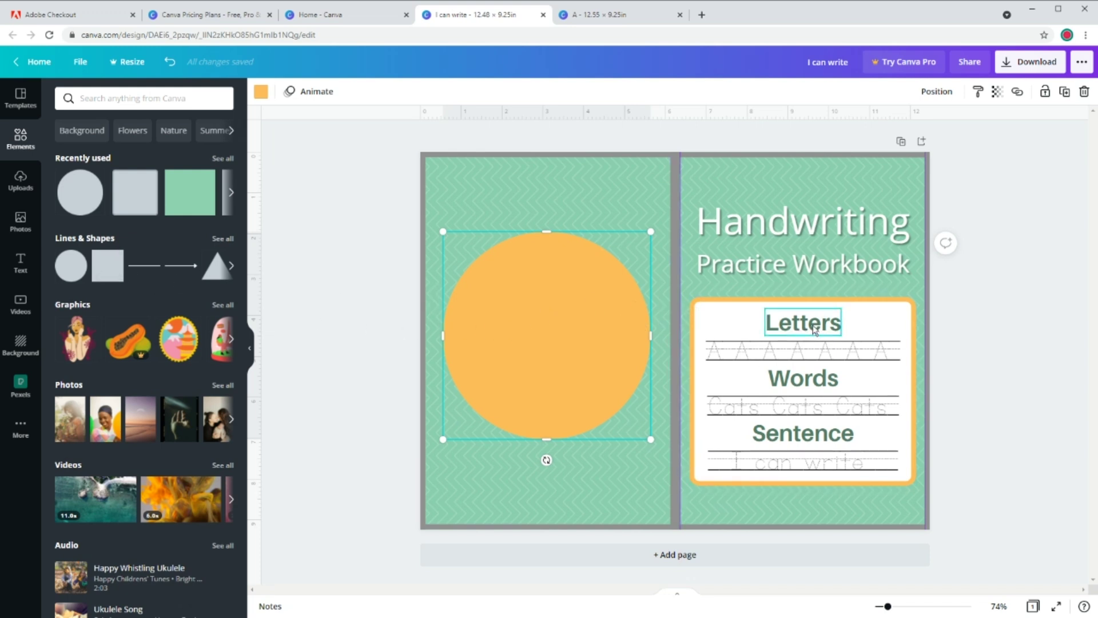
- Paste a copy of the 'Letters' heading onto the circle, retyped as 'Ages 10+' and enlarged
click(815, 330)
right_click(813, 326)
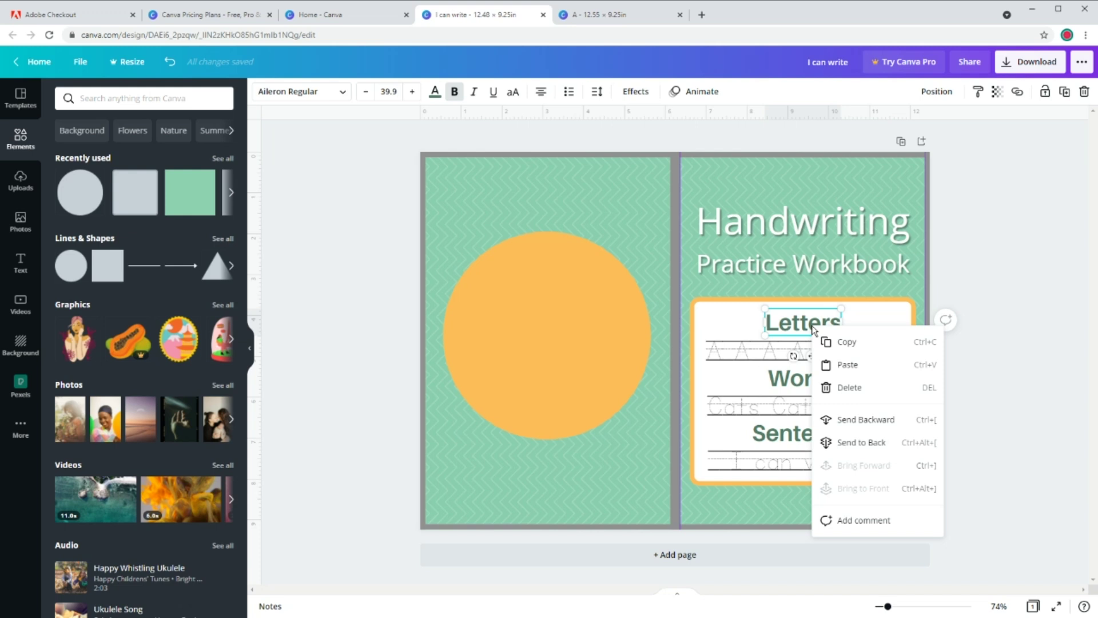
click(849, 349)
right_click(605, 341)
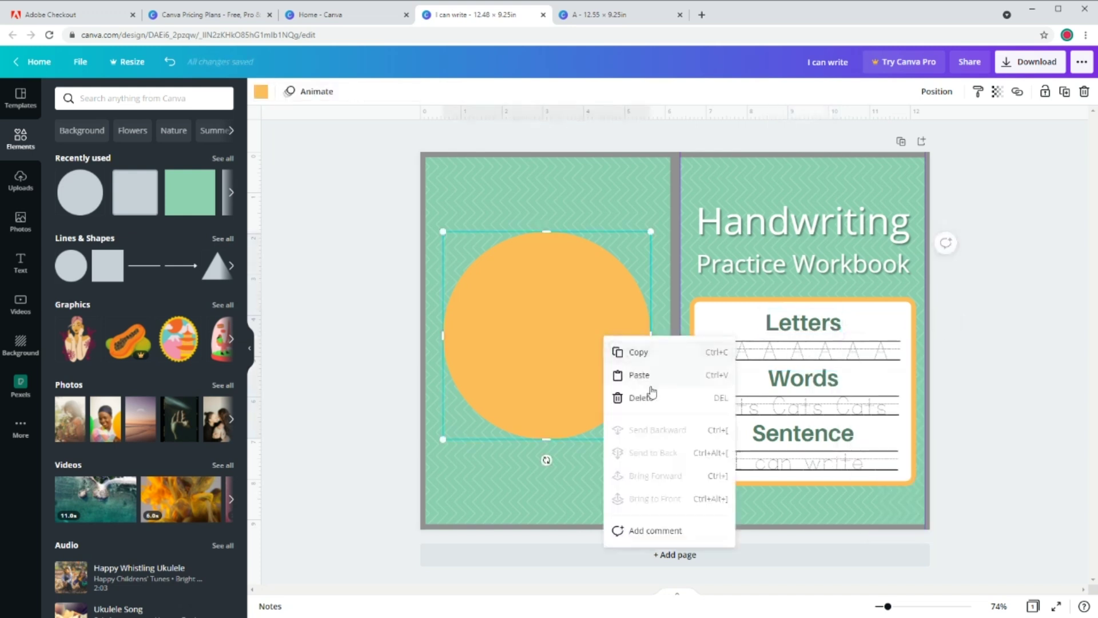
click(640, 375)
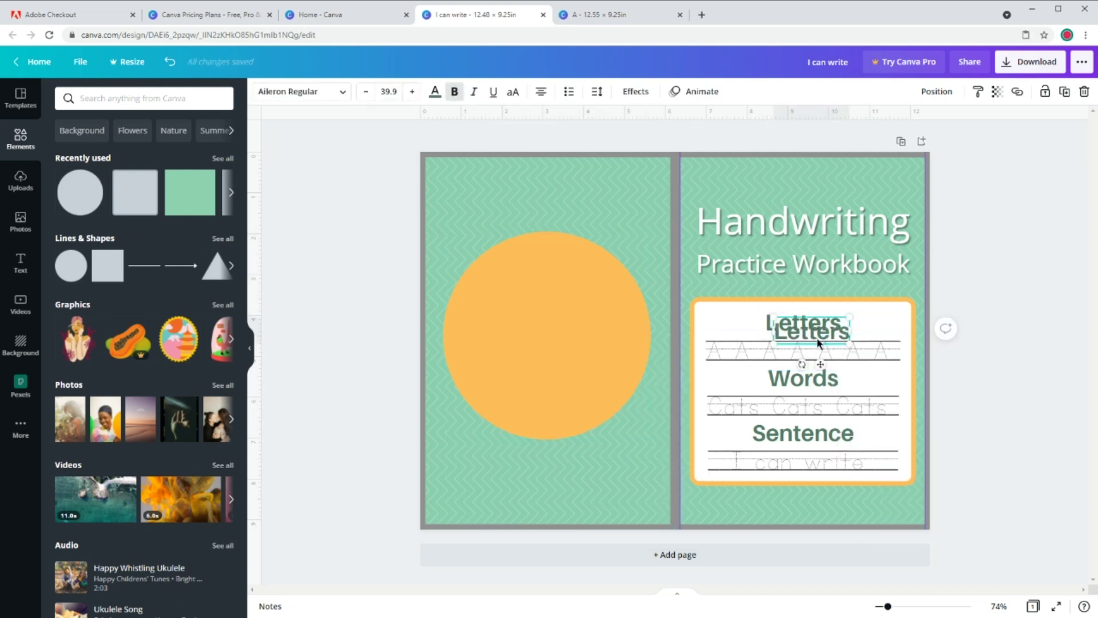
drag(818, 344, 550, 276)
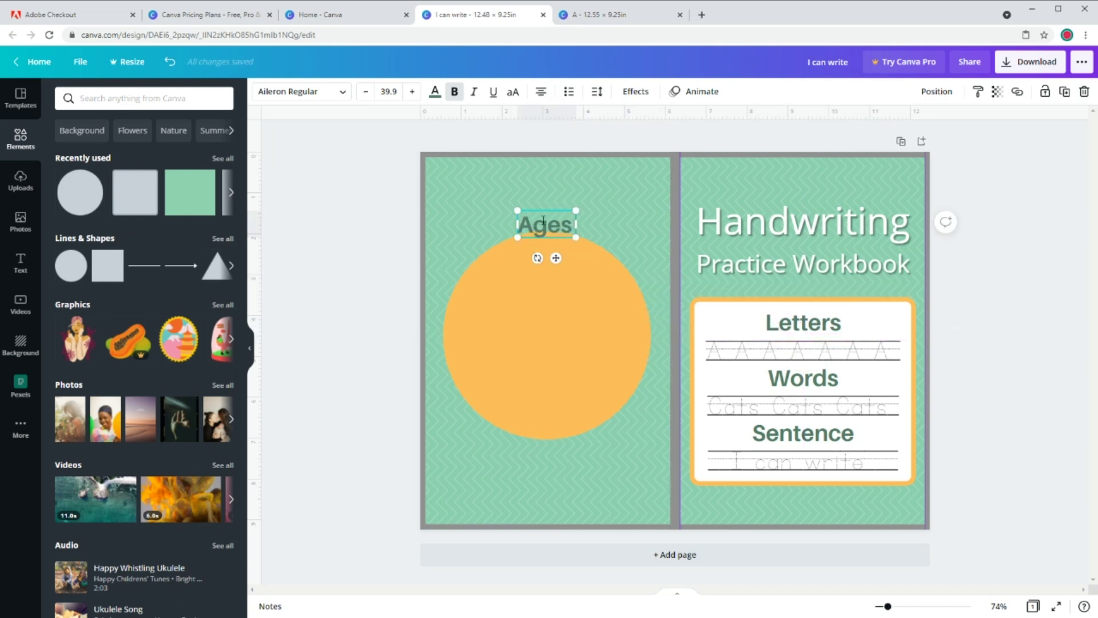
text(10+)
drag(600, 238, 615, 242)
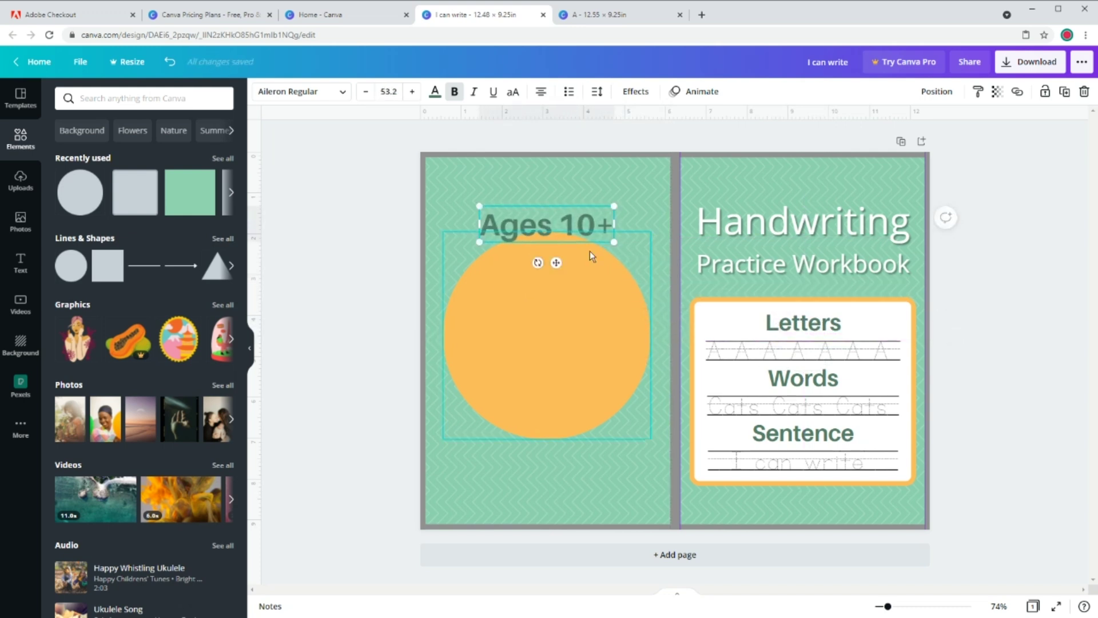
- Curve the 'Ages 10+' text and fit it along the circle's top edge
click(637, 94)
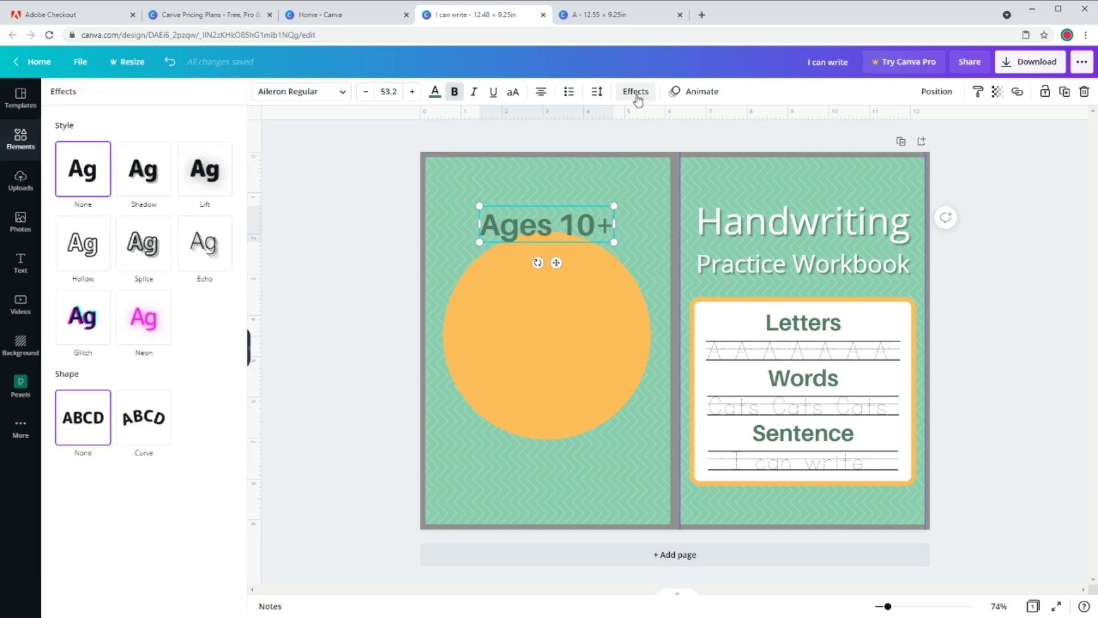
click(144, 421)
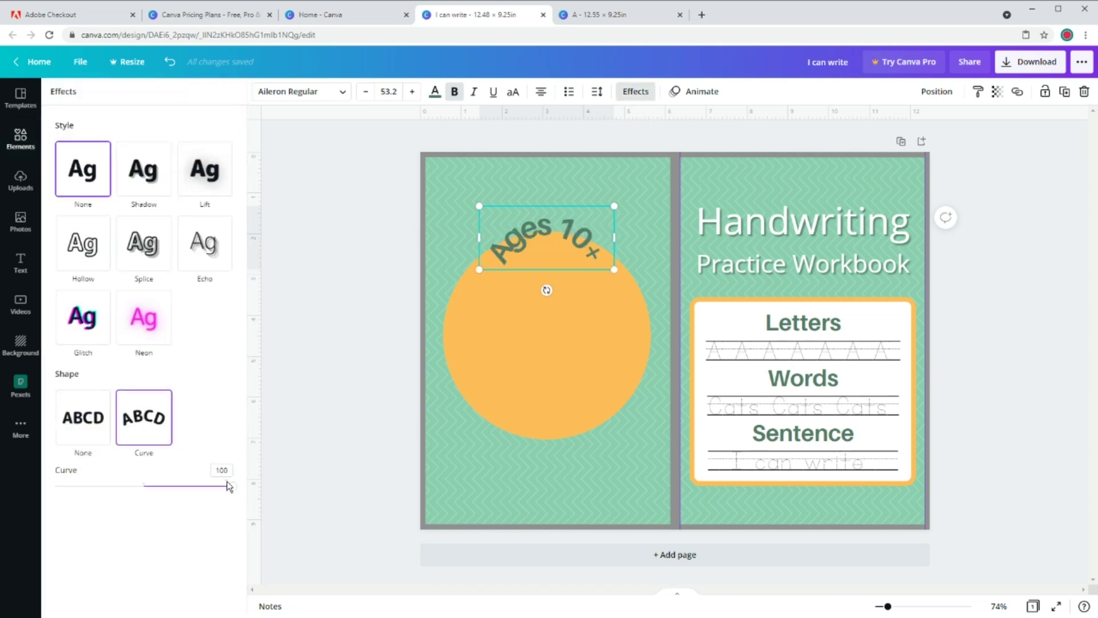
mouse_move(233, 490)
mouse_down()
mouse_move(203, 478)
mouse_move(218, 491)
mouse_up()
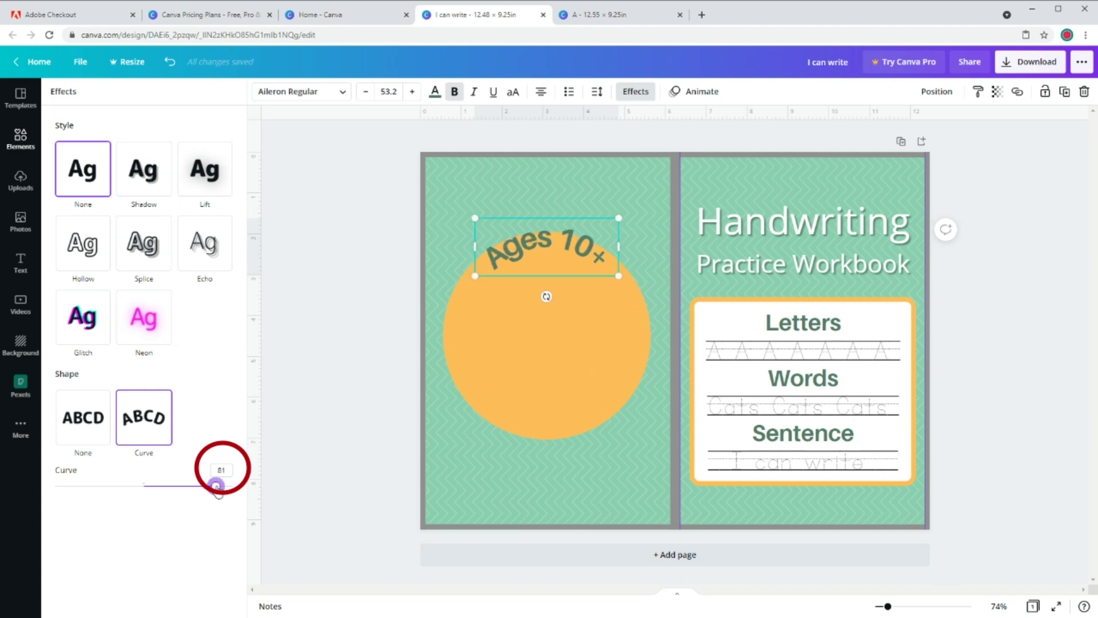
drag(593, 254, 577, 373)
- Change the curved copy below the circle to read '100 pages'
click(635, 91)
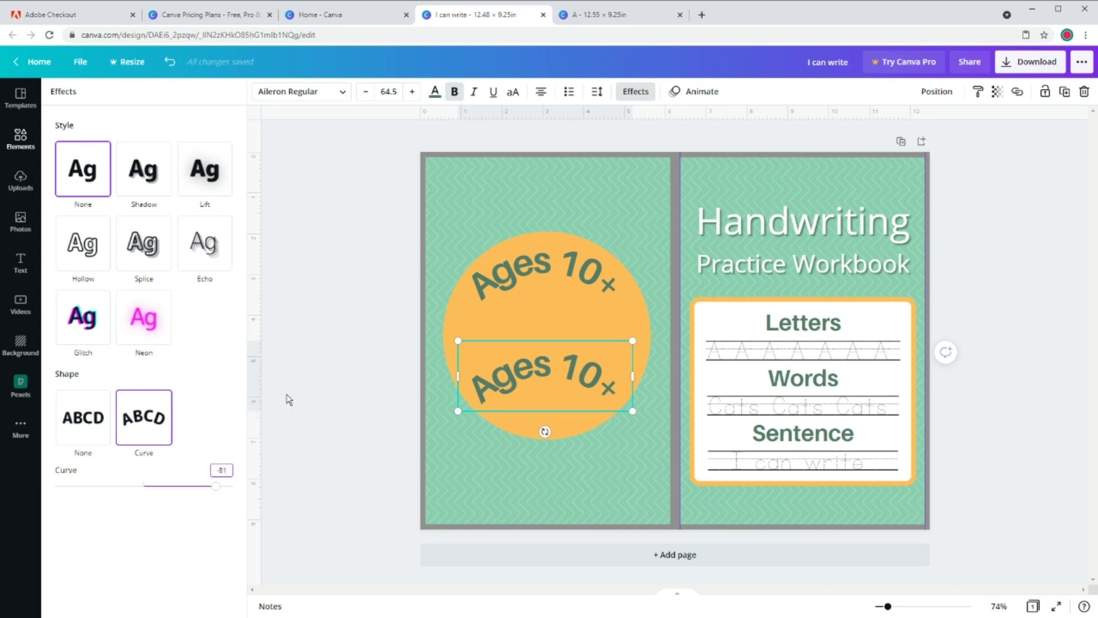
double_click(576, 382)
text(100 pa)
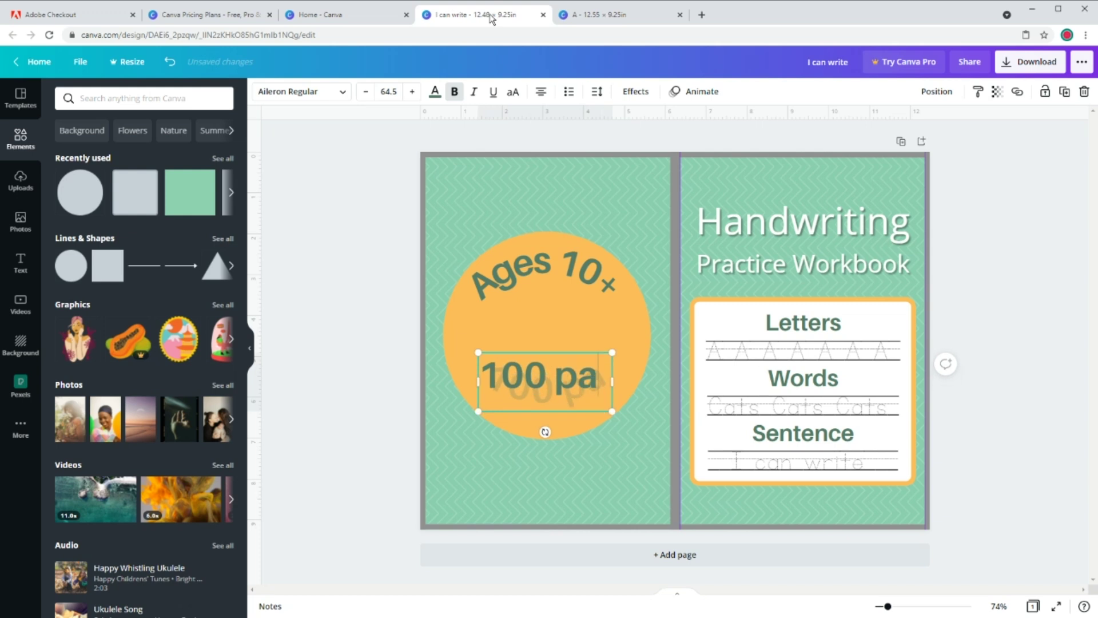
text(ges)
key(Escape)
key(Escape)
click(606, 14)
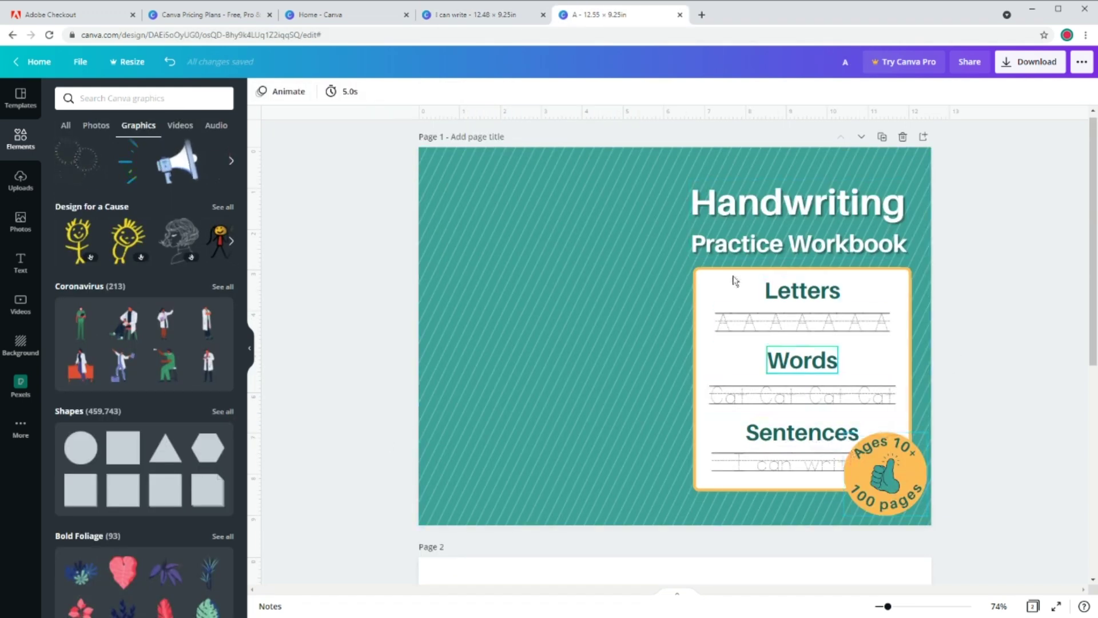
- On the I can write cover, search Elements for 'thumbs' and add a thumbs-up sticker
click(460, 18)
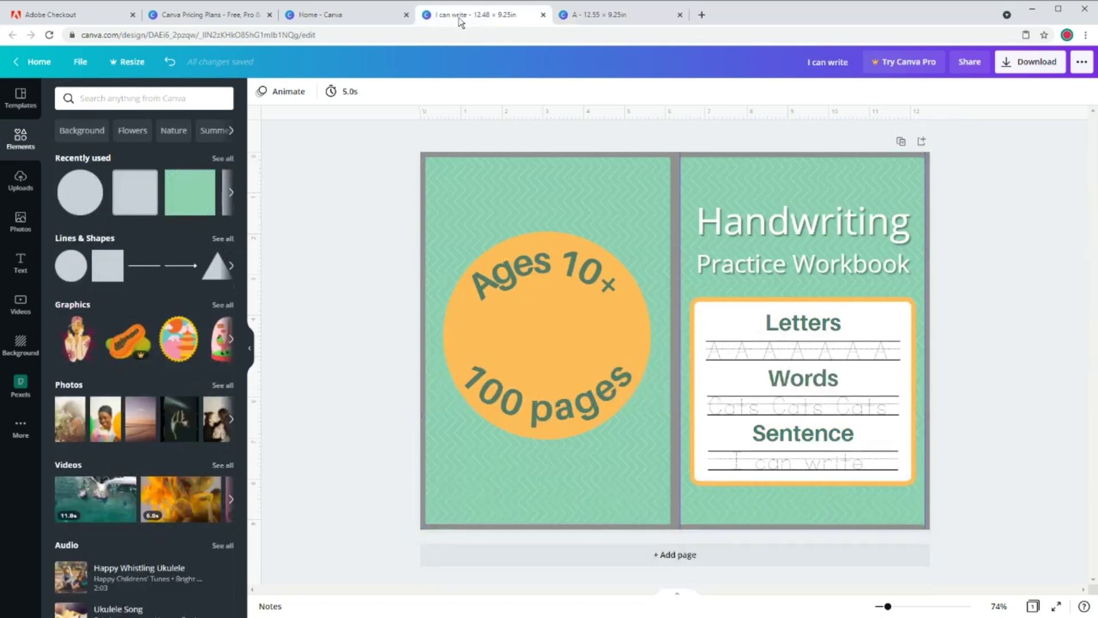
click(93, 104)
text(thum)
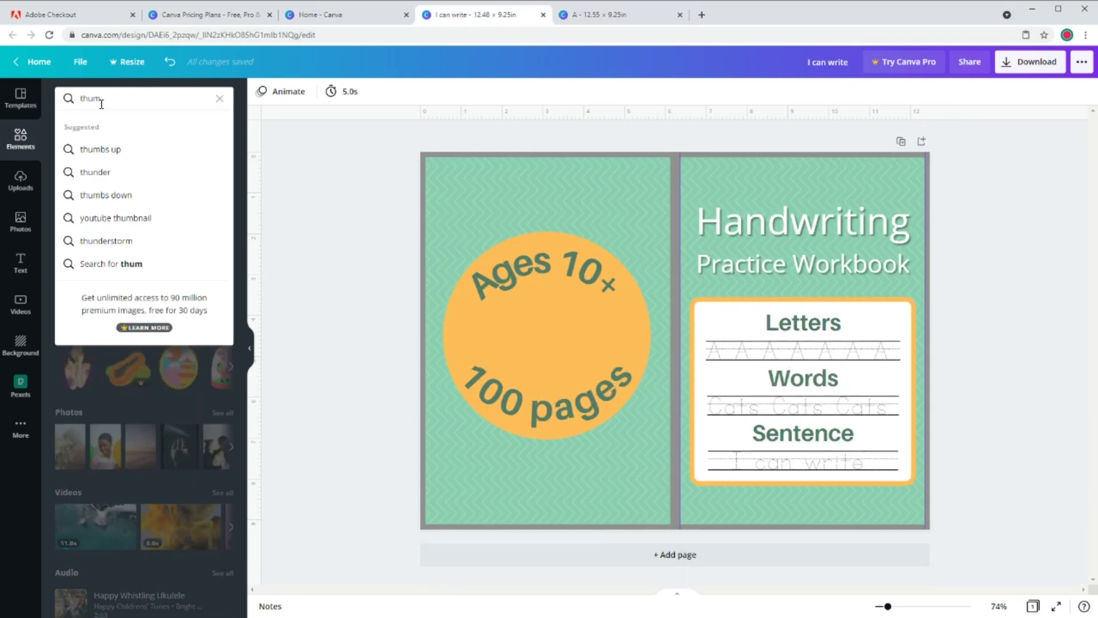
text(bs)
click(118, 148)
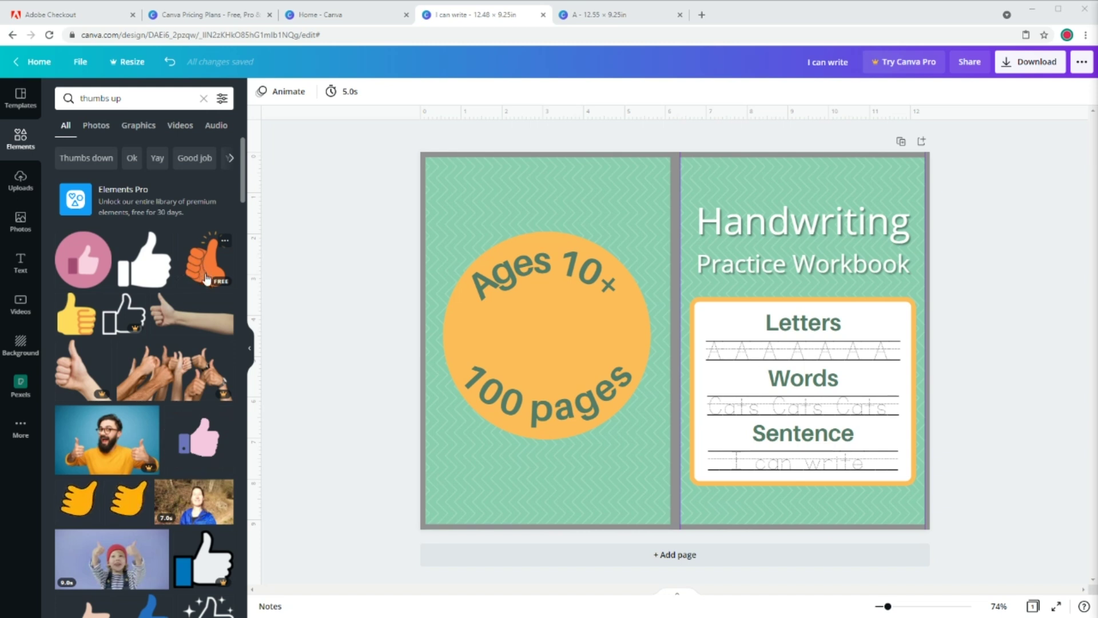
click(205, 275)
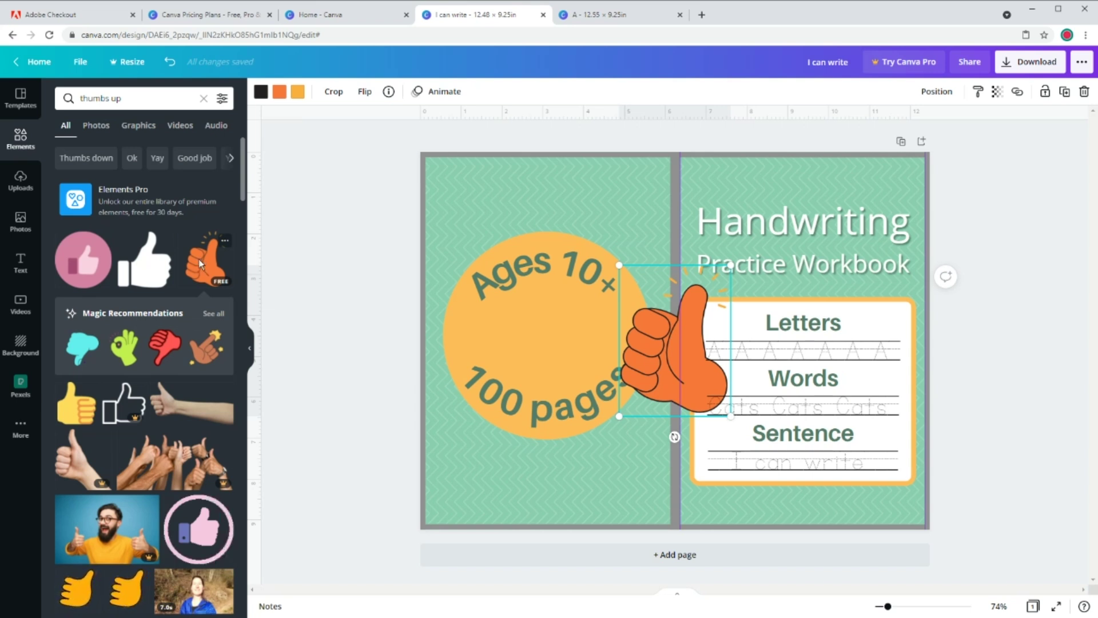
- Move the thumbs-up sticker onto the orange circle and shrink it to fit inside
right_click(199, 262)
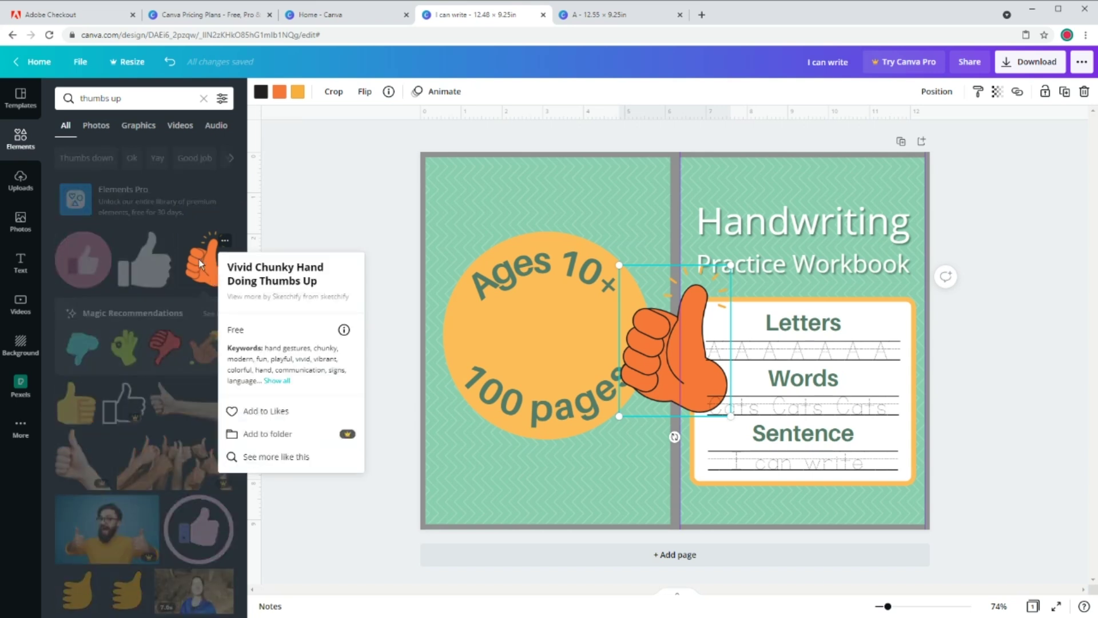
click(290, 457)
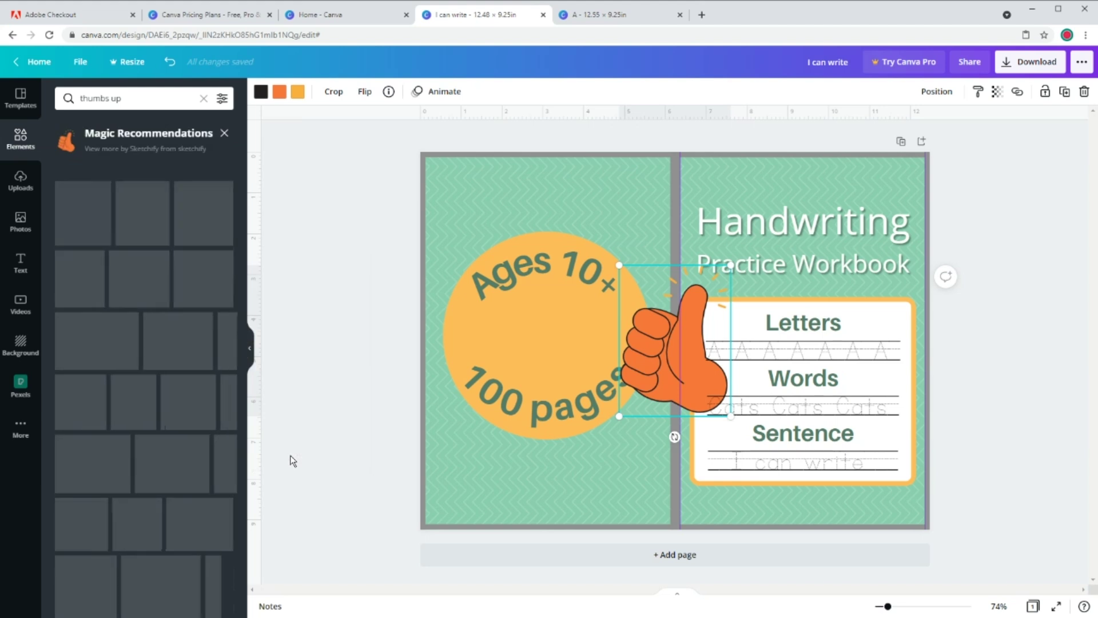
drag(685, 392, 555, 375)
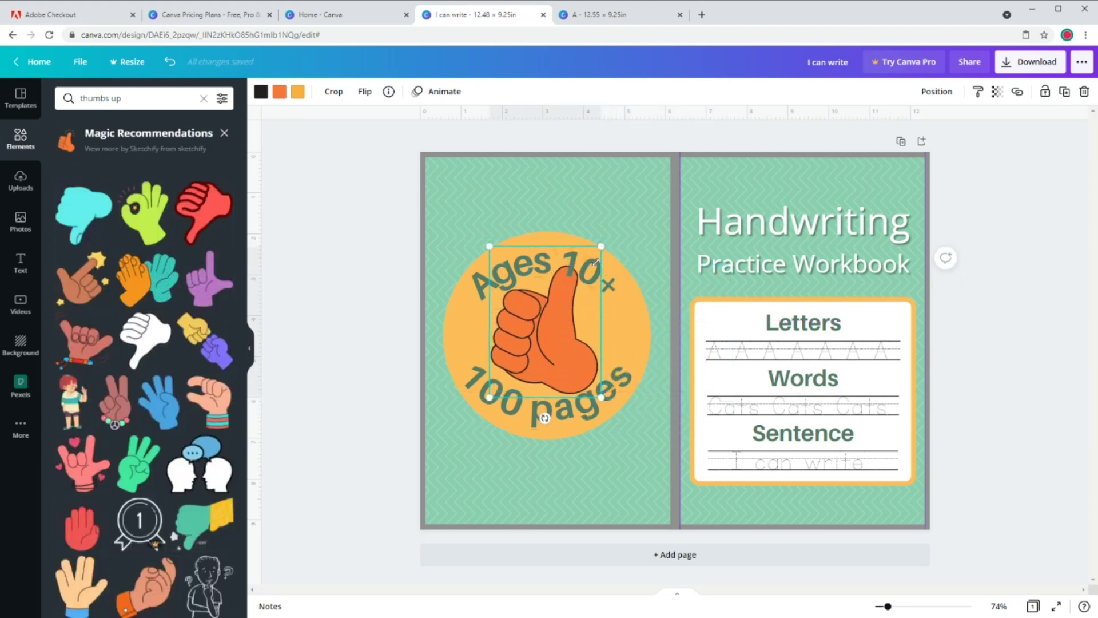
drag(595, 262, 582, 283)
- Recolour the sticker's hand light green and its rays dark green
click(279, 92)
click(190, 151)
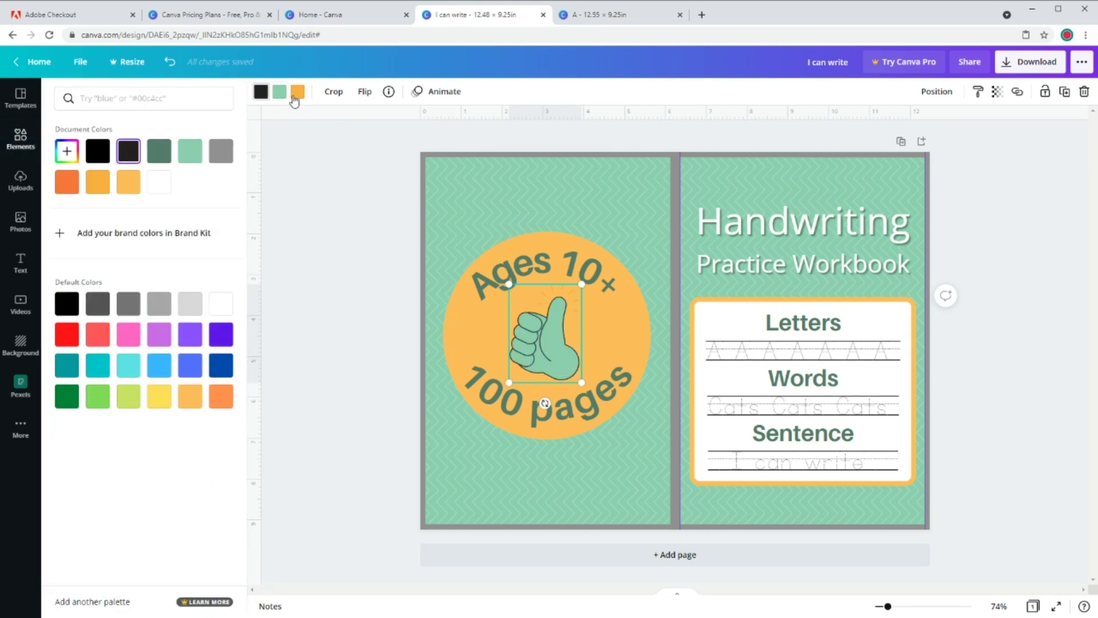
click(294, 96)
click(164, 160)
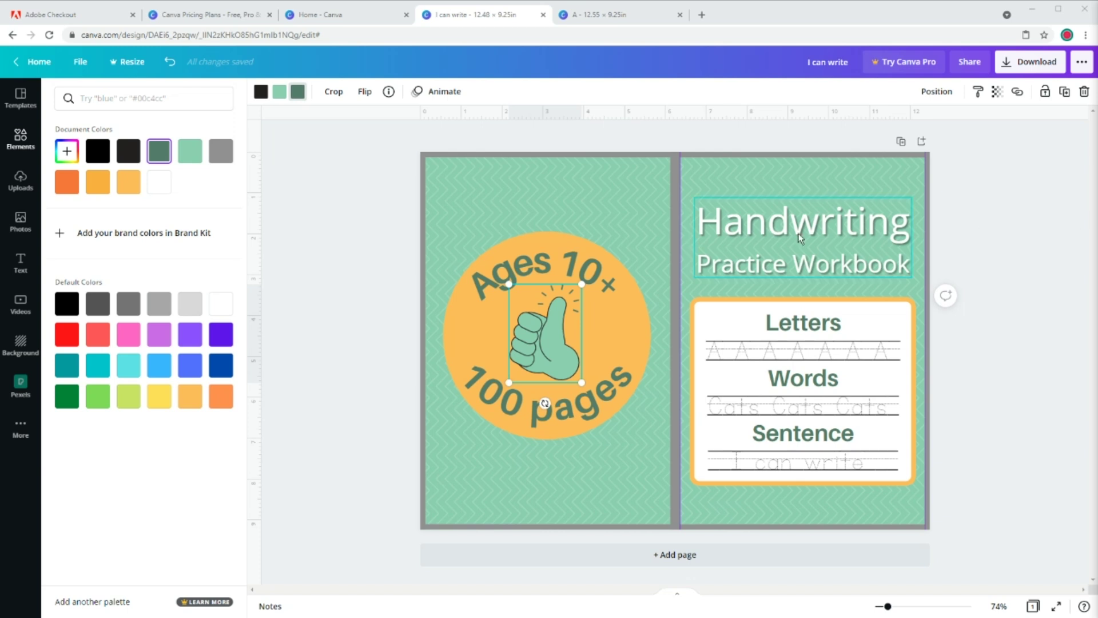
- Group the sticker with the 'Ages 10+' and '100 pages' texts into one badge
click(607, 407)
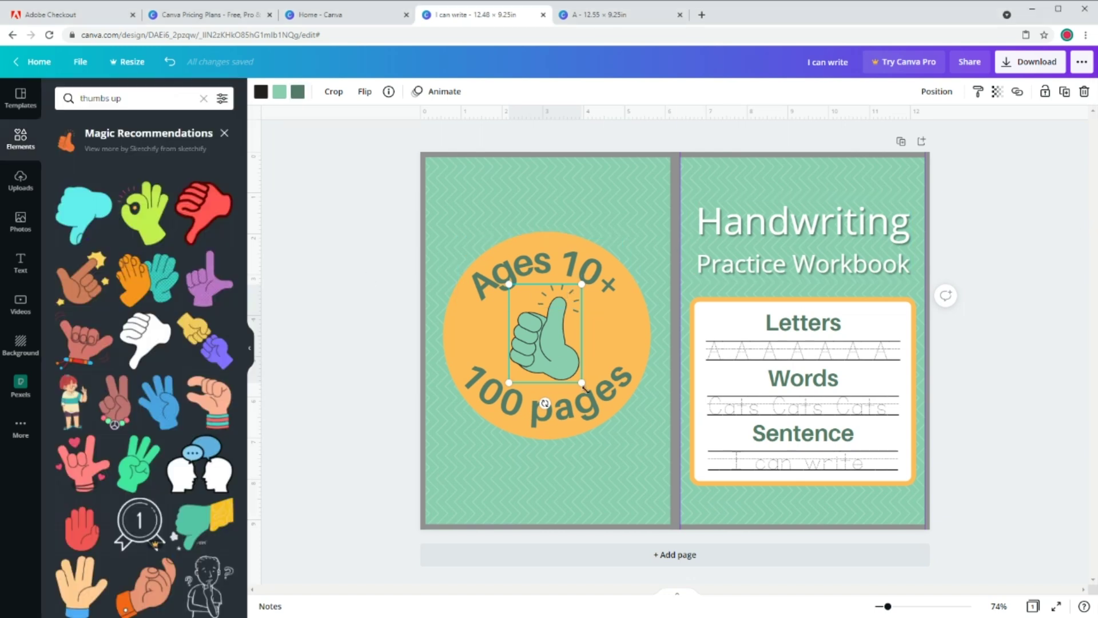
shift+click(583, 262)
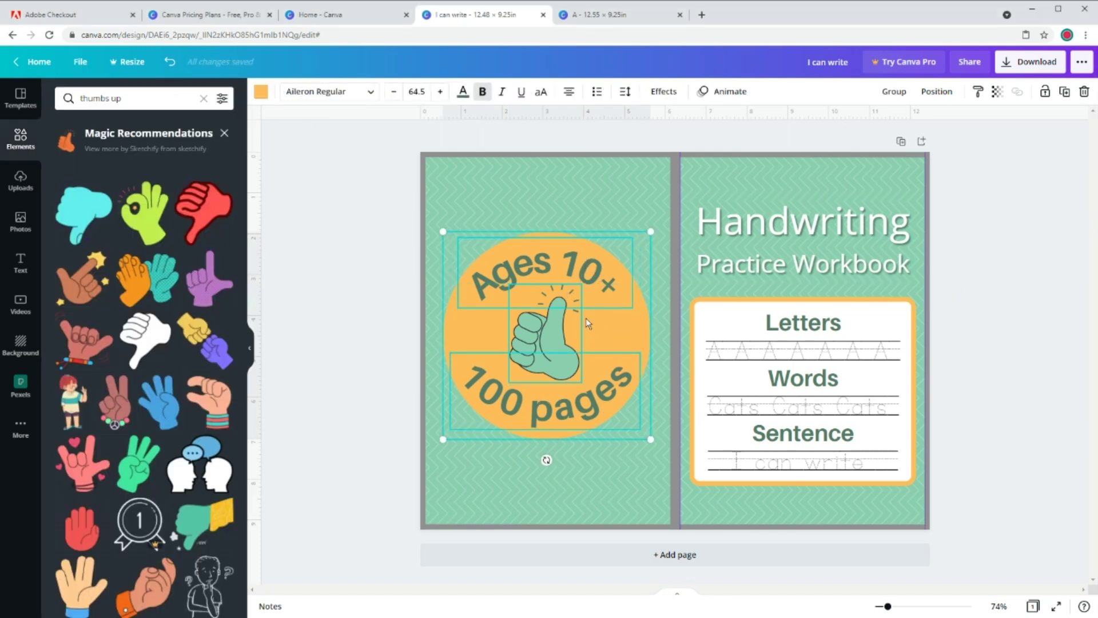
click(894, 93)
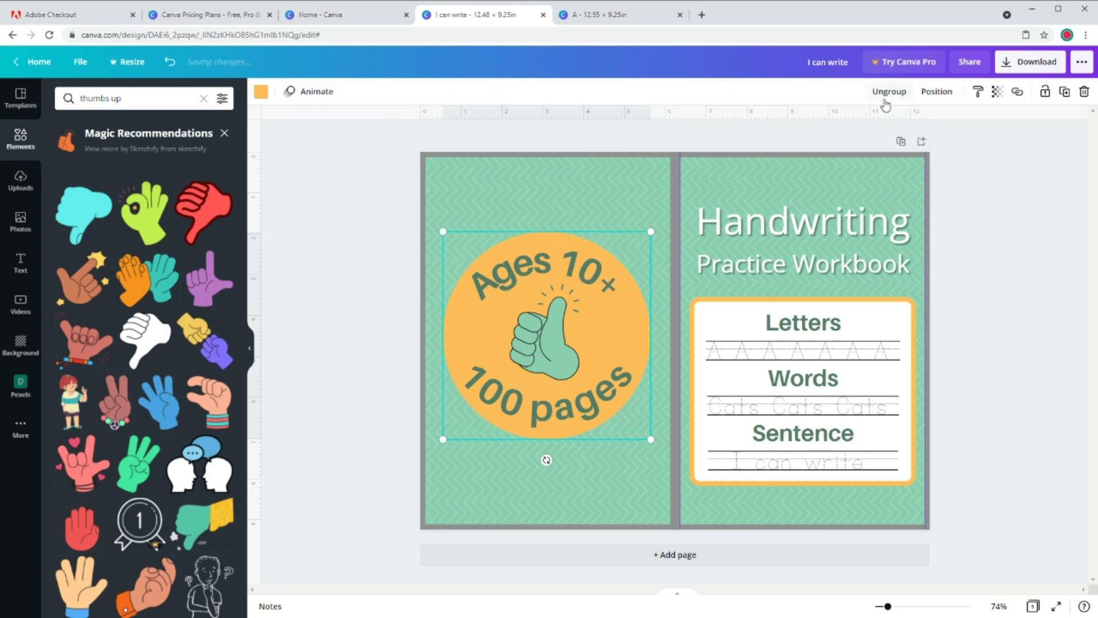
- Shrink the badge to 2.3×2.3, place it bottom-right, and bring it to front
drag(638, 239, 593, 288)
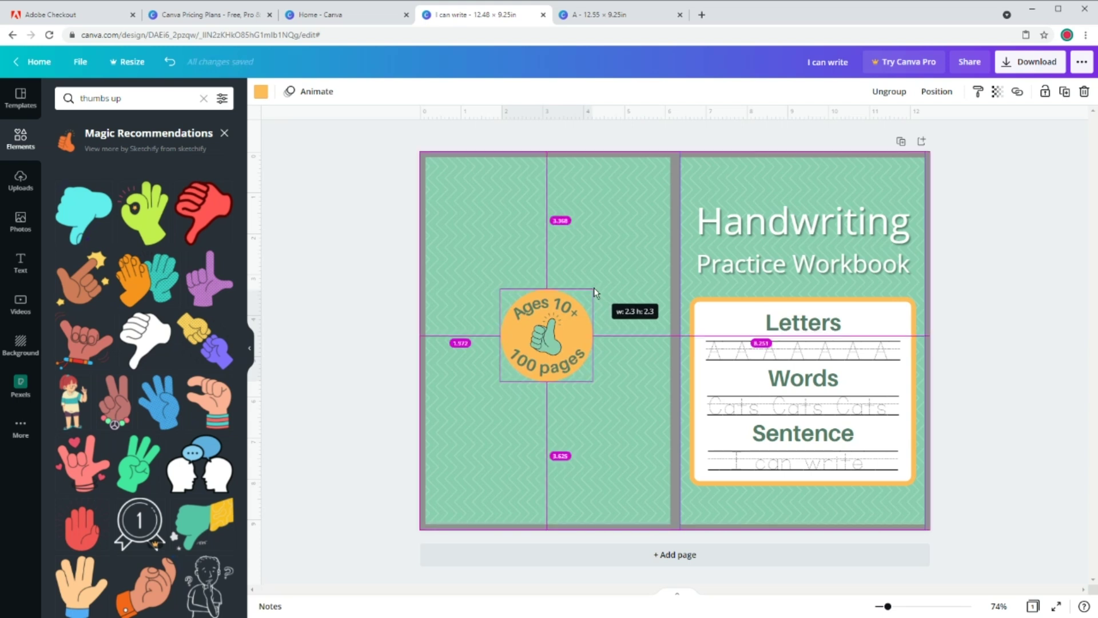
drag(554, 344, 884, 479)
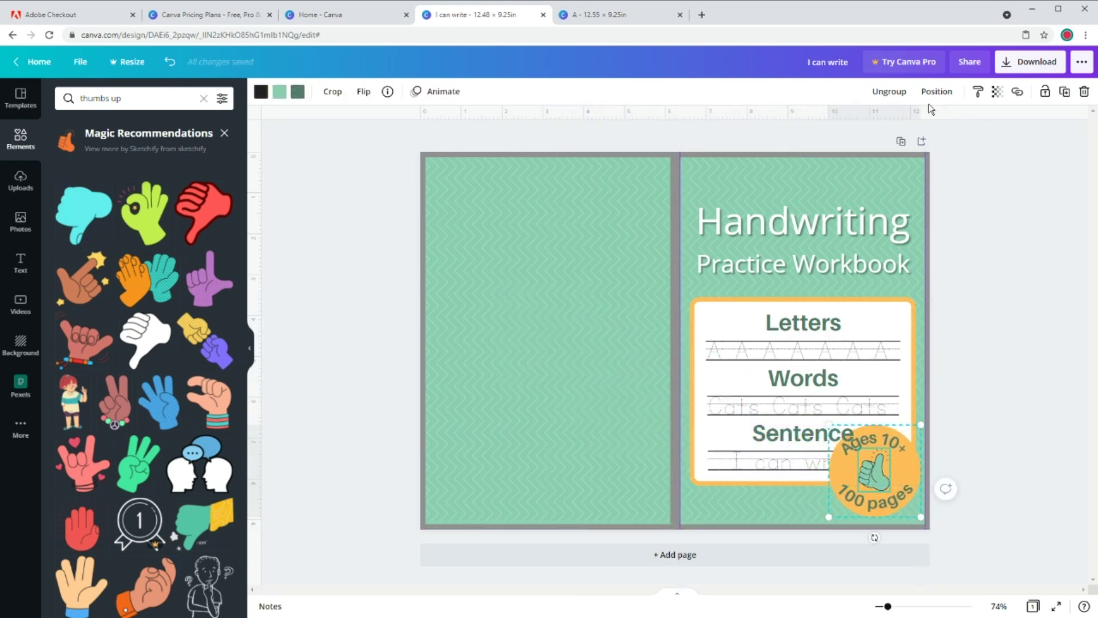
click(937, 91)
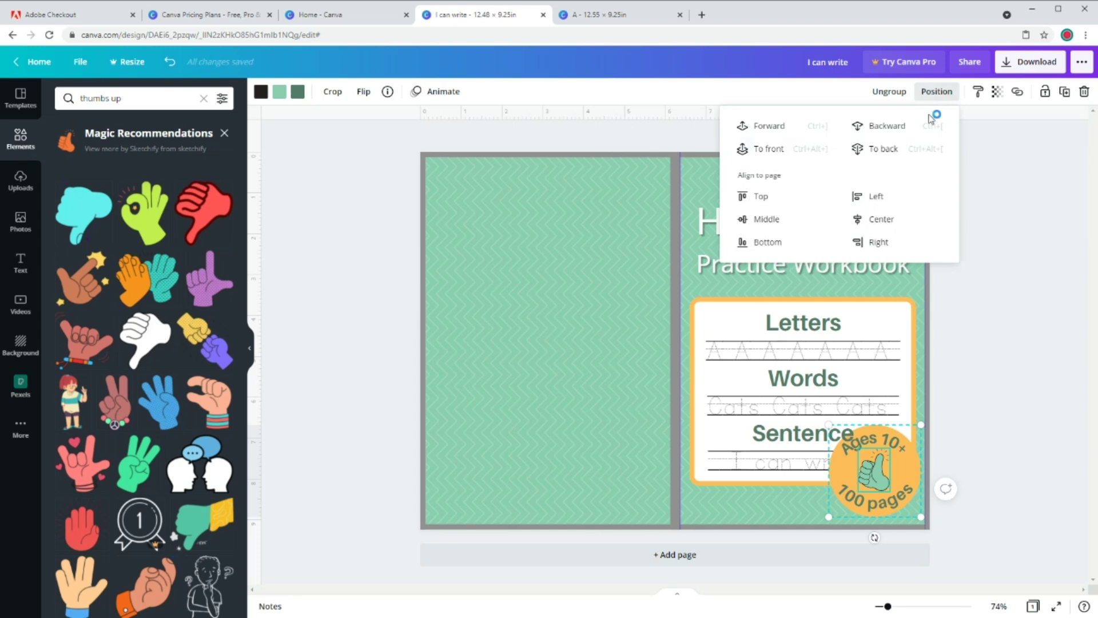
click(767, 151)
click(973, 343)
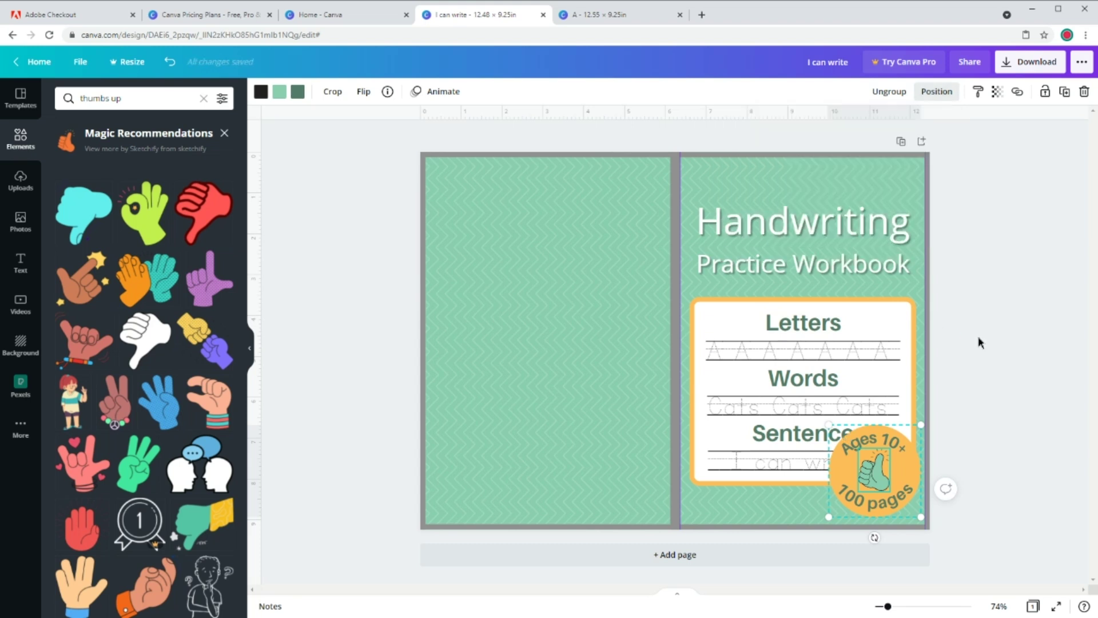
click(1012, 360)
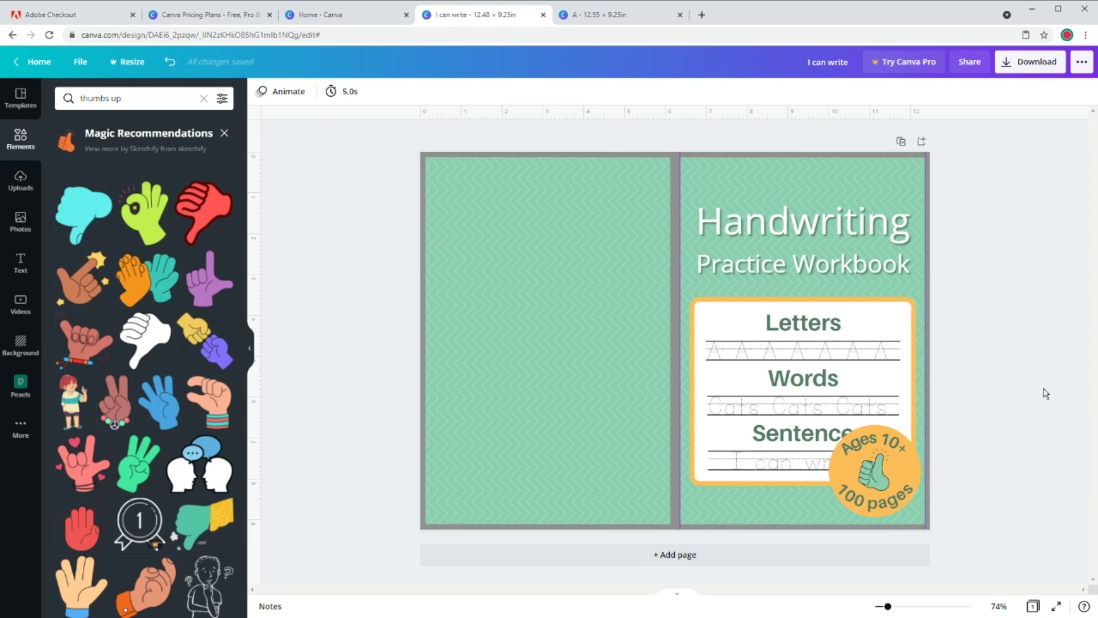
- Delete the grey frame and the left and bottom edge strips
click(929, 240)
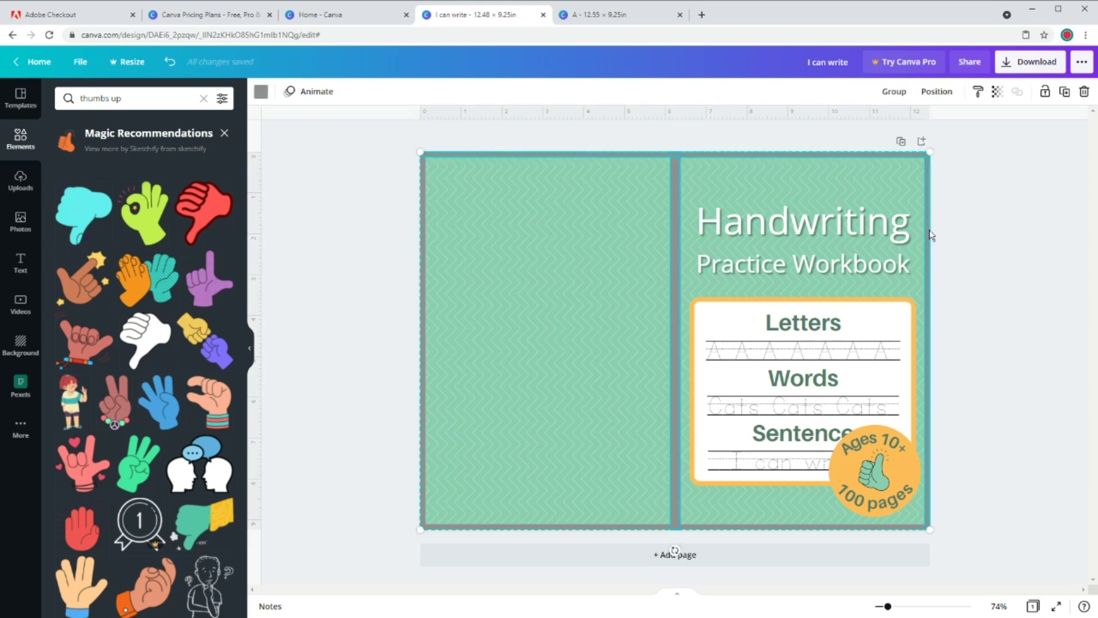
key(Delete)
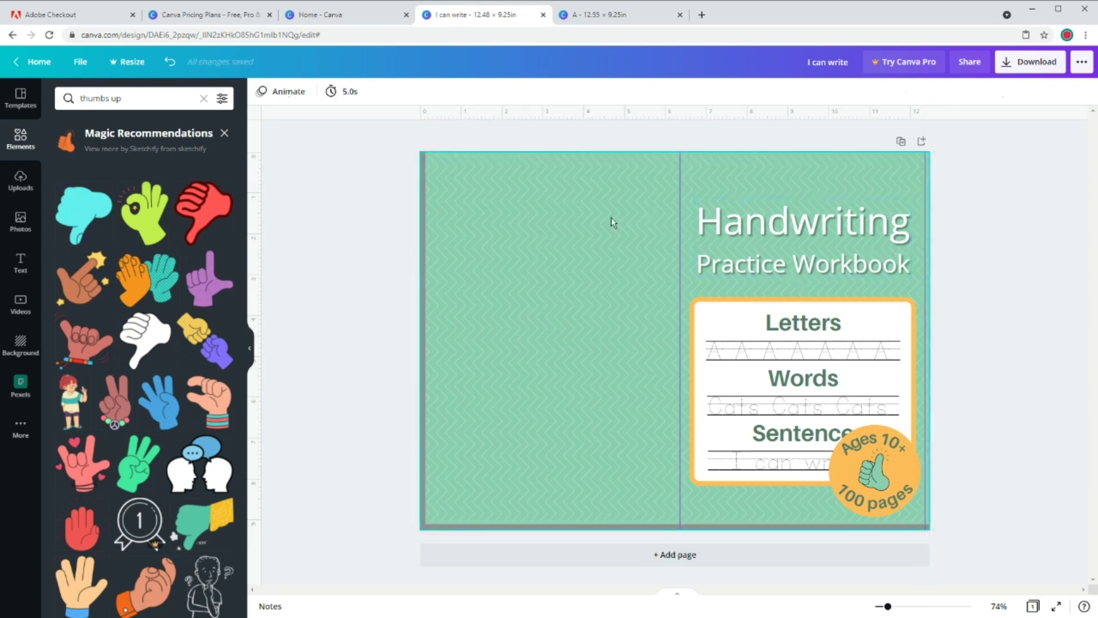
click(422, 305)
key(Delete)
click(518, 524)
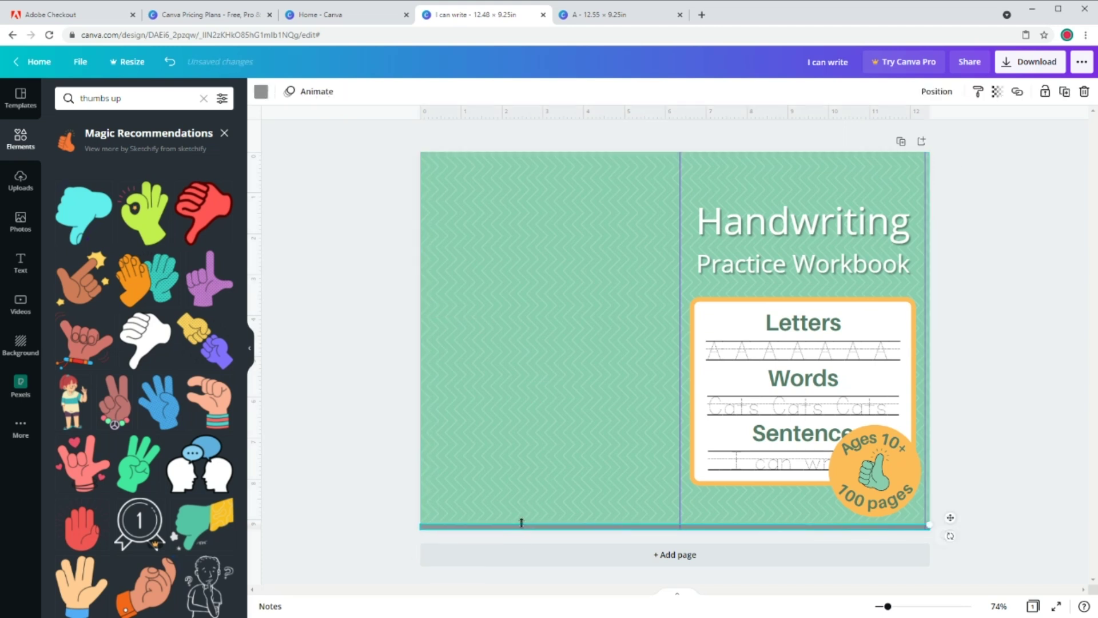
key(Delete)
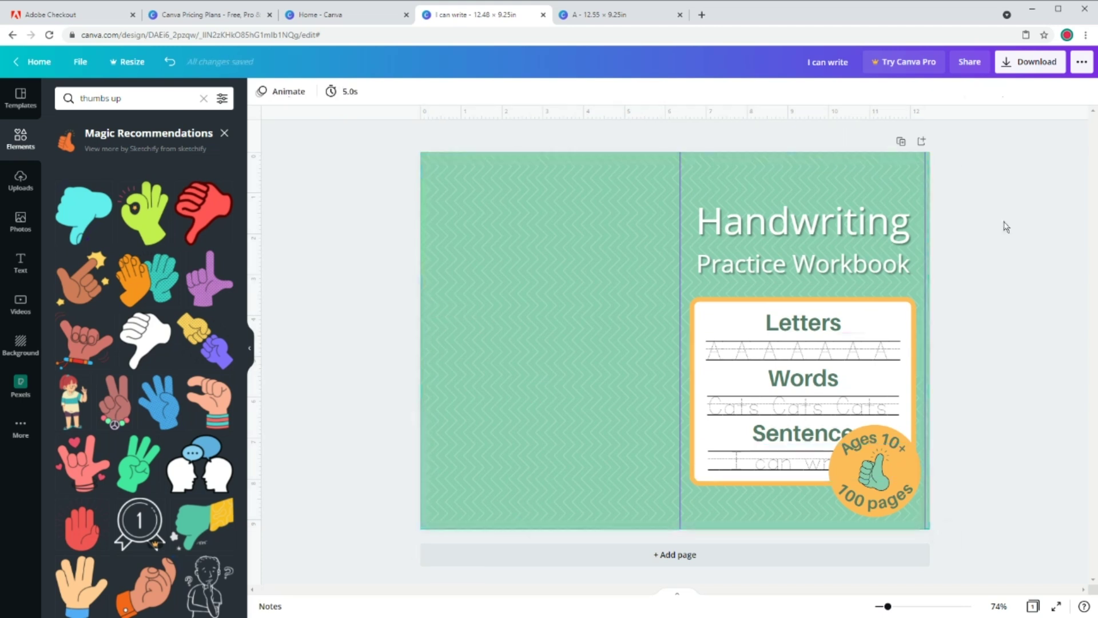
- Download the cover as PDF Print and open I can write.pdf
click(1037, 69)
click(1000, 143)
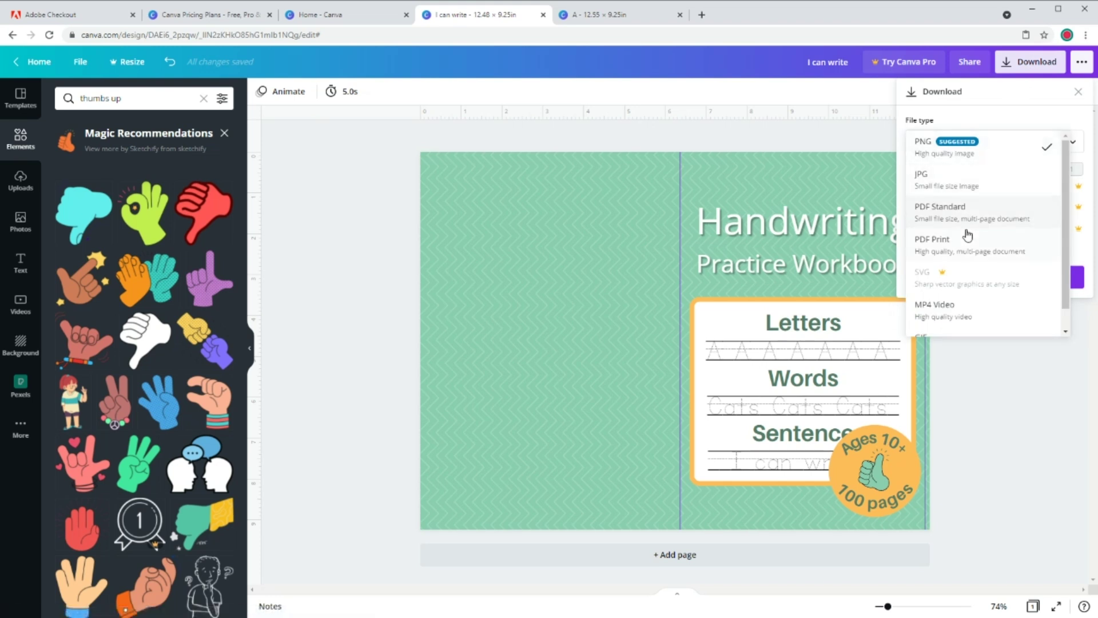
click(968, 252)
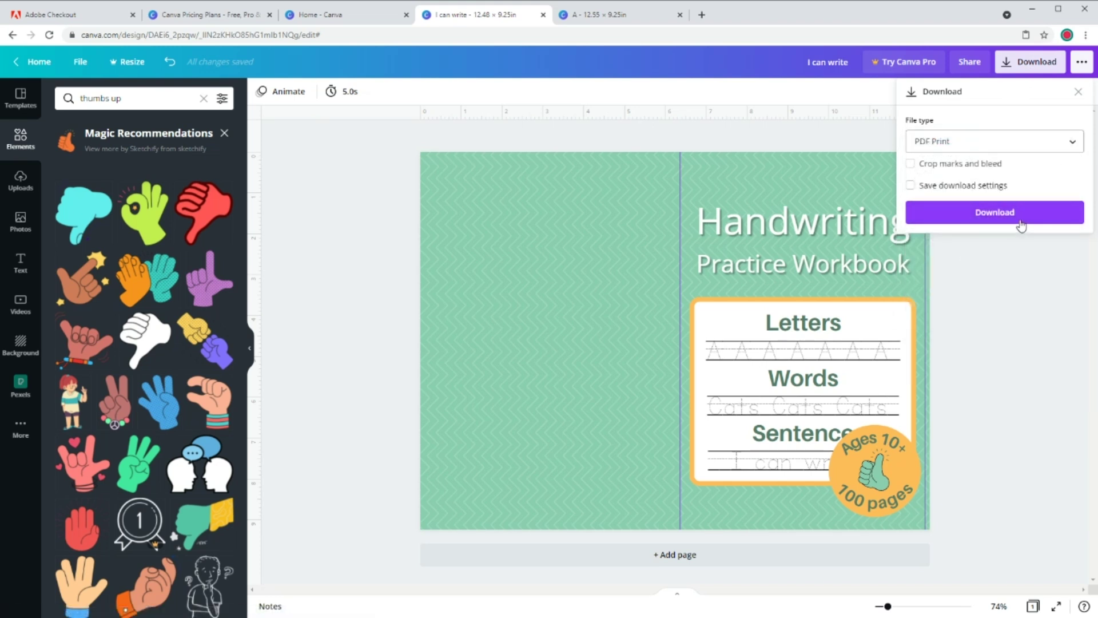
click(1001, 218)
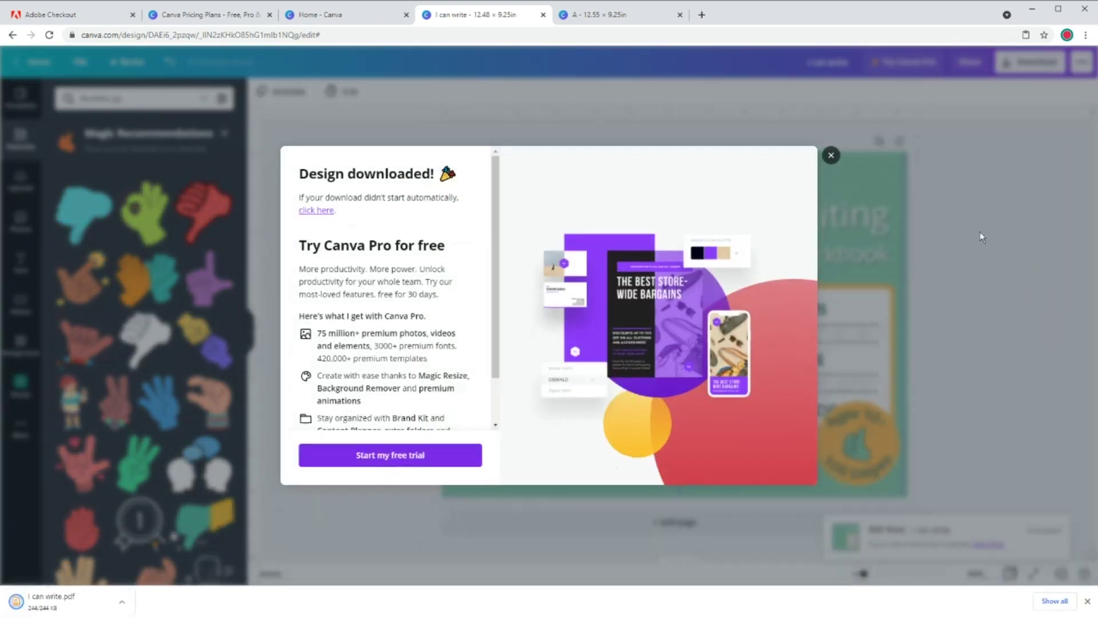
click(884, 159)
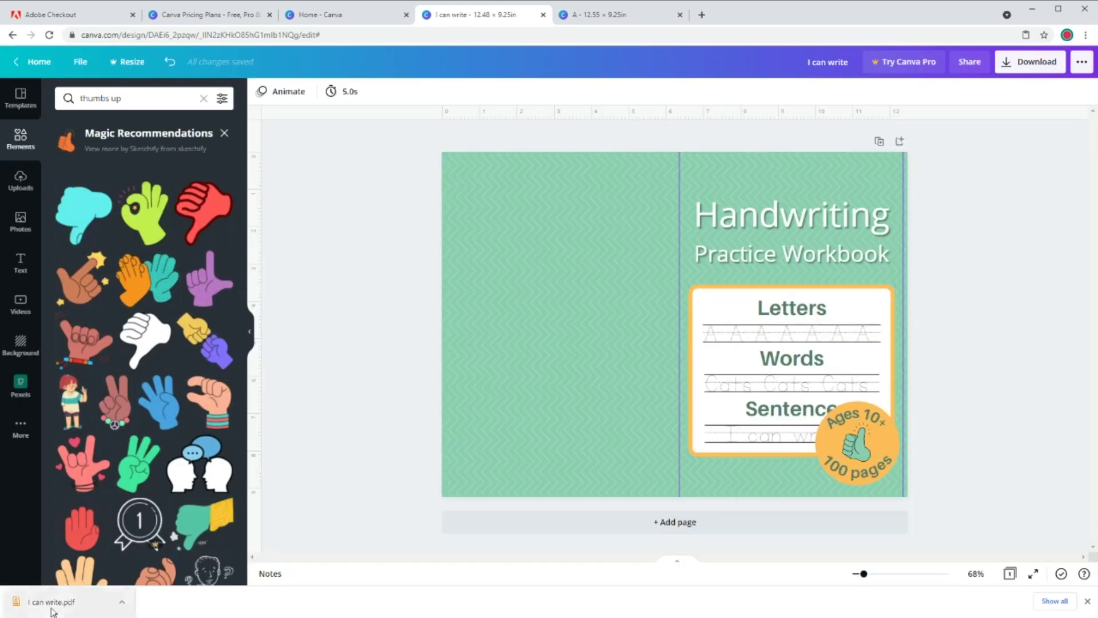
click(85, 600)
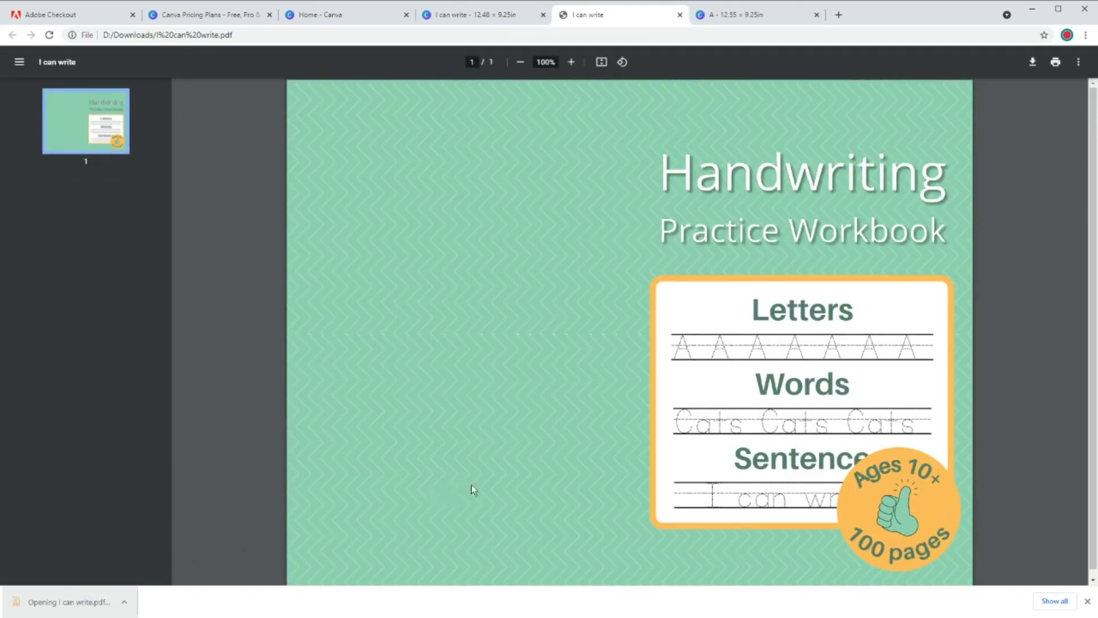